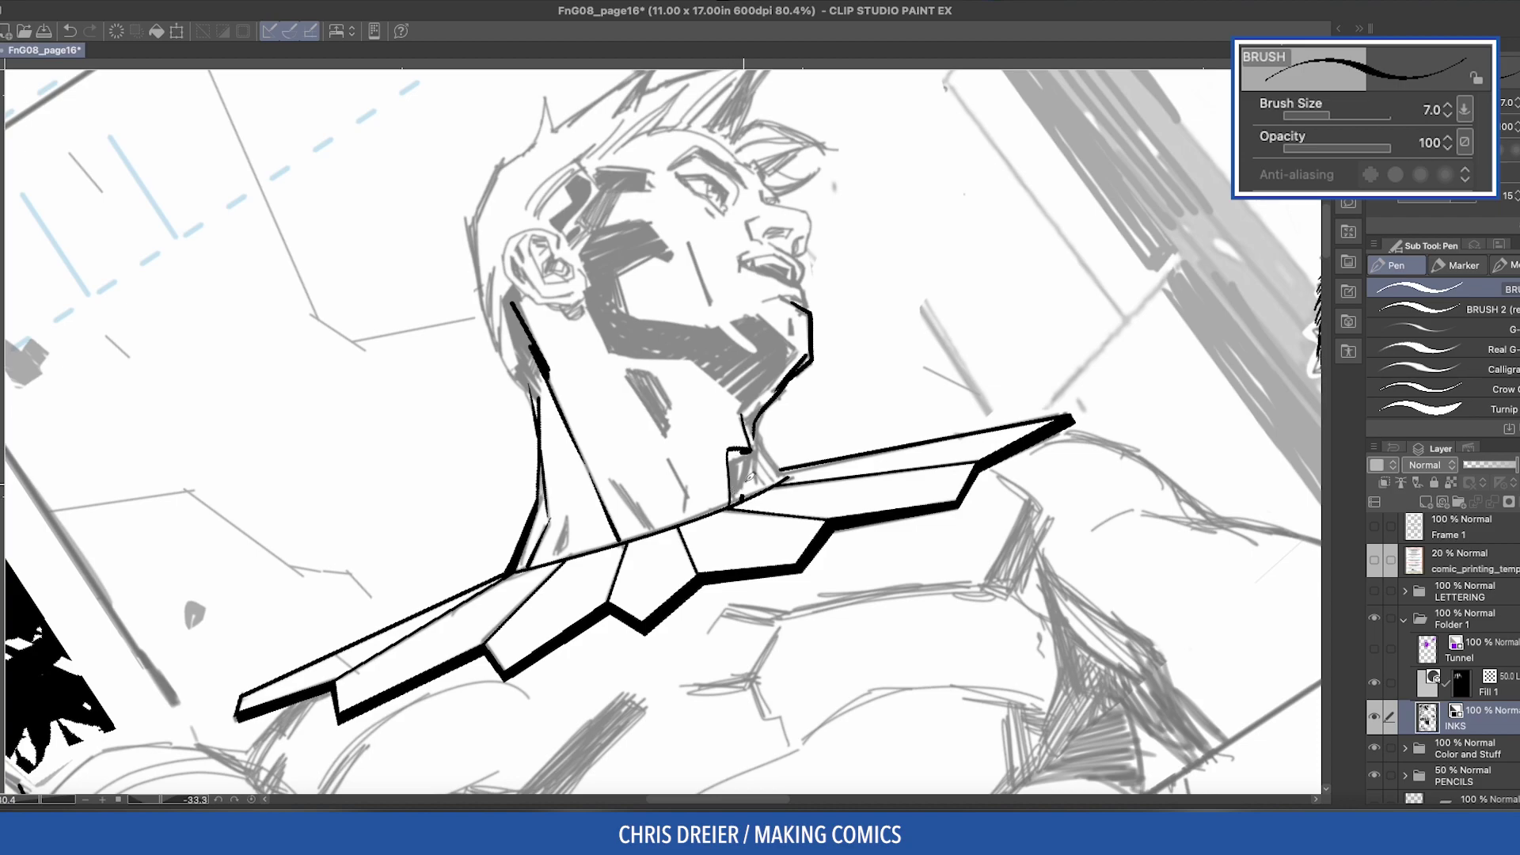
# Step: Ink the throat line from the chin down to the collar and hatch the shadows on the neck
pyautogui.moveTo(750, 410); pyautogui.dragTo(787, 473)
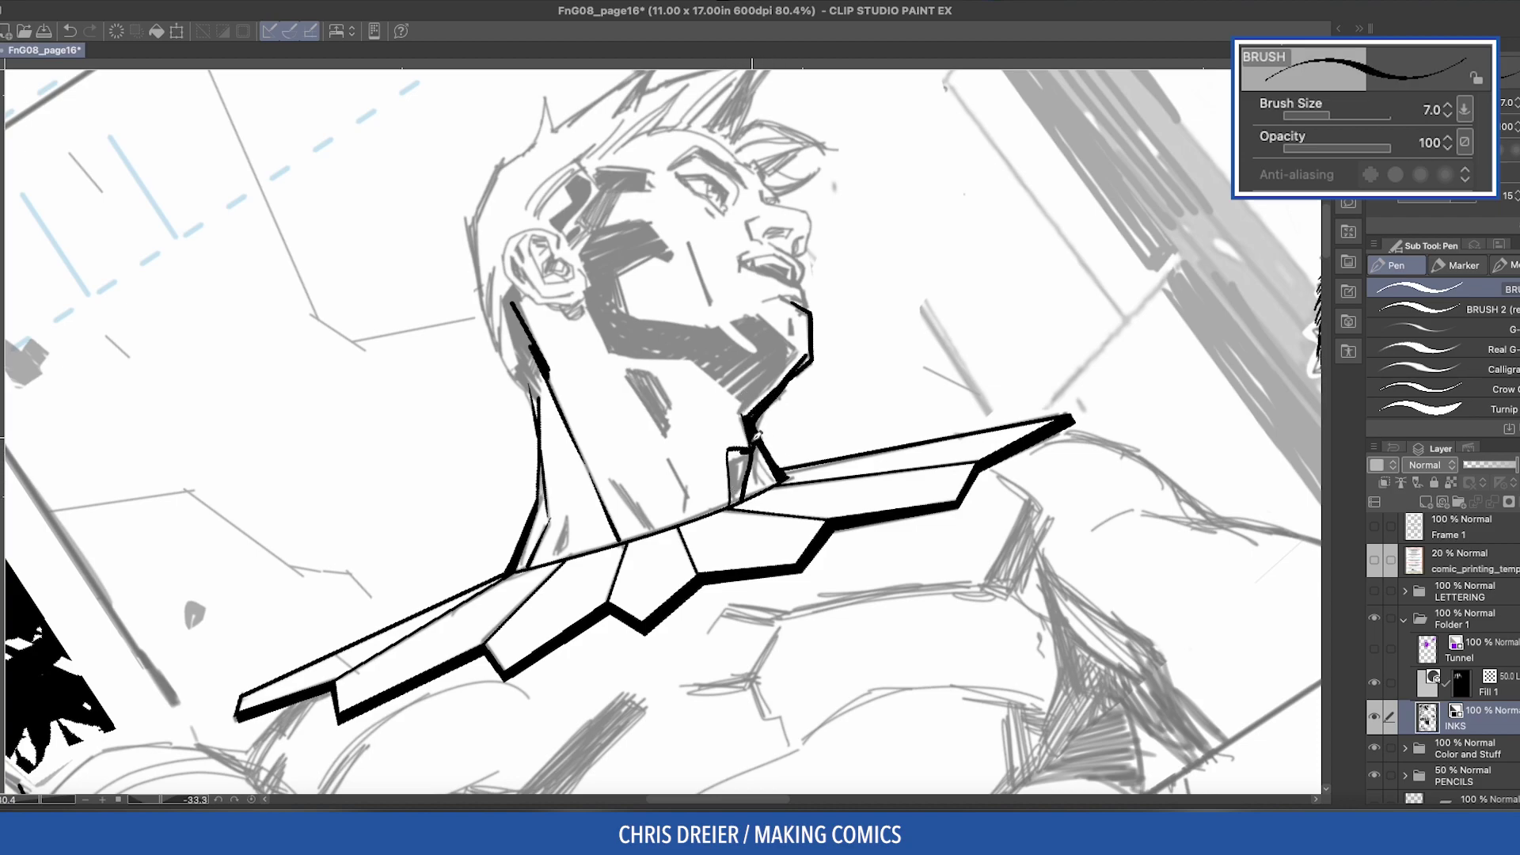
pyautogui.moveTo(471, 413)
pyautogui.mouseDown()
pyautogui.moveTo(591, 435)
pyautogui.moveTo(602, 479)
pyautogui.mouseUp()
pyautogui.moveTo(594, 423); pyautogui.dragTo(608, 503)
pyautogui.moveTo(697, 368); pyautogui.dragTo(661, 457)
pyautogui.moveTo(669, 405)
pyautogui.mouseDown()
pyautogui.moveTo(651, 483)
pyautogui.moveTo(716, 542)
pyautogui.mouseUp()
pyautogui.moveTo(715, 506); pyautogui.dragTo(707, 540)
# Step: Black in the small throat shadow above the collar and add contour lines at the base of the neck
pyautogui.hotkey('ctrl', '@')
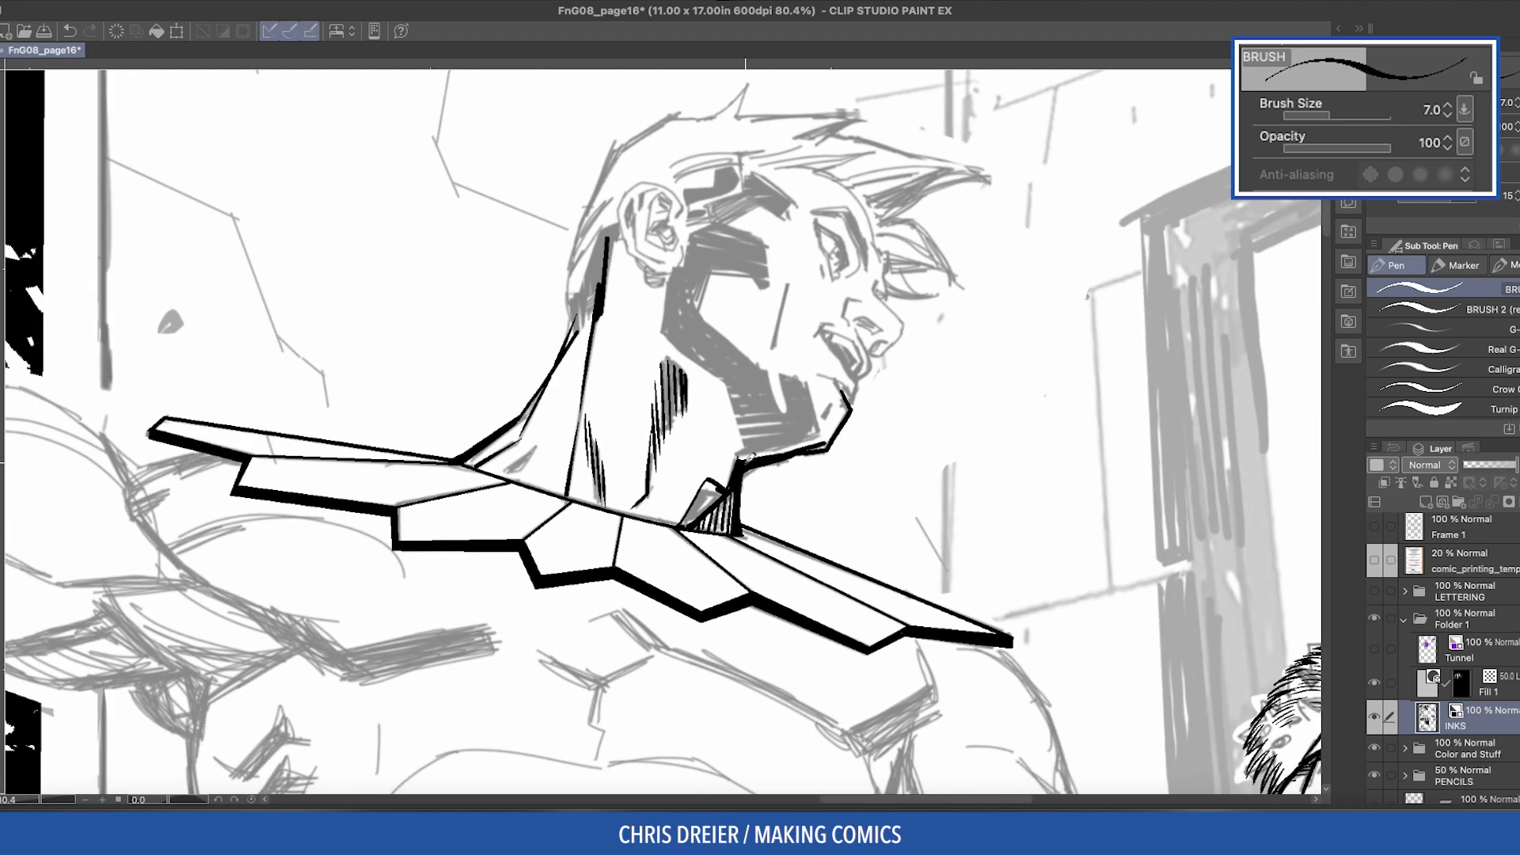
pyautogui.moveTo(733, 481)
pyautogui.mouseDown()
pyautogui.moveTo(689, 539)
pyautogui.moveTo(727, 491)
pyautogui.mouseUp()
pyautogui.moveTo(554, 427); pyautogui.dragTo(712, 555)
pyautogui.moveTo(583, 469); pyautogui.dragTo(558, 544)
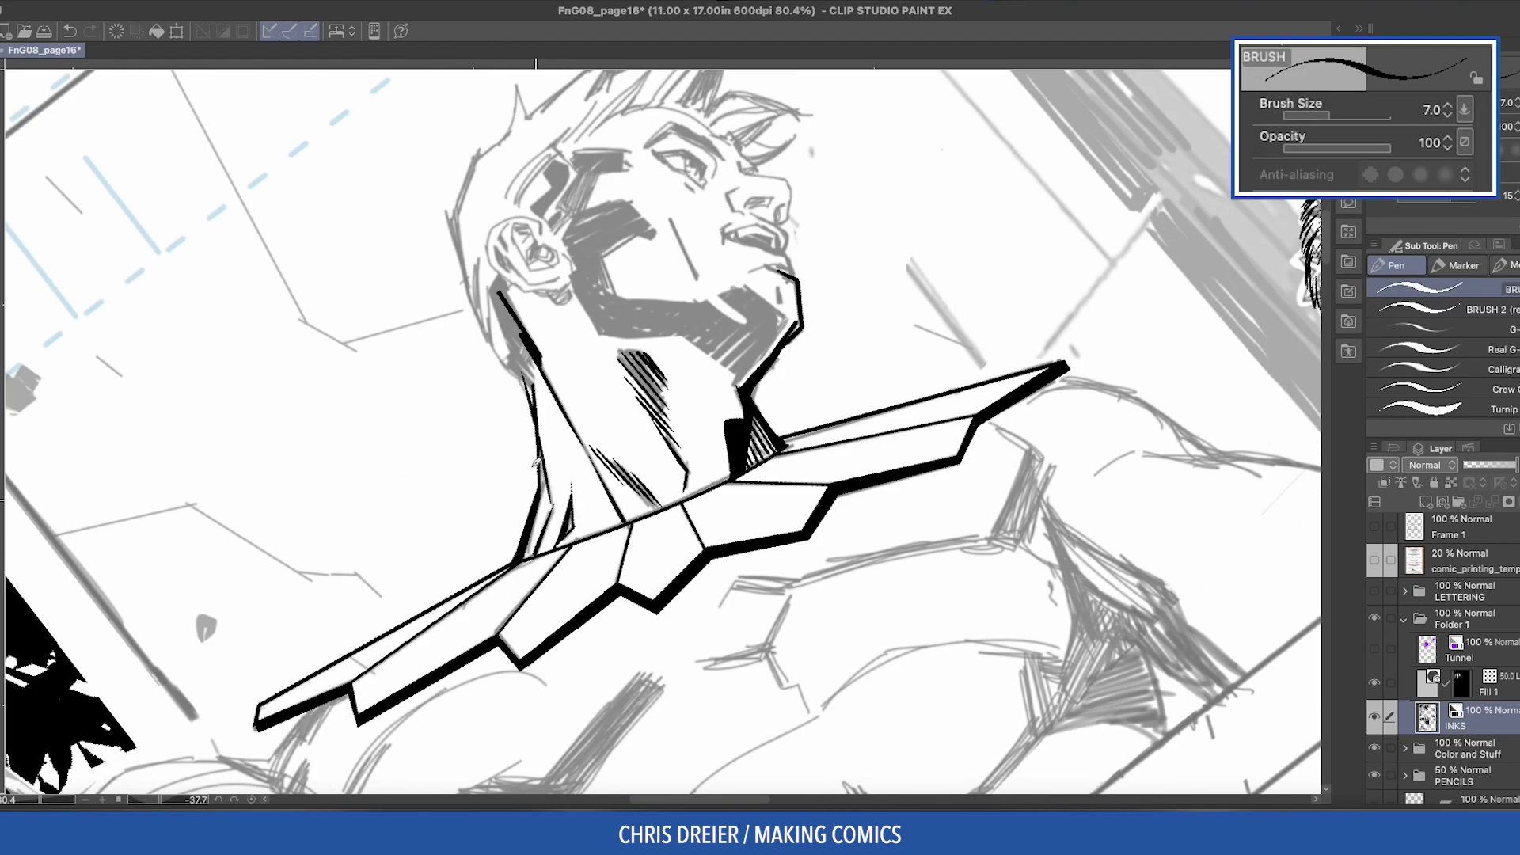
# Step: Set the brush size to 10 and ink the curved contour along the side of the torso below the raised arm
pyautogui.hotkey('ctrl', '@')
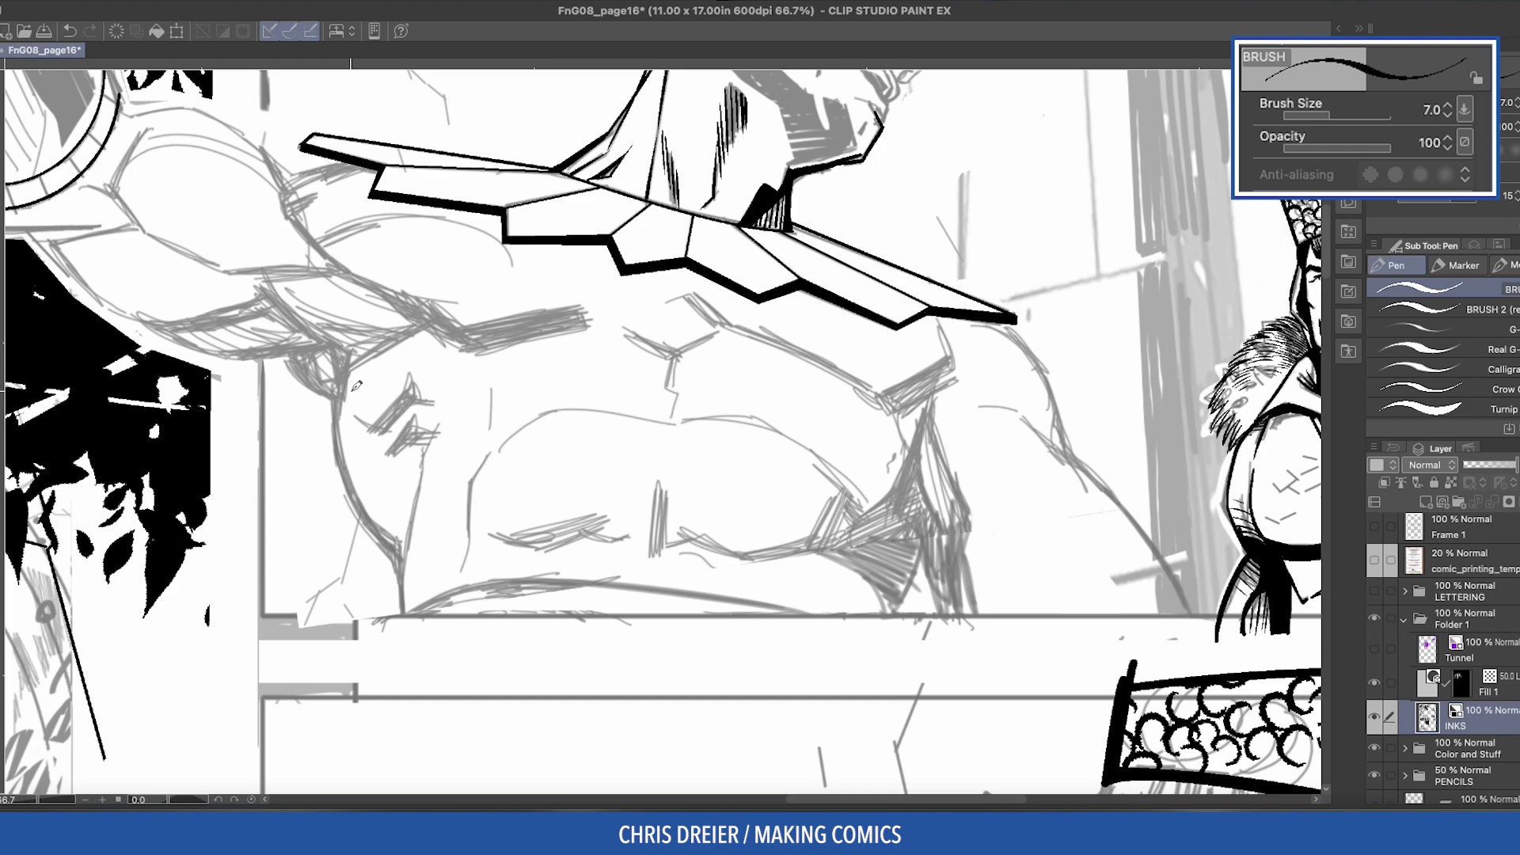
pyautogui.press(']')
pyautogui.press(']')
pyautogui.moveTo(349, 370)
pyautogui.mouseDown()
pyautogui.moveTo(344, 430)
pyautogui.moveTo(399, 545)
pyautogui.mouseUp()
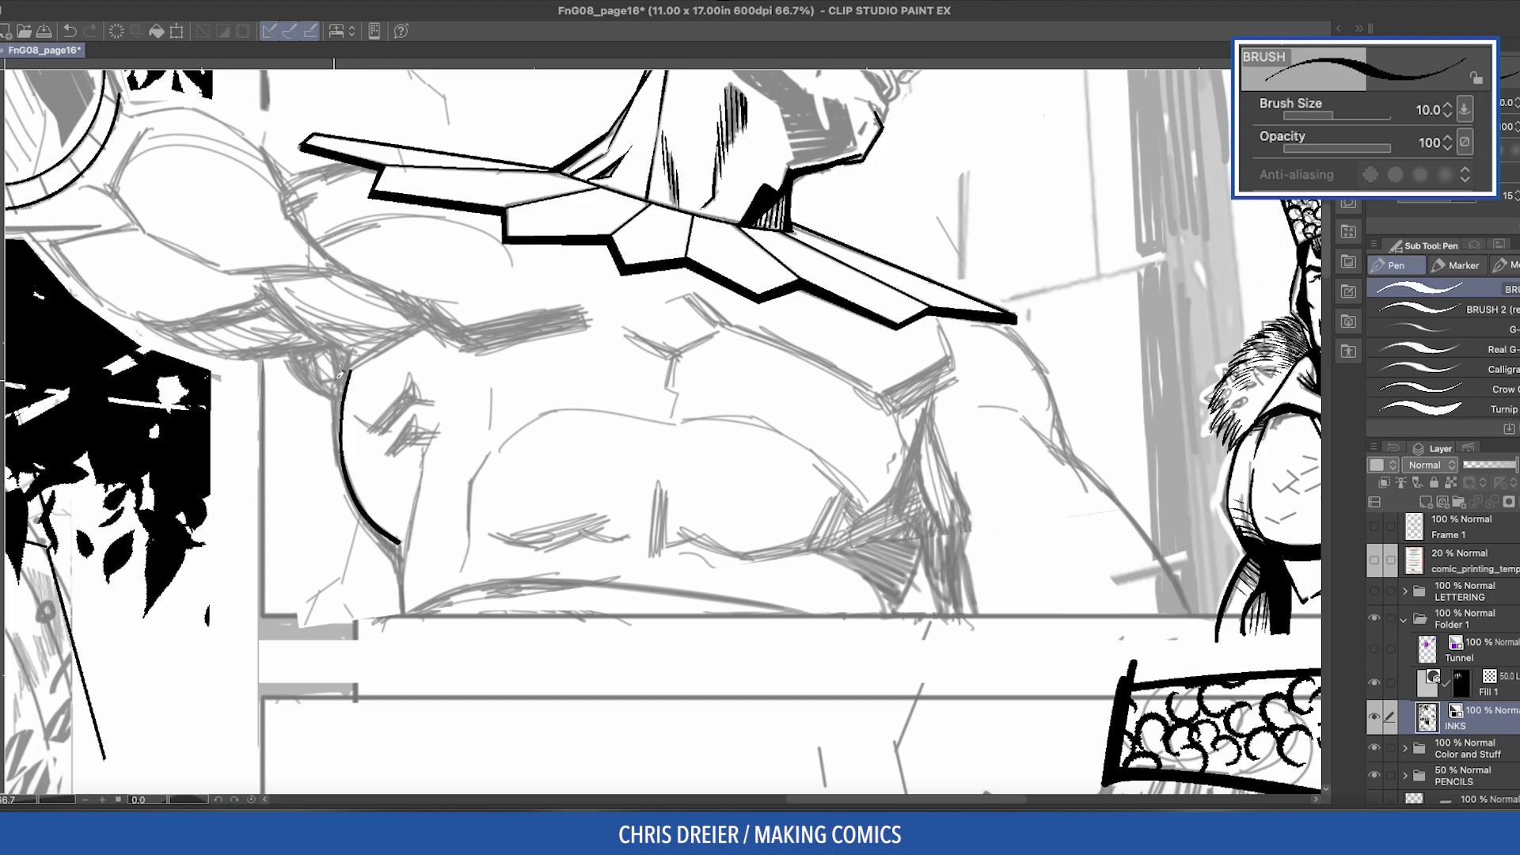
pyautogui.moveTo(358, 352)
pyautogui.mouseDown()
pyautogui.moveTo(339, 374)
pyautogui.moveTo(349, 487)
pyautogui.moveTo(400, 579)
pyautogui.mouseUp()
# Step: Outline the narrow shadow shapes along the torso's side, from the armpit down to the waist
pyautogui.moveTo(428, 455)
pyautogui.mouseDown()
pyautogui.moveTo(403, 587)
pyautogui.moveTo(405, 541)
pyautogui.moveTo(372, 546)
pyautogui.moveTo(780, 299)
pyautogui.moveTo(798, 462)
pyautogui.mouseUp()
pyautogui.moveTo(792, 301)
pyautogui.mouseDown()
pyautogui.moveTo(811, 360)
pyautogui.moveTo(798, 461)
pyautogui.mouseUp()
pyautogui.moveTo(618, 483)
pyautogui.mouseDown()
pyautogui.moveTo(599, 553)
pyautogui.moveTo(558, 521)
pyautogui.moveTo(613, 487)
pyautogui.mouseUp()
pyautogui.moveTo(777, 411); pyautogui.dragTo(823, 658)
pyautogui.moveTo(792, 449); pyautogui.dragTo(826, 665)
pyautogui.moveTo(828, 529)
pyautogui.mouseDown()
pyautogui.moveTo(832, 669)
pyautogui.moveTo(586, 396)
pyautogui.moveTo(346, 325)
pyautogui.moveTo(325, 373)
pyautogui.moveTo(333, 420)
pyautogui.moveTo(412, 467)
pyautogui.moveTo(508, 478)
pyautogui.mouseUp()
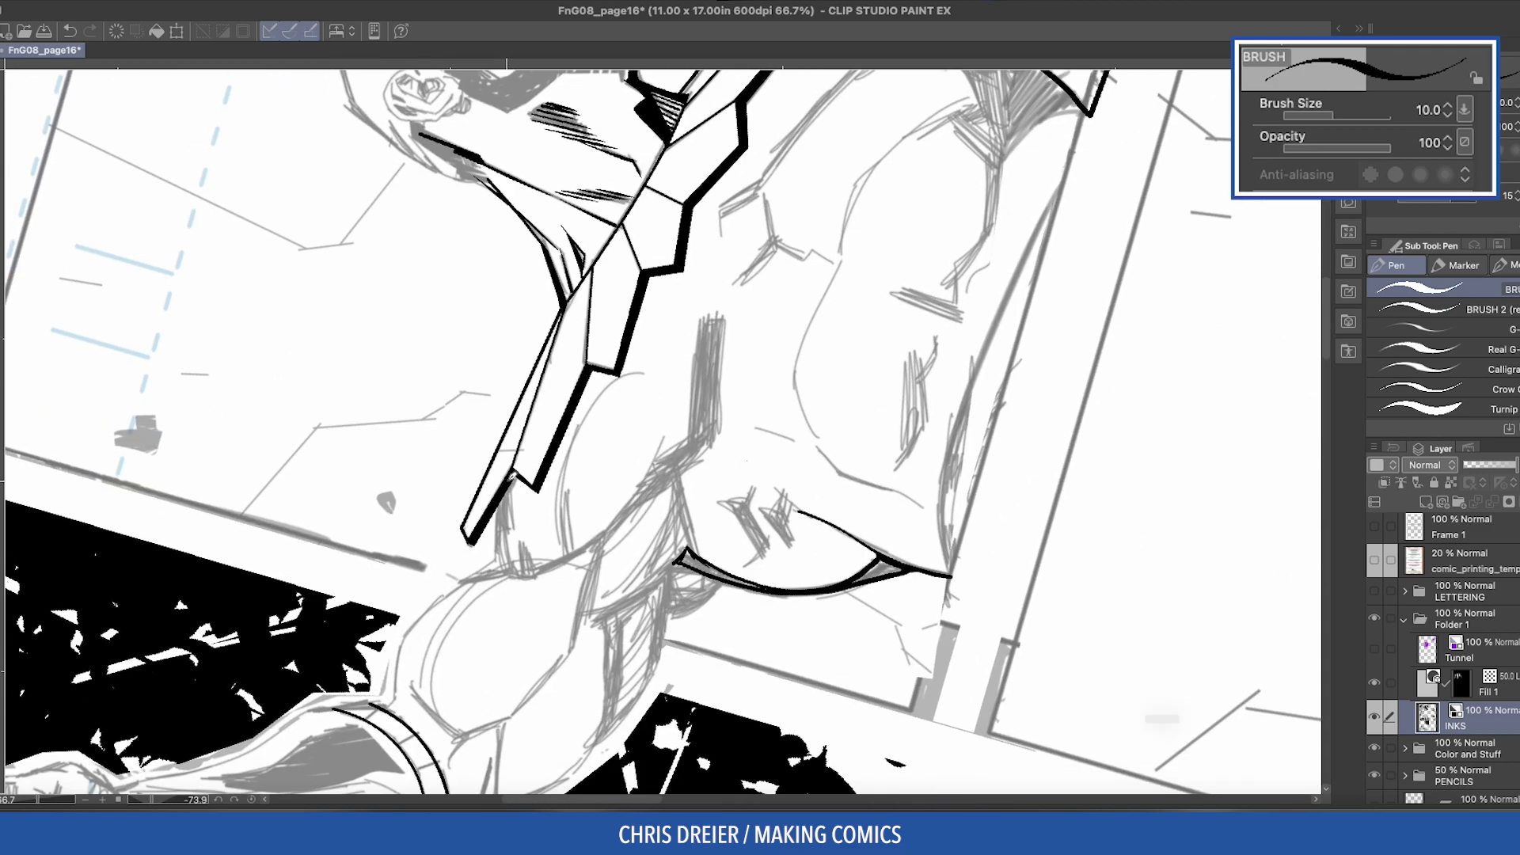
# Step: Ink the outer contours of the raised arm's shoulder and upper arm, from the collar to the gauntlet cuff
pyautogui.moveTo(505, 558); pyautogui.dragTo(539, 234)
pyautogui.moveTo(604, 432); pyautogui.dragTo(577, 538)
pyautogui.moveTo(594, 475); pyautogui.dragTo(586, 553)
pyautogui.moveTo(816, 275)
pyautogui.mouseDown()
pyautogui.moveTo(789, 312)
pyautogui.moveTo(818, 295)
pyautogui.moveTo(775, 313)
pyautogui.moveTo(791, 459)
pyautogui.mouseUp()
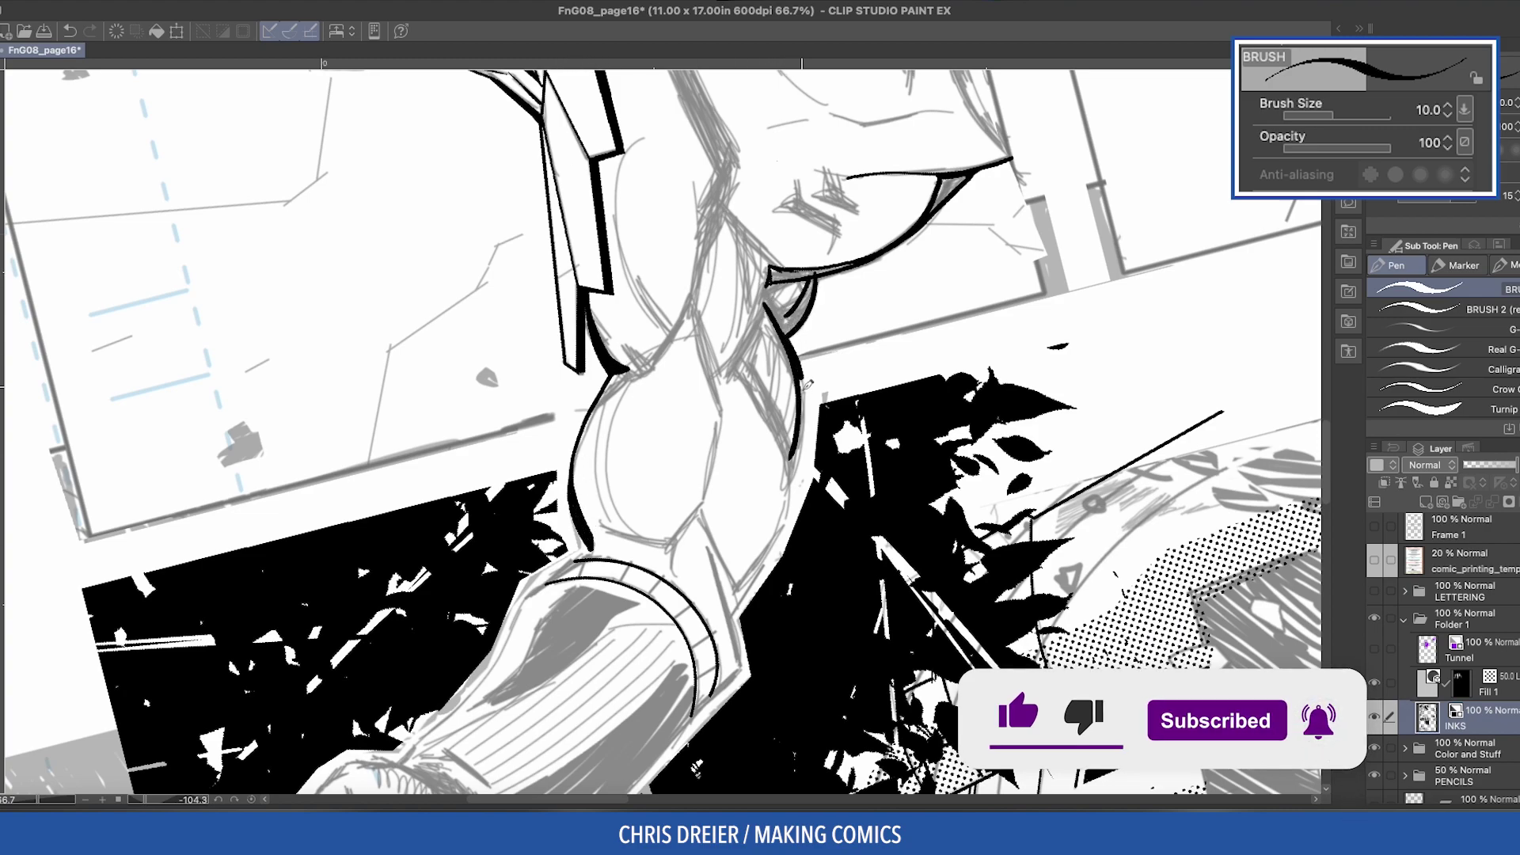
pyautogui.moveTo(742, 373); pyautogui.dragTo(791, 458)
pyautogui.moveTo(792, 463); pyautogui.dragTo(733, 598)
pyautogui.moveTo(795, 470); pyautogui.dragTo(732, 613)
# Step: Ink the muscle folds around the raised arm's armpit and the top contour of the opposite shoulder
pyautogui.moveTo(768, 564)
pyautogui.mouseDown()
pyautogui.moveTo(606, 109)
pyautogui.moveTo(826, 494)
pyautogui.moveTo(472, 306)
pyautogui.moveTo(654, 216)
pyautogui.mouseUp()
pyautogui.moveTo(607, 594)
pyautogui.mouseDown()
pyautogui.moveTo(617, 509)
pyautogui.moveTo(603, 621)
pyautogui.moveTo(618, 630)
pyautogui.mouseUp()
pyautogui.moveTo(519, 577)
pyautogui.mouseDown()
pyautogui.moveTo(511, 475)
pyautogui.moveTo(536, 378)
pyautogui.moveTo(557, 485)
pyautogui.mouseUp()
pyautogui.moveTo(578, 403); pyautogui.dragTo(558, 482)
pyautogui.moveTo(574, 432)
pyautogui.mouseDown()
pyautogui.moveTo(531, 499)
pyautogui.moveTo(443, 238)
pyautogui.moveTo(358, 95)
pyautogui.mouseUp()
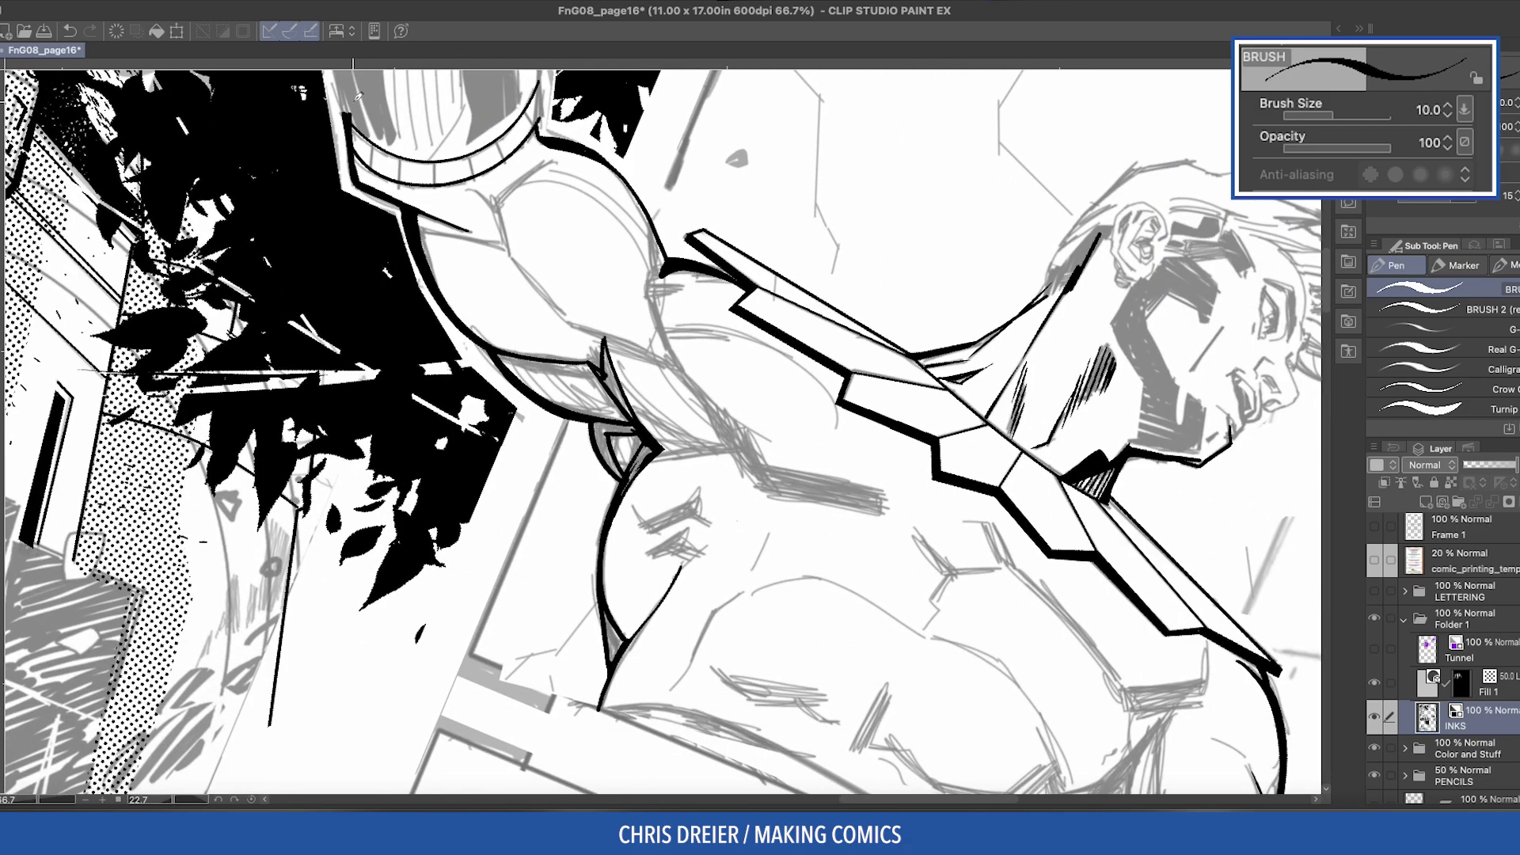
# Step: Ink the outline of the lowered arm and the shadow shapes in its armpit
pyautogui.moveTo(788, 447); pyautogui.dragTo(457, 129)
pyautogui.moveTo(838, 388)
pyautogui.mouseDown()
pyautogui.moveTo(797, 428)
pyautogui.moveTo(831, 508)
pyautogui.moveTo(809, 614)
pyautogui.moveTo(758, 608)
pyautogui.mouseUp()
pyautogui.moveTo(829, 403); pyautogui.dragTo(790, 524)
pyautogui.moveTo(687, 516); pyautogui.dragTo(703, 578)
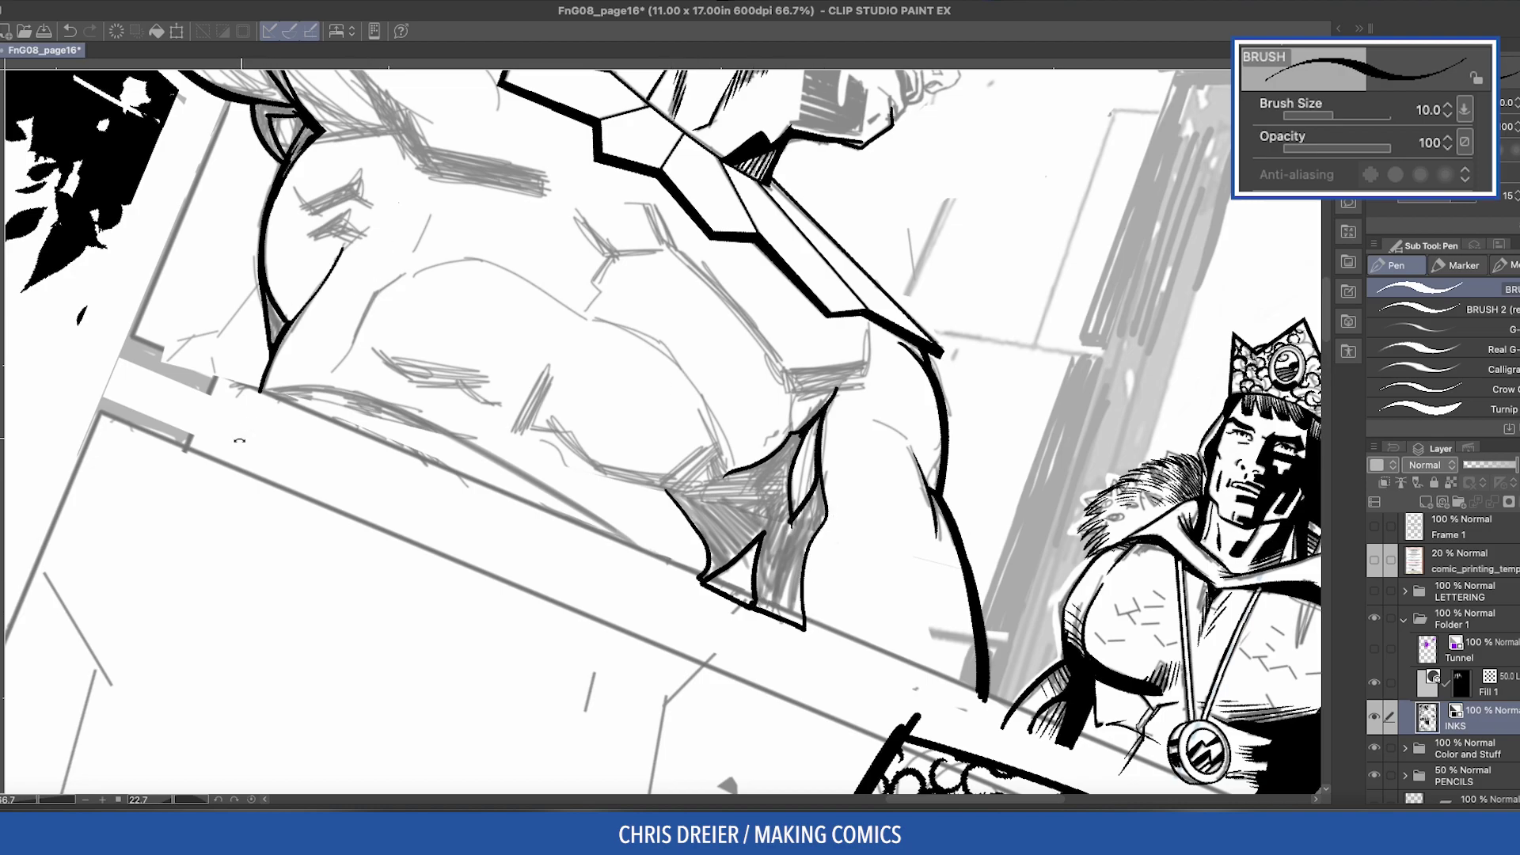
# Step: Draw a size 6 line along the torso's lower edge with the Curve tool, bowed to follow the pencils
pyautogui.press('u')
pyautogui.press('u')
pyautogui.scroll(2, 548, 207)
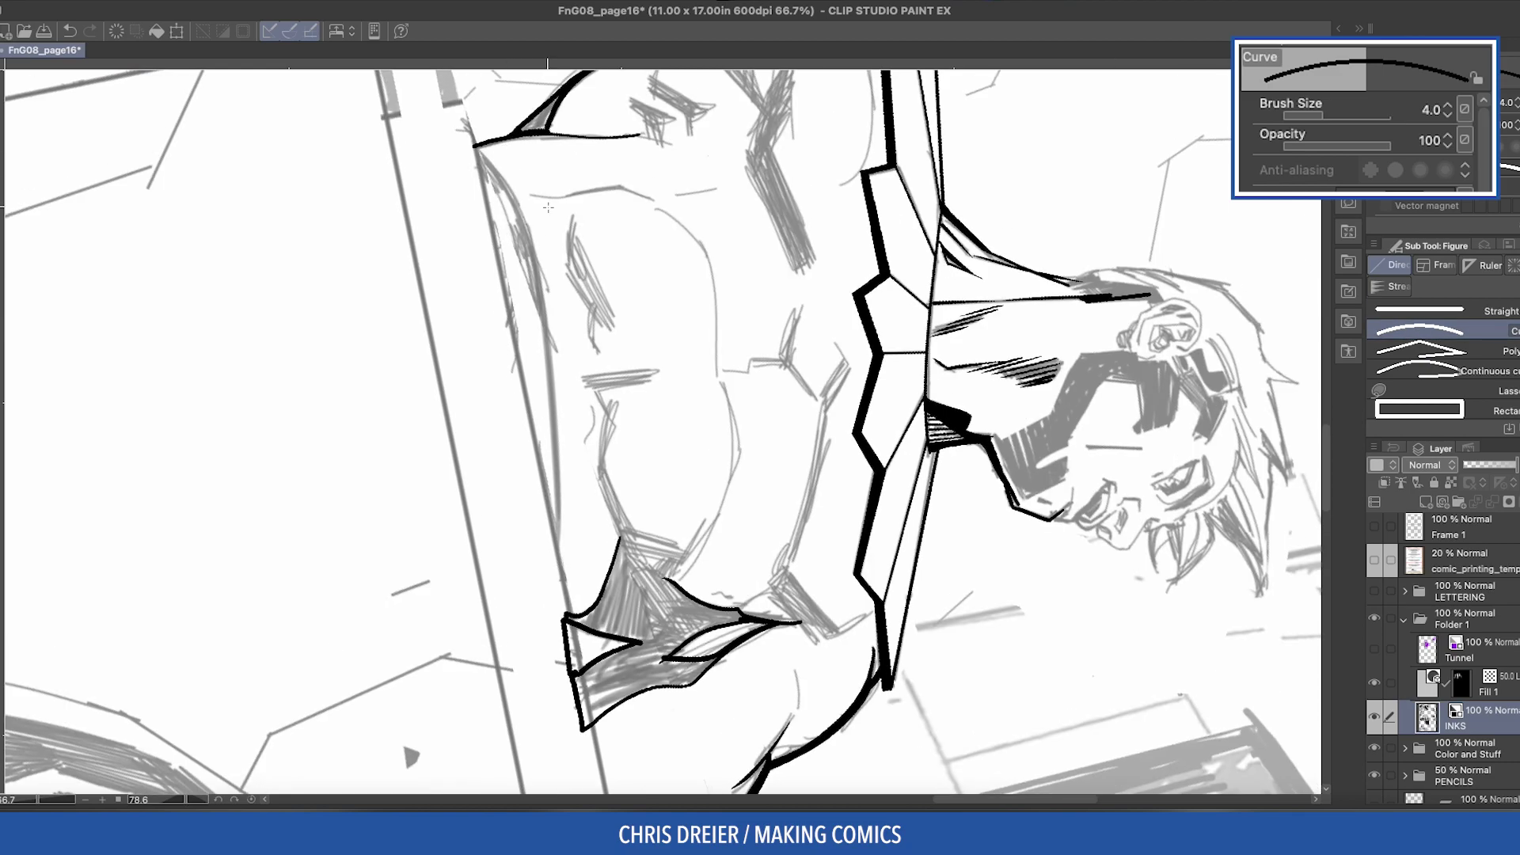
pyautogui.press(']')
pyautogui.press(']')
pyautogui.moveTo(471, 149); pyautogui.dragTo(563, 581)
pyautogui.click(507, 364)
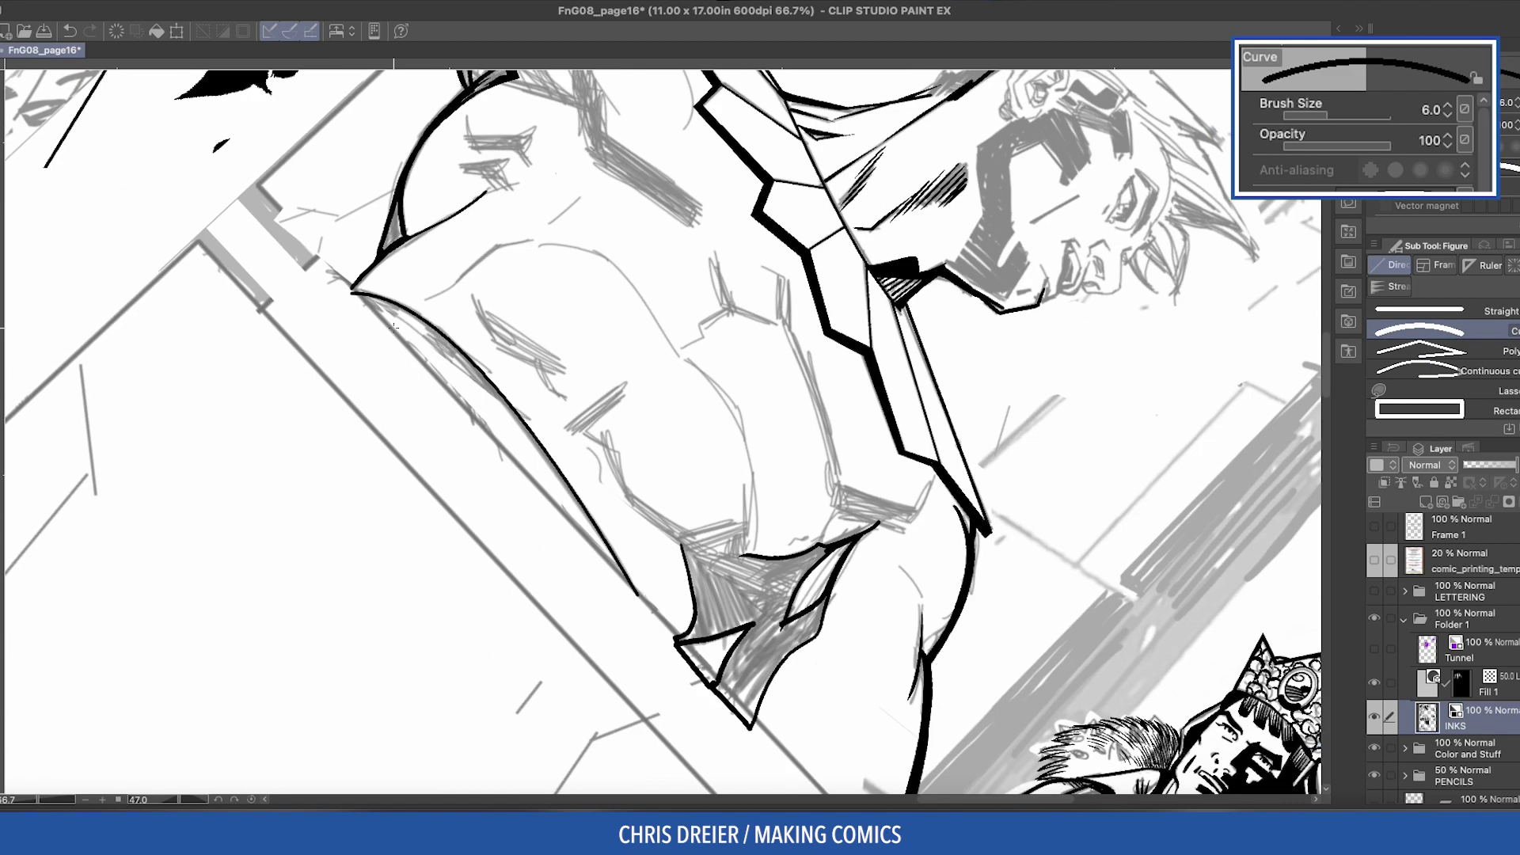
# Step: Outline the shadow shapes below the chest muscles with the brush and fill the narrow ones with black
pyautogui.press('p')
pyautogui.moveTo(365, 241); pyautogui.dragTo(635, 207)
pyautogui.moveTo(636, 281)
pyautogui.mouseDown()
pyautogui.moveTo(654, 194)
pyautogui.moveTo(634, 333)
pyautogui.mouseUp()
pyautogui.moveTo(598, 426)
pyautogui.mouseDown()
pyautogui.moveTo(621, 333)
pyautogui.moveTo(601, 466)
pyautogui.moveTo(609, 289)
pyautogui.mouseUp()
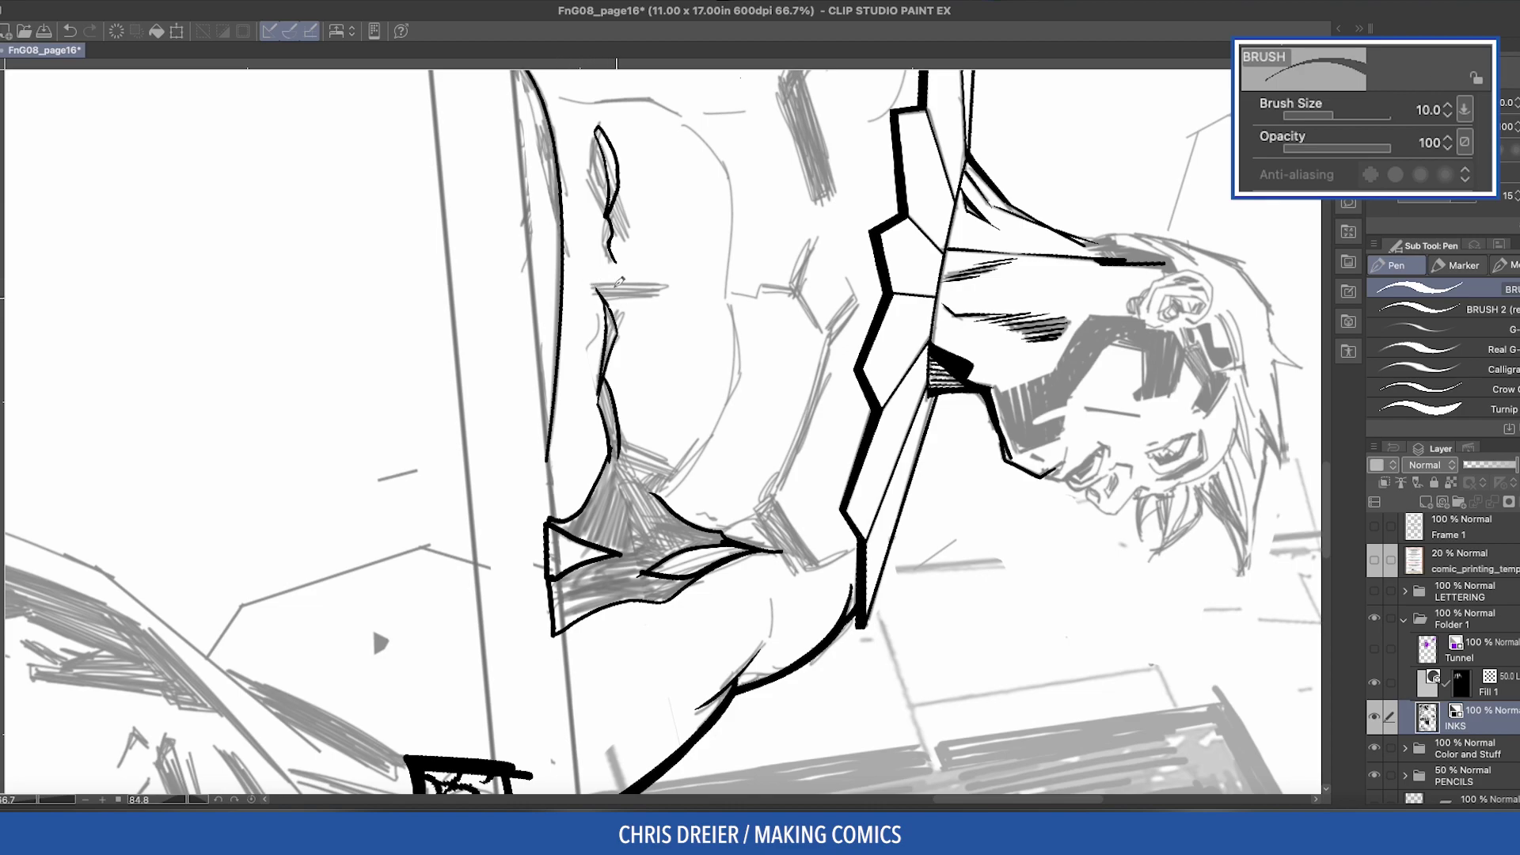
pyautogui.press('g')
pyautogui.moveTo(607, 289)
pyautogui.mouseDown()
pyautogui.moveTo(555, 444)
pyautogui.moveTo(535, 611)
pyautogui.moveTo(634, 738)
pyautogui.mouseUp()
# Step: Ink the biceps, shoulder and chest-edge muscle contours of the raised arm with the size 10 brush
pyautogui.press('e')
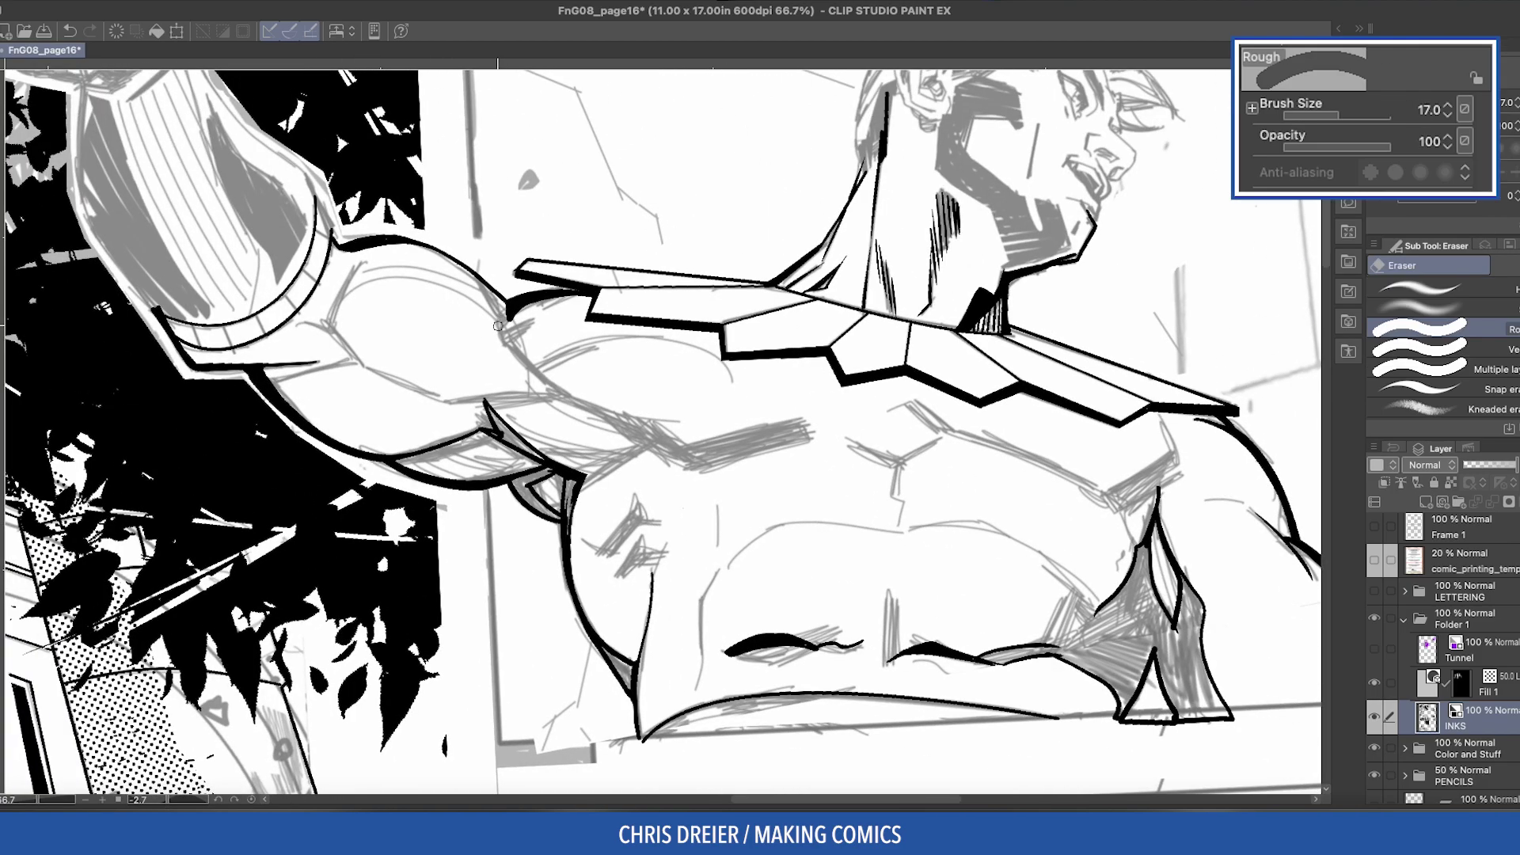
pyautogui.press('p')
pyautogui.moveTo(525, 300)
pyautogui.mouseDown()
pyautogui.moveTo(555, 253)
pyautogui.moveTo(633, 229)
pyautogui.moveTo(628, 266)
pyautogui.mouseUp()
pyautogui.hotkey('ctrl', 'z')
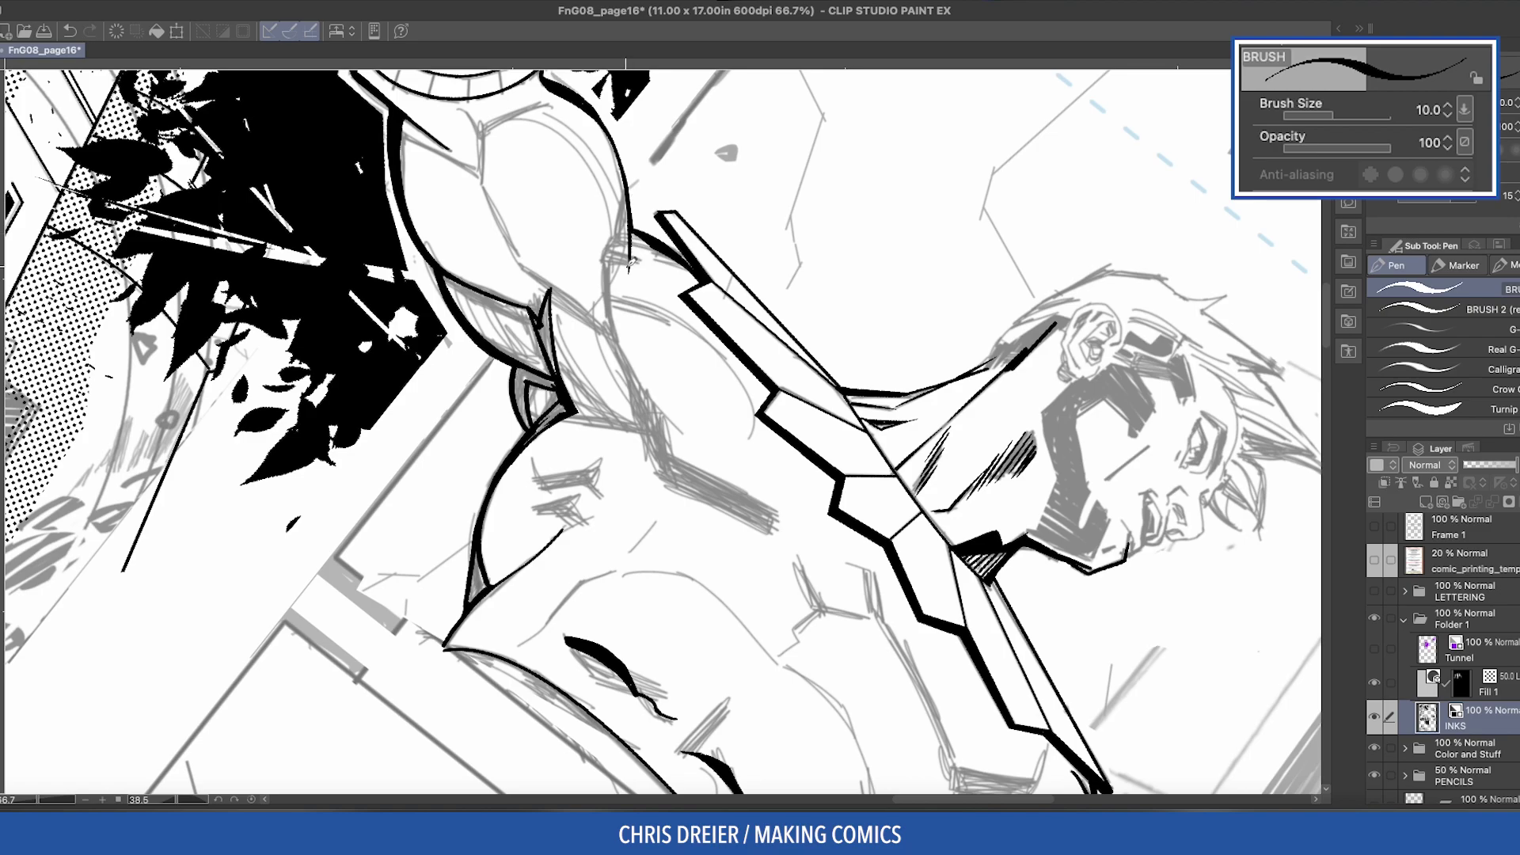
pyautogui.moveTo(330, 263); pyautogui.dragTo(485, 428)
pyautogui.moveTo(645, 392); pyautogui.dragTo(638, 467)
pyautogui.moveTo(485, 523)
pyautogui.mouseDown()
pyautogui.moveTo(657, 408)
pyautogui.moveTo(657, 487)
pyautogui.mouseUp()
pyautogui.moveTo(659, 428)
pyautogui.mouseDown()
pyautogui.moveTo(637, 539)
pyautogui.moveTo(493, 403)
pyautogui.mouseUp()
pyautogui.moveTo(740, 339); pyautogui.dragTo(728, 419)
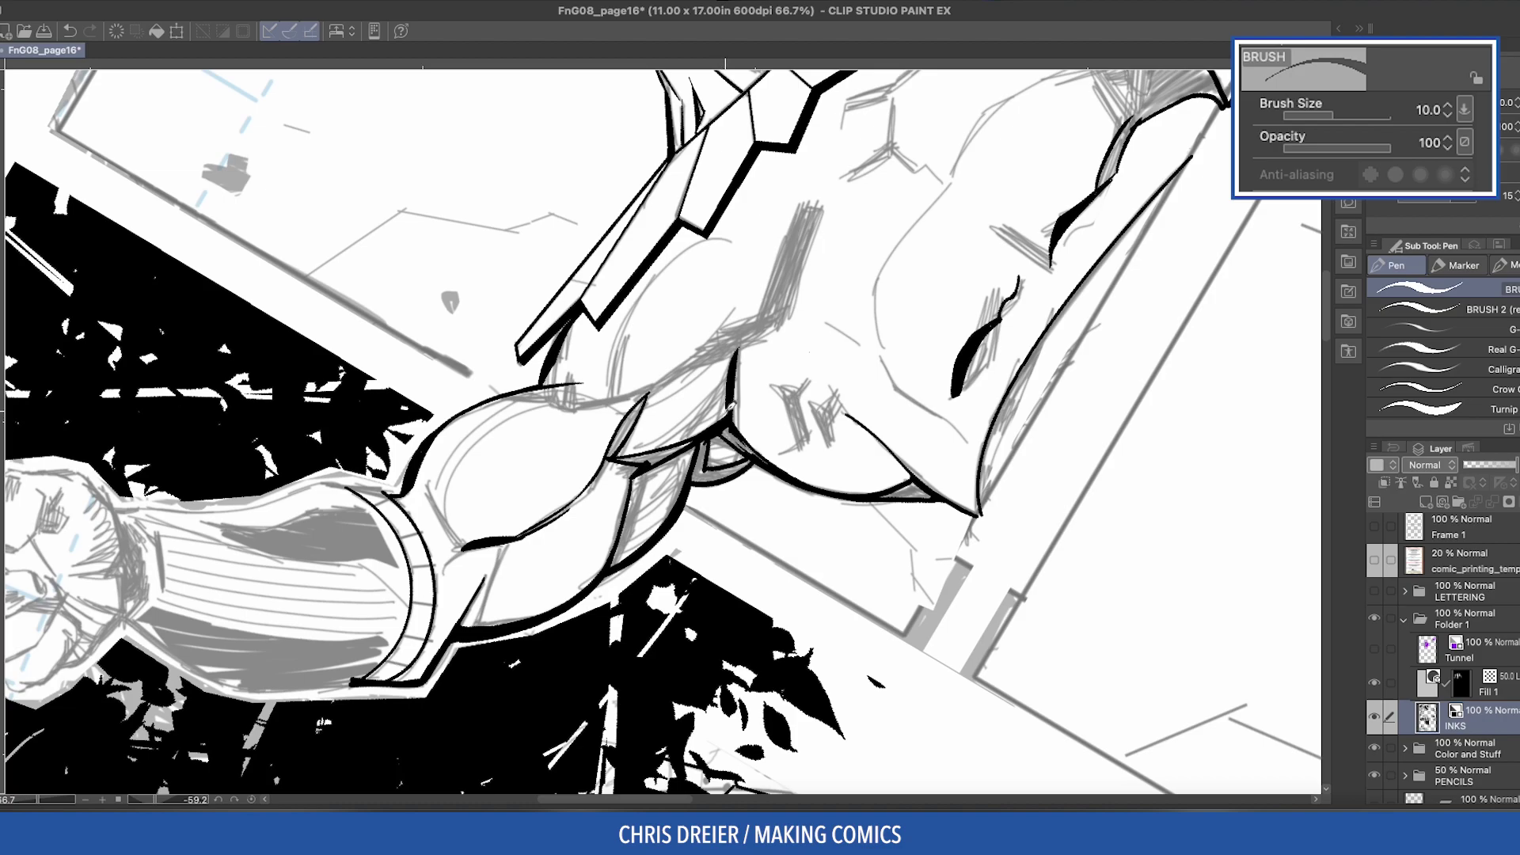
# Step: Ink the chest shadow shape and the collarbone contours beneath the collar, redoing one stroke
pyautogui.moveTo(752, 222)
pyautogui.mouseDown()
pyautogui.moveTo(677, 291)
pyautogui.moveTo(668, 211)
pyautogui.moveTo(679, 416)
pyautogui.mouseUp()
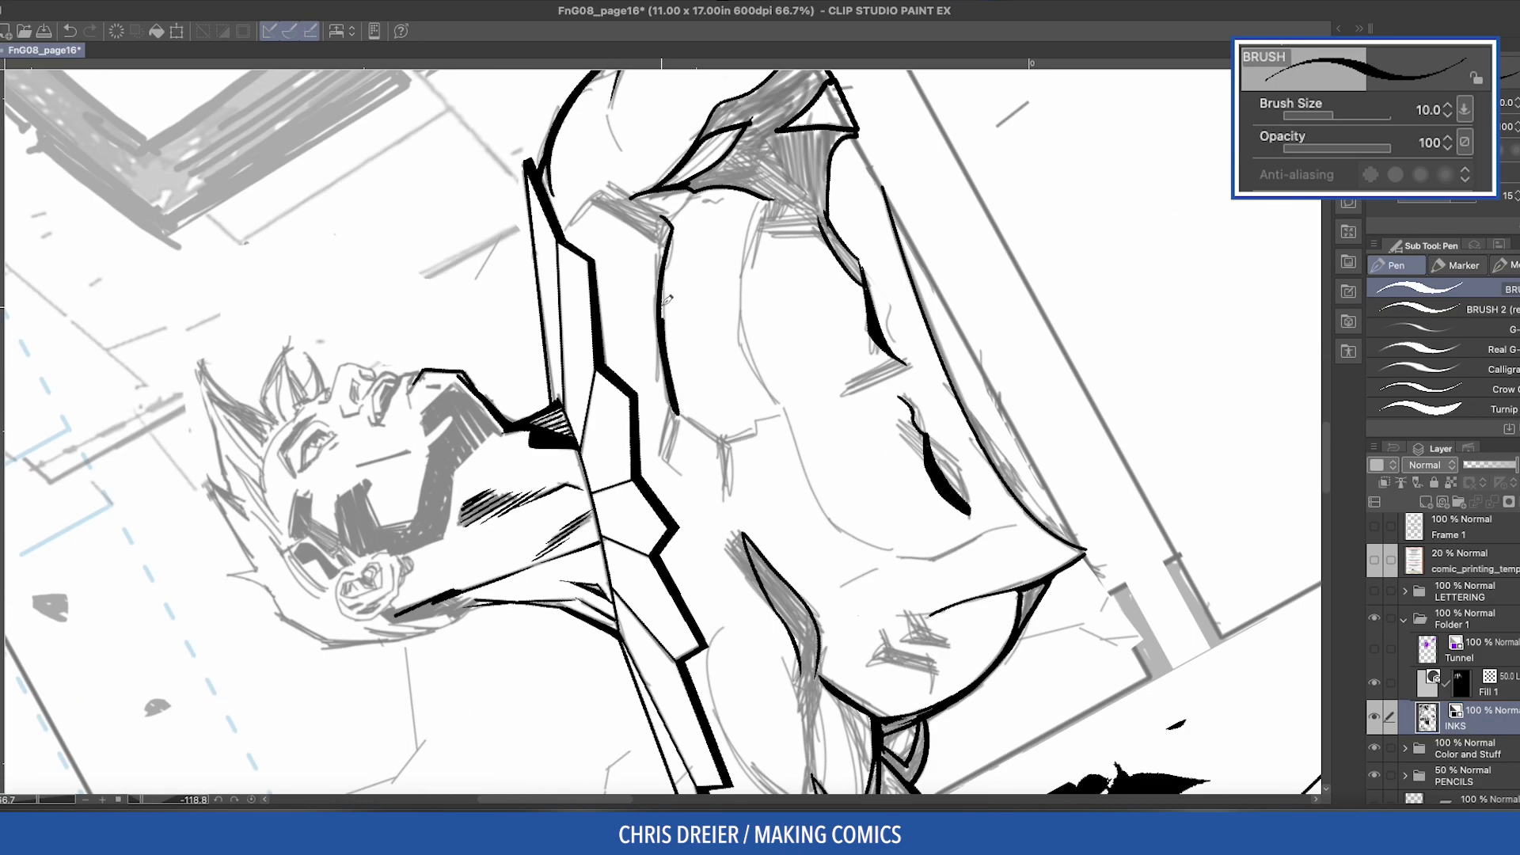
pyautogui.moveTo(669, 228); pyautogui.dragTo(679, 415)
pyautogui.moveTo(728, 483)
pyautogui.mouseDown()
pyautogui.moveTo(701, 297)
pyautogui.moveTo(720, 379)
pyautogui.mouseUp()
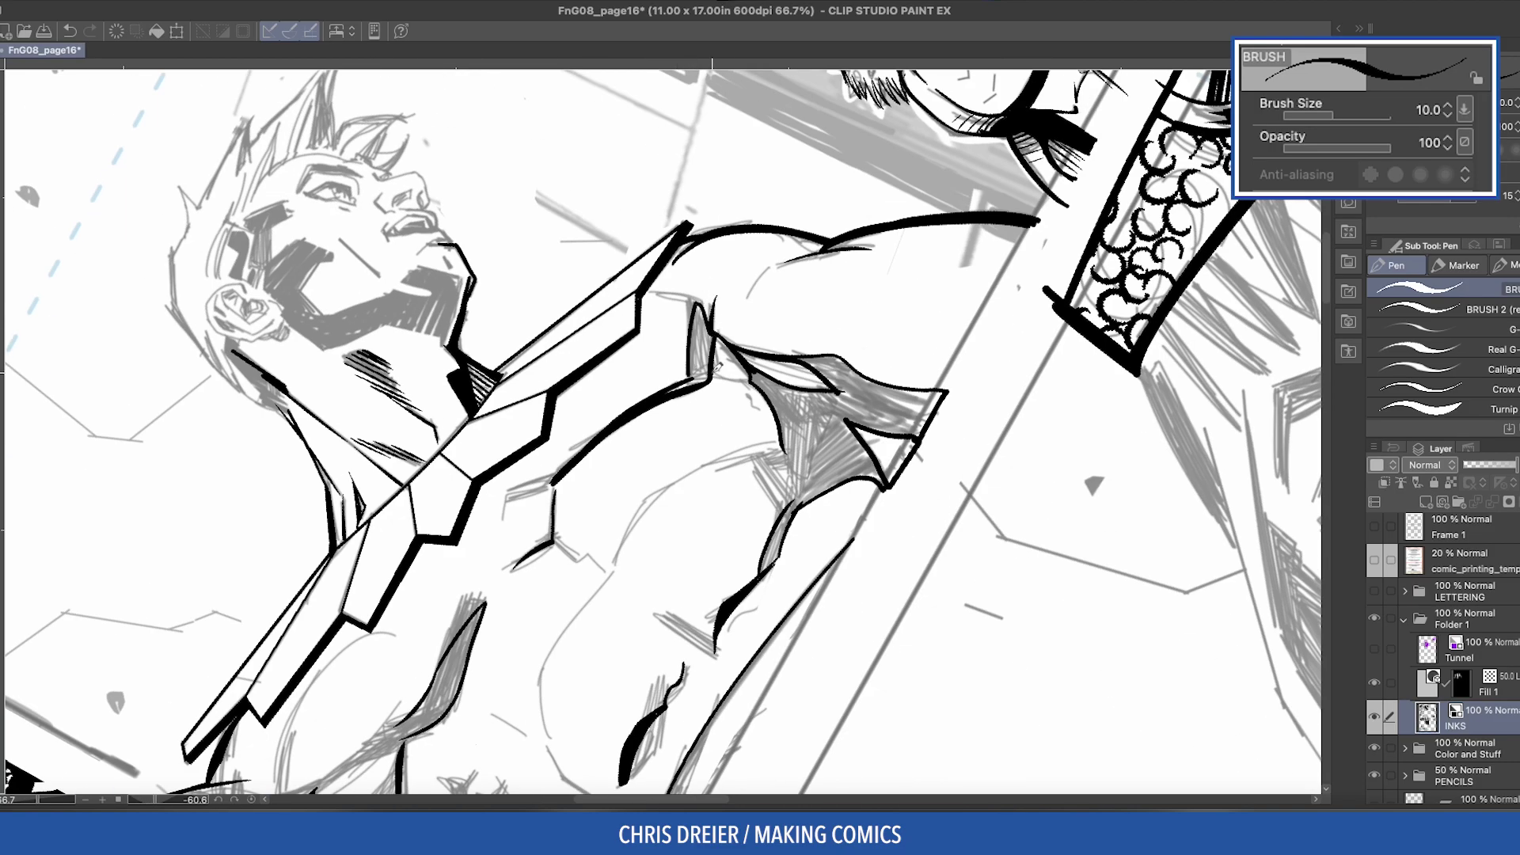
pyautogui.hotkey('ctrl', 'z')
pyautogui.moveTo(709, 380); pyautogui.dragTo(491, 431)
# Step: Ink the forearm's outer contours and outline the two shadow areas on the gauntlet
pyautogui.scroll(-5, 492, 431)
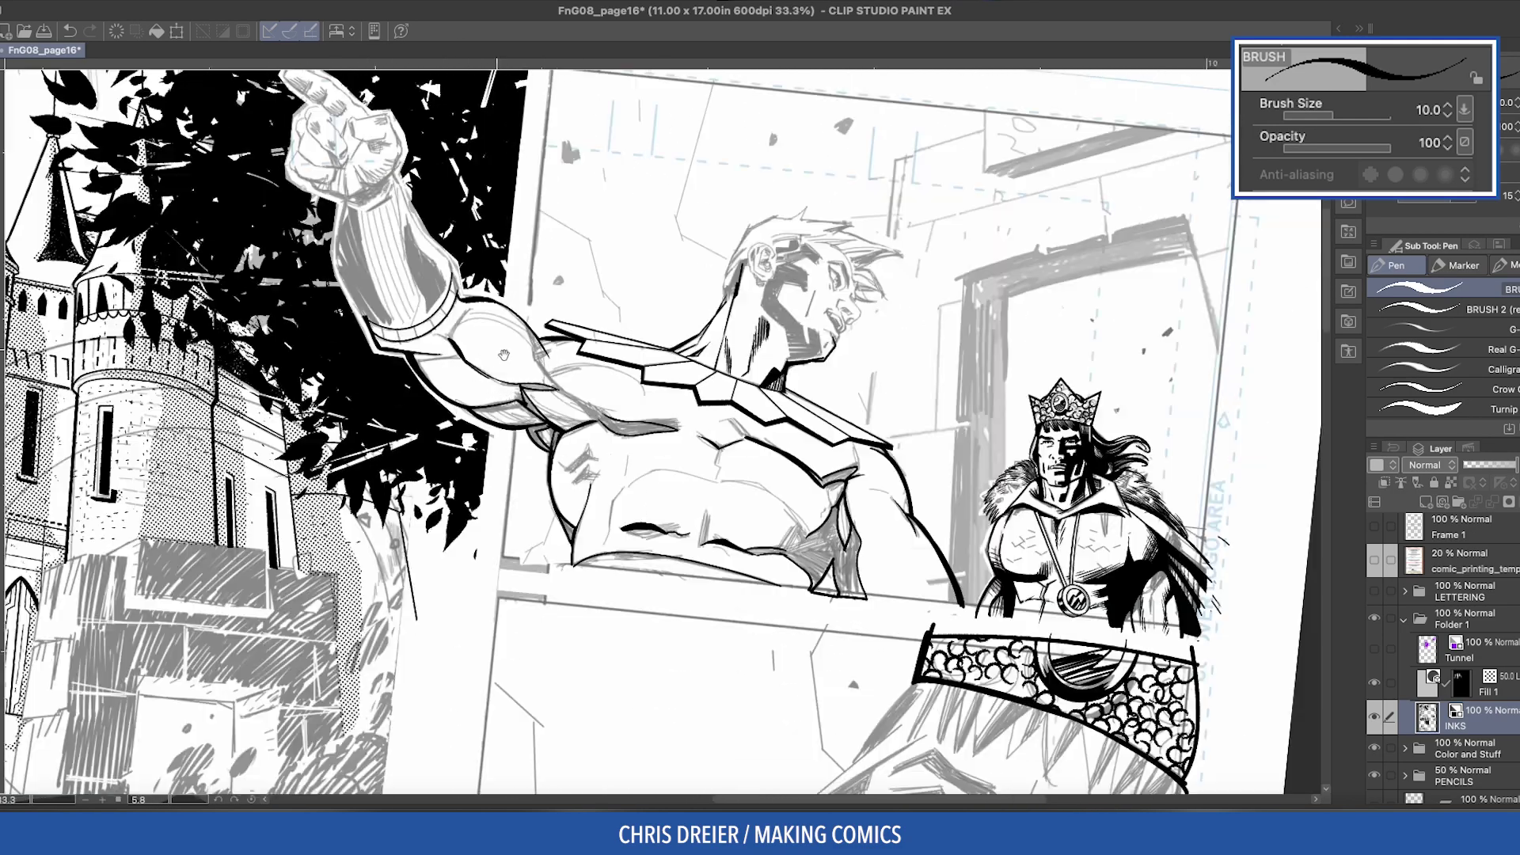
pyautogui.scroll(4, 491, 430)
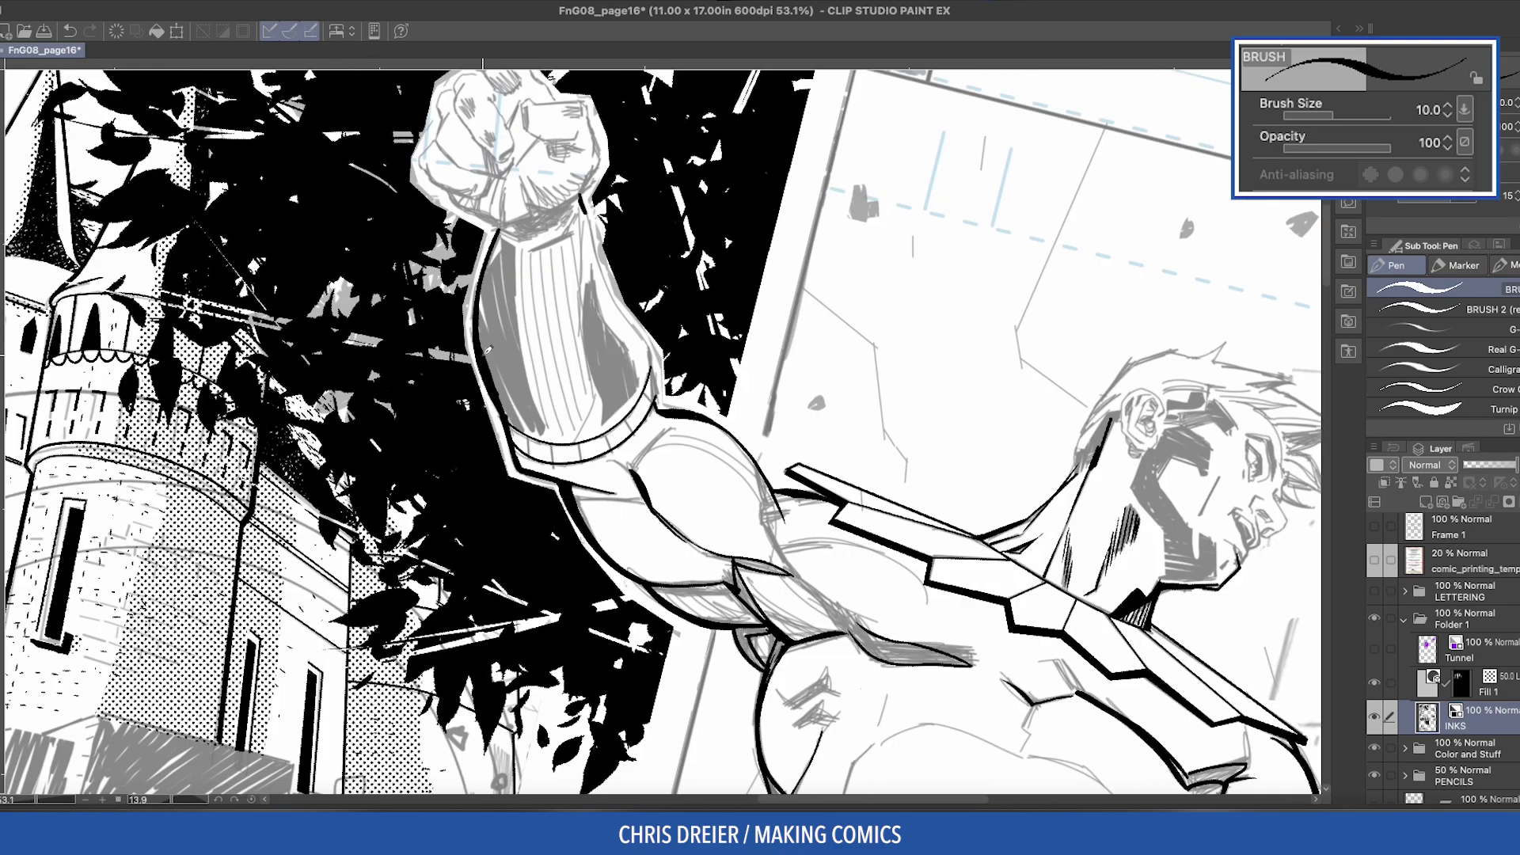
pyautogui.moveTo(584, 204); pyautogui.dragTo(659, 396)
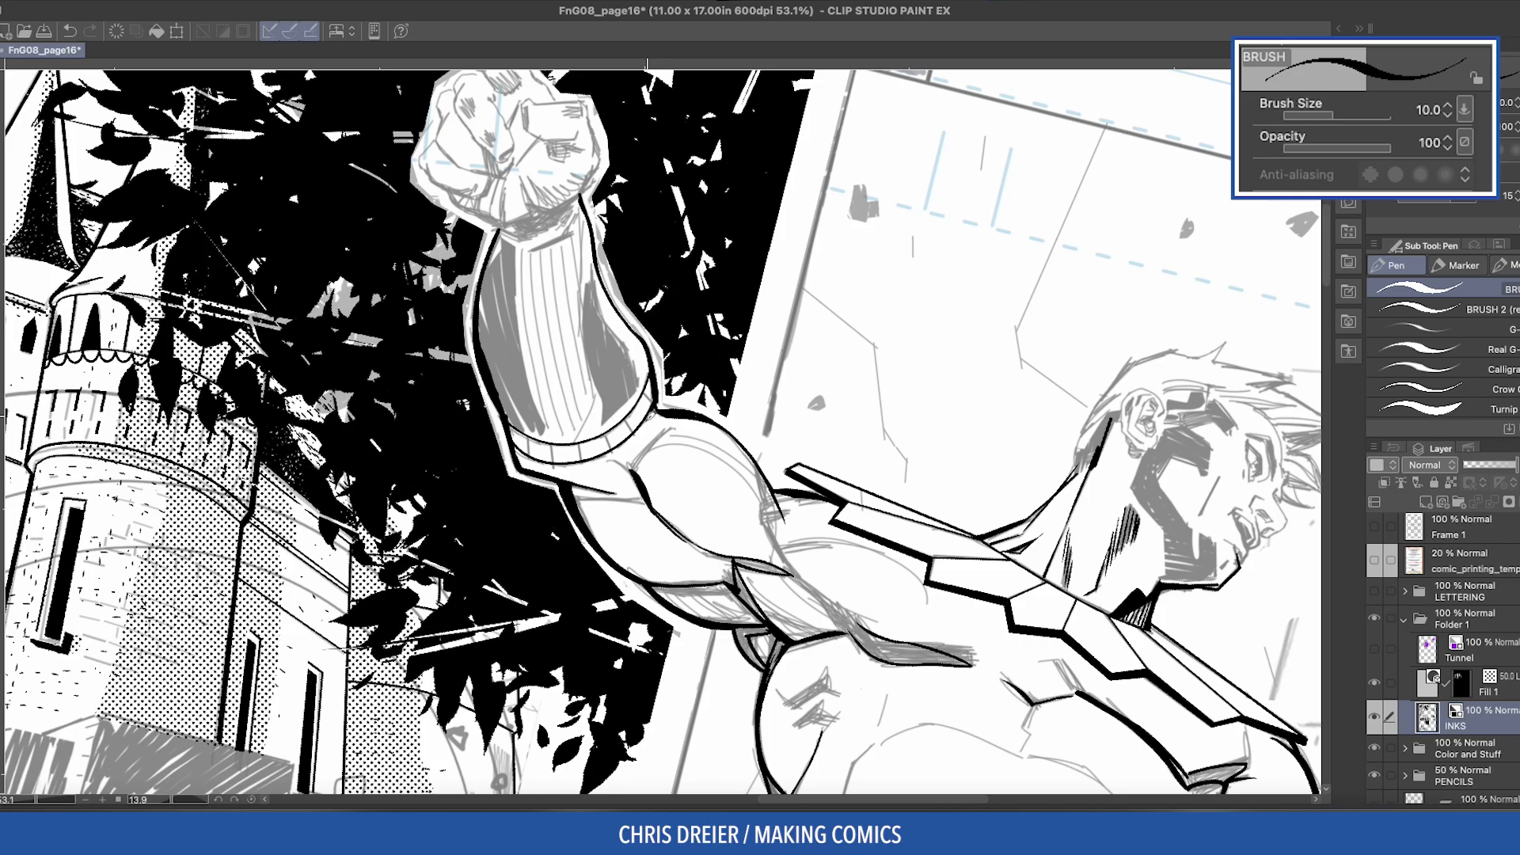
pyautogui.moveTo(400, 232)
pyautogui.mouseDown()
pyautogui.moveTo(773, 307)
pyautogui.moveTo(712, 332)
pyautogui.moveTo(622, 241)
pyautogui.moveTo(602, 315)
pyautogui.moveTo(613, 413)
pyautogui.moveTo(624, 278)
pyautogui.mouseUp()
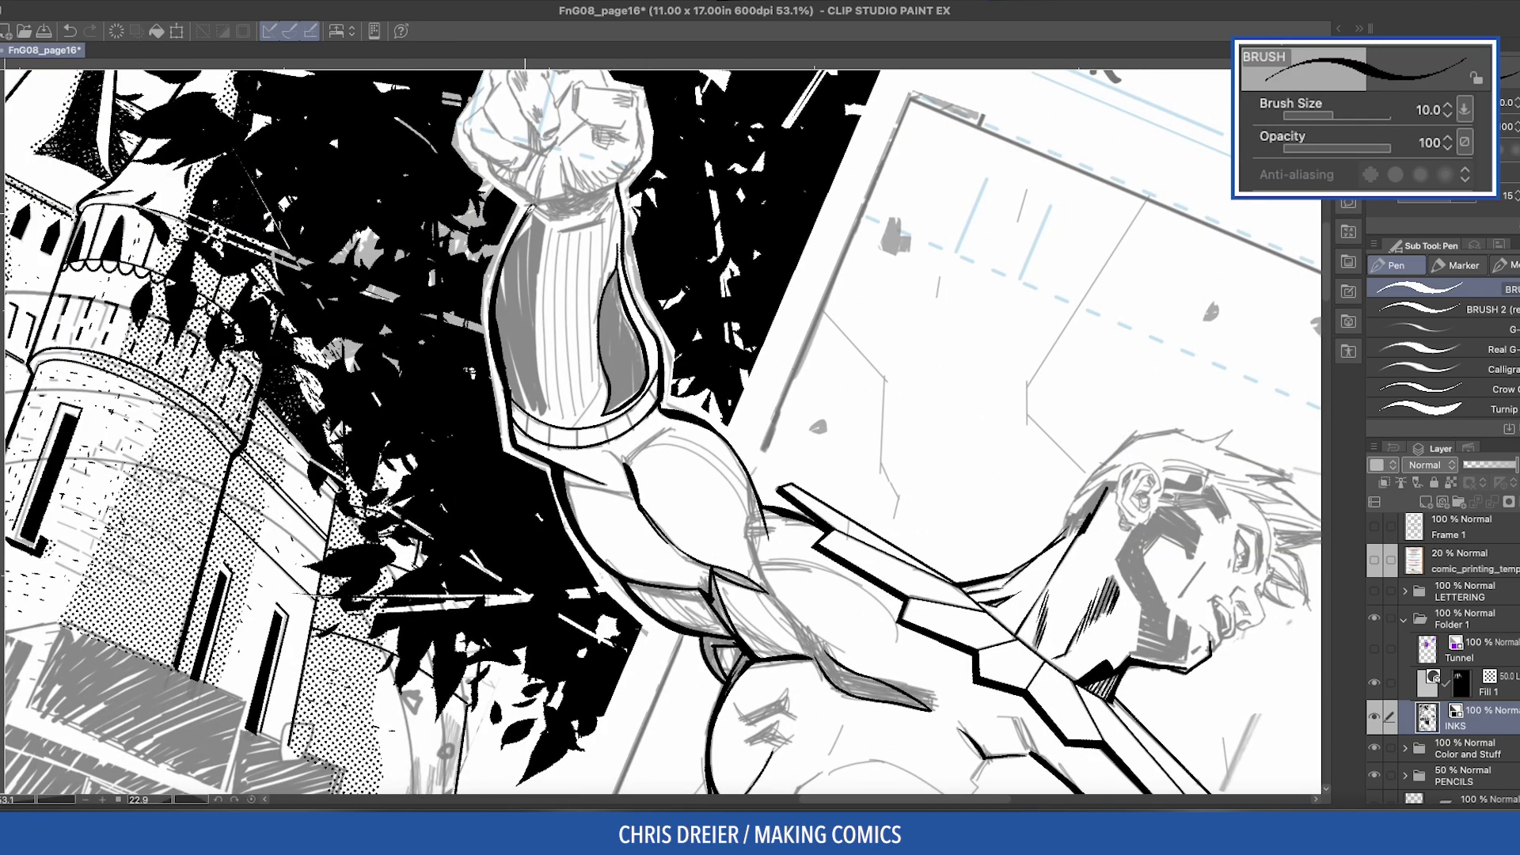
pyautogui.moveTo(535, 215); pyautogui.dragTo(551, 406)
pyautogui.moveTo(507, 323)
pyautogui.mouseDown()
pyautogui.moveTo(701, 358)
pyautogui.moveTo(633, 420)
pyautogui.moveTo(697, 416)
pyautogui.moveTo(694, 356)
pyautogui.mouseUp()
# Step: Set the brush size to 8, then ink the pointing hand's thumb and its hatched shadows
pyautogui.press('[')
pyautogui.press('[')
pyautogui.moveTo(632, 417)
pyautogui.mouseDown()
pyautogui.moveTo(673, 431)
pyautogui.moveTo(659, 428)
pyautogui.mouseUp()
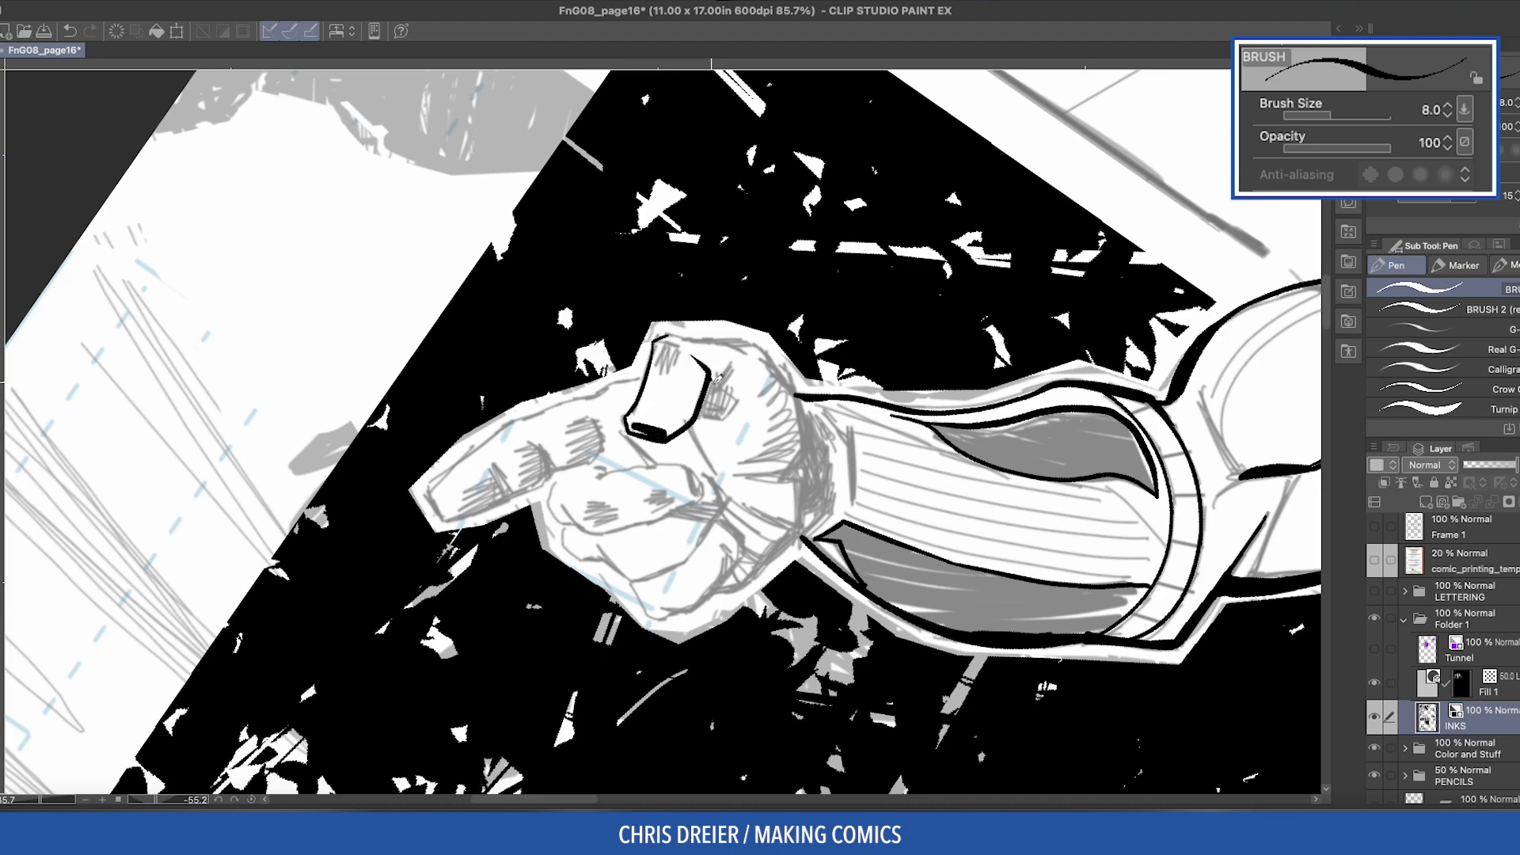
pyautogui.moveTo(738, 400)
pyautogui.mouseDown()
pyautogui.moveTo(711, 412)
pyautogui.moveTo(723, 386)
pyautogui.mouseUp()
pyautogui.moveTo(669, 337)
pyautogui.mouseDown()
pyautogui.moveTo(664, 386)
pyautogui.moveTo(673, 372)
pyautogui.mouseUp()
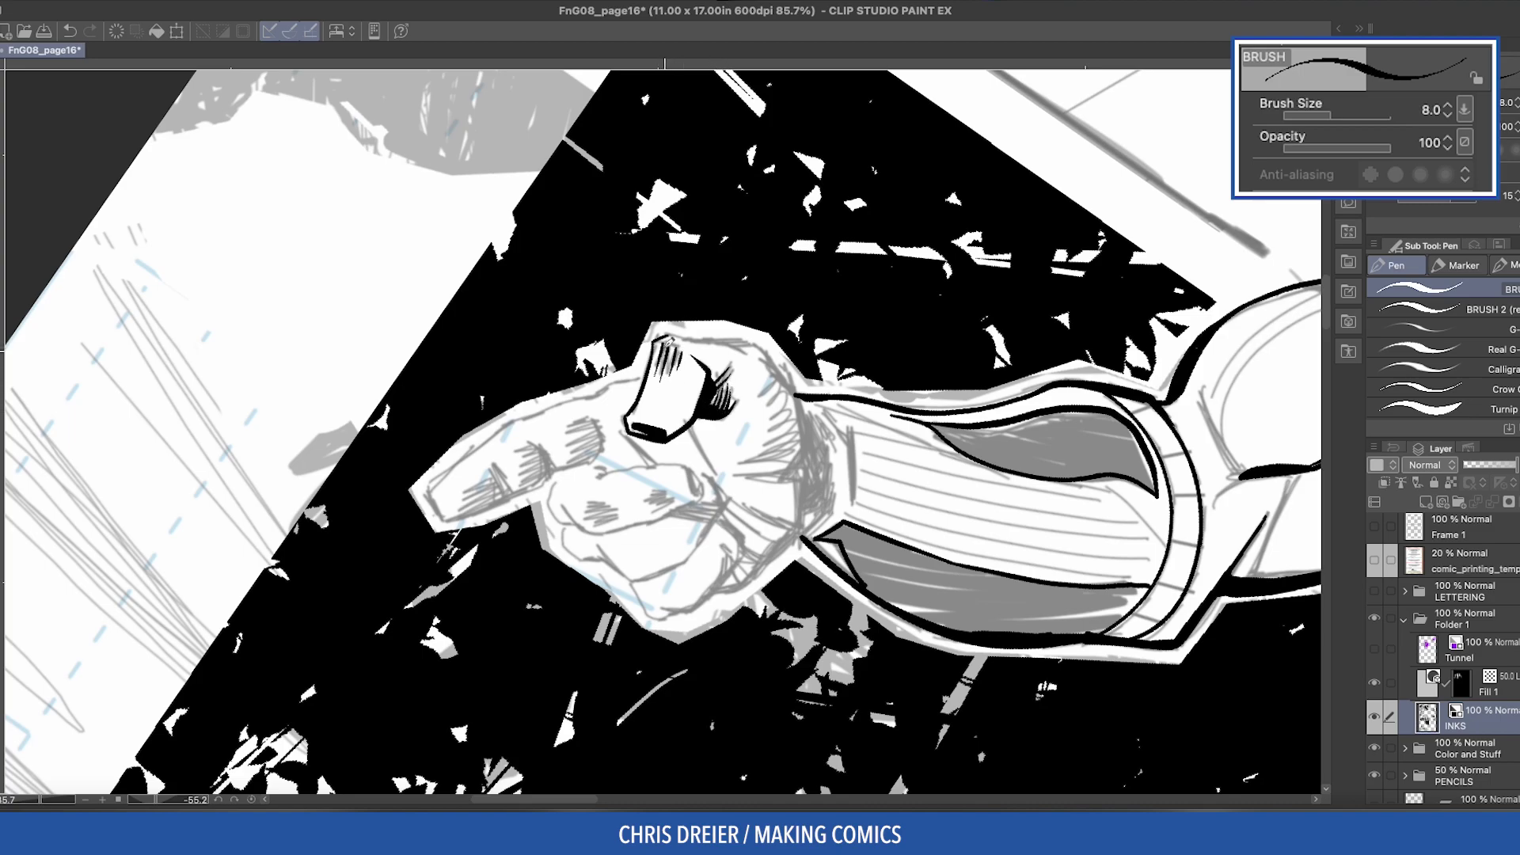
pyautogui.moveTo(476, 622); pyautogui.dragTo(470, 247)
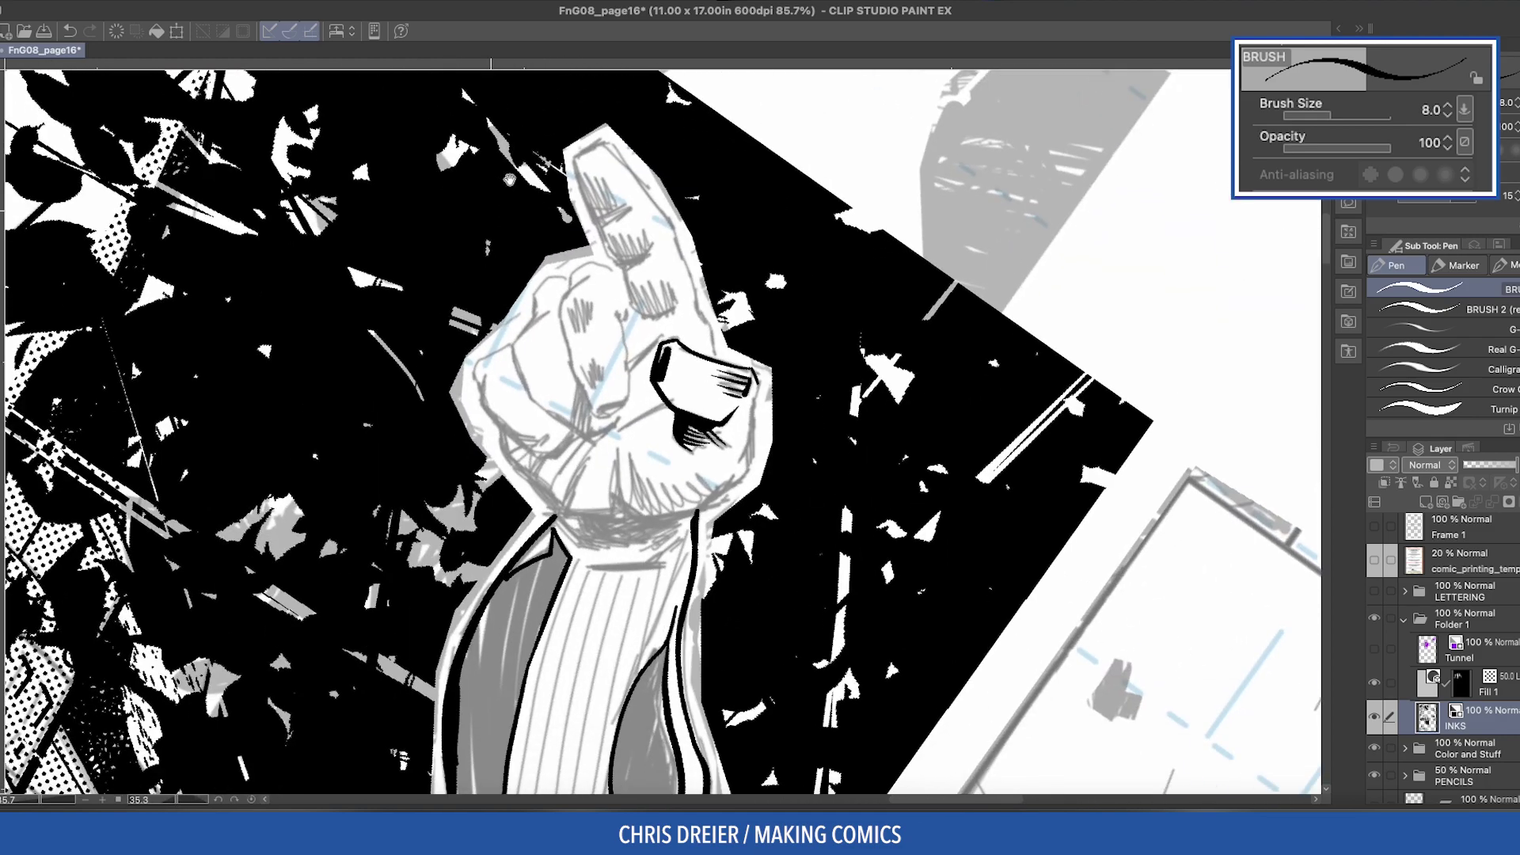
# Step: Ink the curled fingers, the edge of the palm and the wrist line of the pointing hand
pyautogui.moveTo(591, 271)
pyautogui.mouseDown()
pyautogui.moveTo(569, 352)
pyautogui.moveTo(601, 415)
pyautogui.moveTo(634, 361)
pyautogui.moveTo(627, 316)
pyautogui.mouseUp()
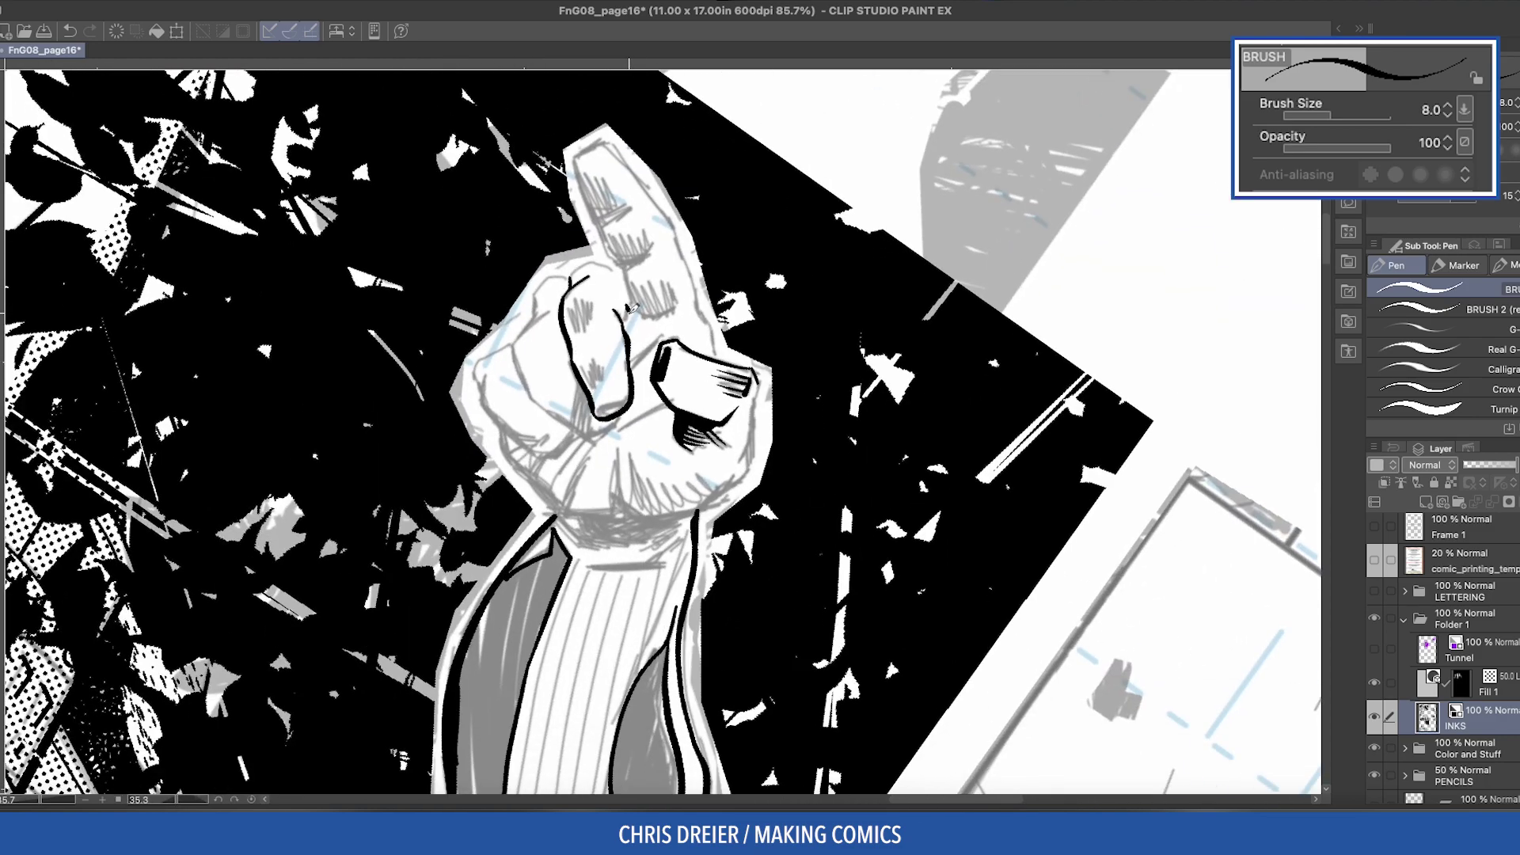
pyautogui.moveTo(569, 388)
pyautogui.mouseDown()
pyautogui.moveTo(576, 455)
pyautogui.moveTo(613, 515)
pyautogui.moveTo(650, 519)
pyautogui.mouseUp()
pyautogui.moveTo(522, 426)
pyautogui.mouseDown()
pyautogui.moveTo(546, 494)
pyautogui.moveTo(601, 501)
pyautogui.mouseUp()
pyautogui.moveTo(518, 397); pyautogui.dragTo(570, 389)
pyautogui.moveTo(517, 463)
pyautogui.mouseDown()
pyautogui.moveTo(554, 598)
pyautogui.moveTo(562, 586)
pyautogui.moveTo(609, 616)
pyautogui.moveTo(556, 628)
pyautogui.moveTo(679, 644)
pyautogui.mouseUp()
pyautogui.moveTo(563, 657); pyautogui.dragTo(638, 684)
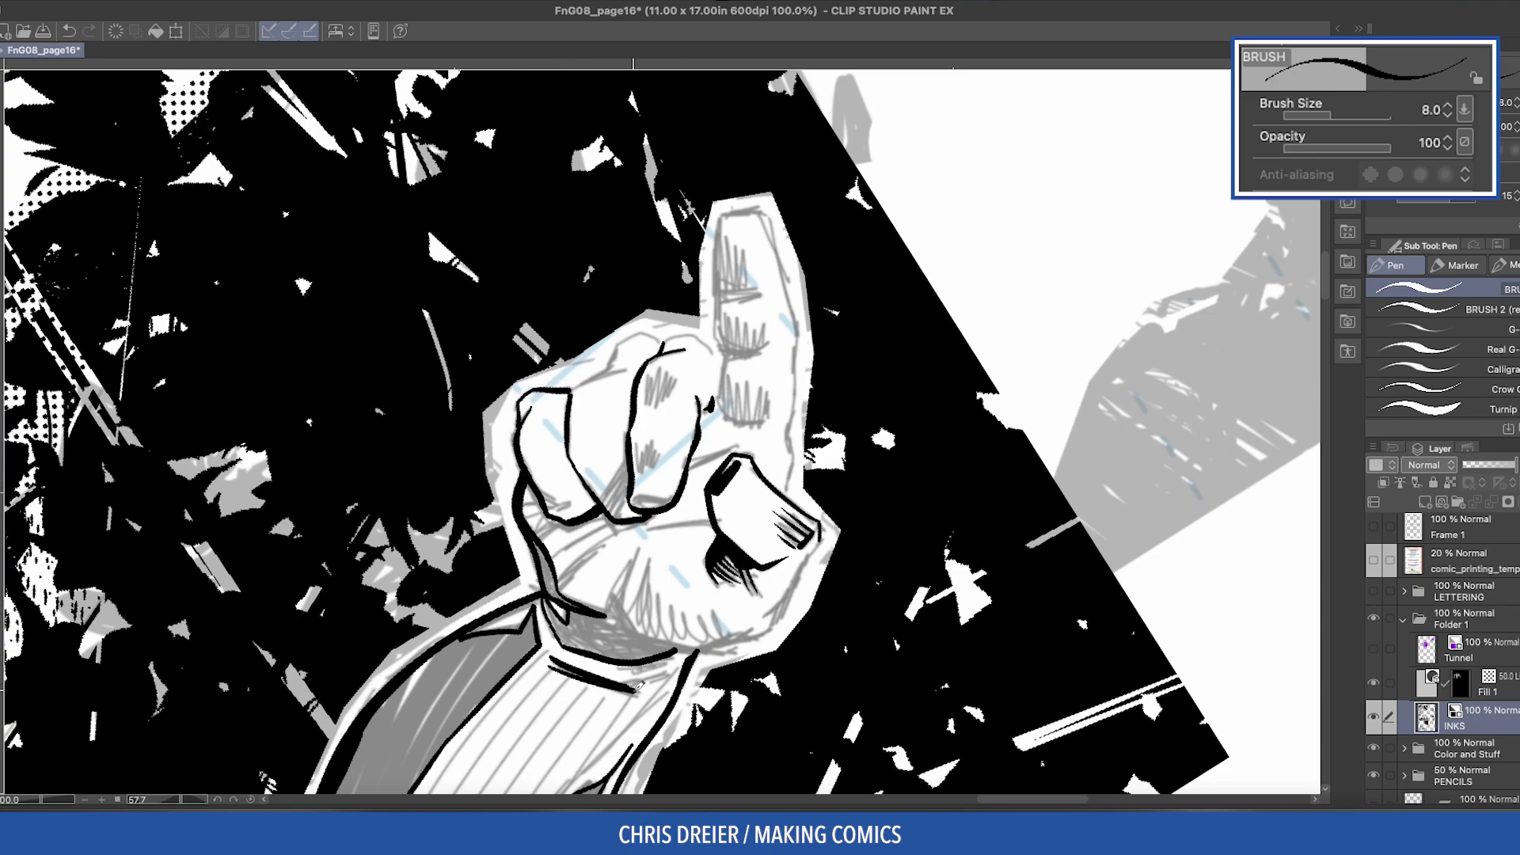
# Step: Ink the extended index finger with its joint creases and complete the outline of the fist
pyautogui.moveTo(747, 614)
pyautogui.mouseDown()
pyautogui.moveTo(863, 441)
pyautogui.moveTo(876, 491)
pyautogui.moveTo(835, 550)
pyautogui.moveTo(535, 545)
pyautogui.moveTo(646, 572)
pyautogui.moveTo(760, 333)
pyautogui.moveTo(645, 82)
pyautogui.mouseUp()
pyautogui.moveTo(609, 345)
pyautogui.mouseDown()
pyautogui.moveTo(630, 321)
pyautogui.moveTo(691, 499)
pyautogui.moveTo(736, 514)
pyautogui.mouseUp()
pyautogui.moveTo(671, 447)
pyautogui.mouseDown()
pyautogui.moveTo(716, 428)
pyautogui.moveTo(689, 381)
pyautogui.mouseUp()
pyautogui.moveTo(626, 323)
pyautogui.mouseDown()
pyautogui.moveTo(669, 304)
pyautogui.moveTo(735, 387)
pyautogui.moveTo(791, 568)
pyautogui.mouseUp()
pyautogui.moveTo(836, 590); pyautogui.dragTo(798, 695)
pyautogui.moveTo(651, 573)
pyautogui.mouseDown()
pyautogui.moveTo(677, 442)
pyautogui.moveTo(724, 581)
pyautogui.moveTo(700, 537)
pyautogui.moveTo(752, 459)
pyautogui.mouseUp()
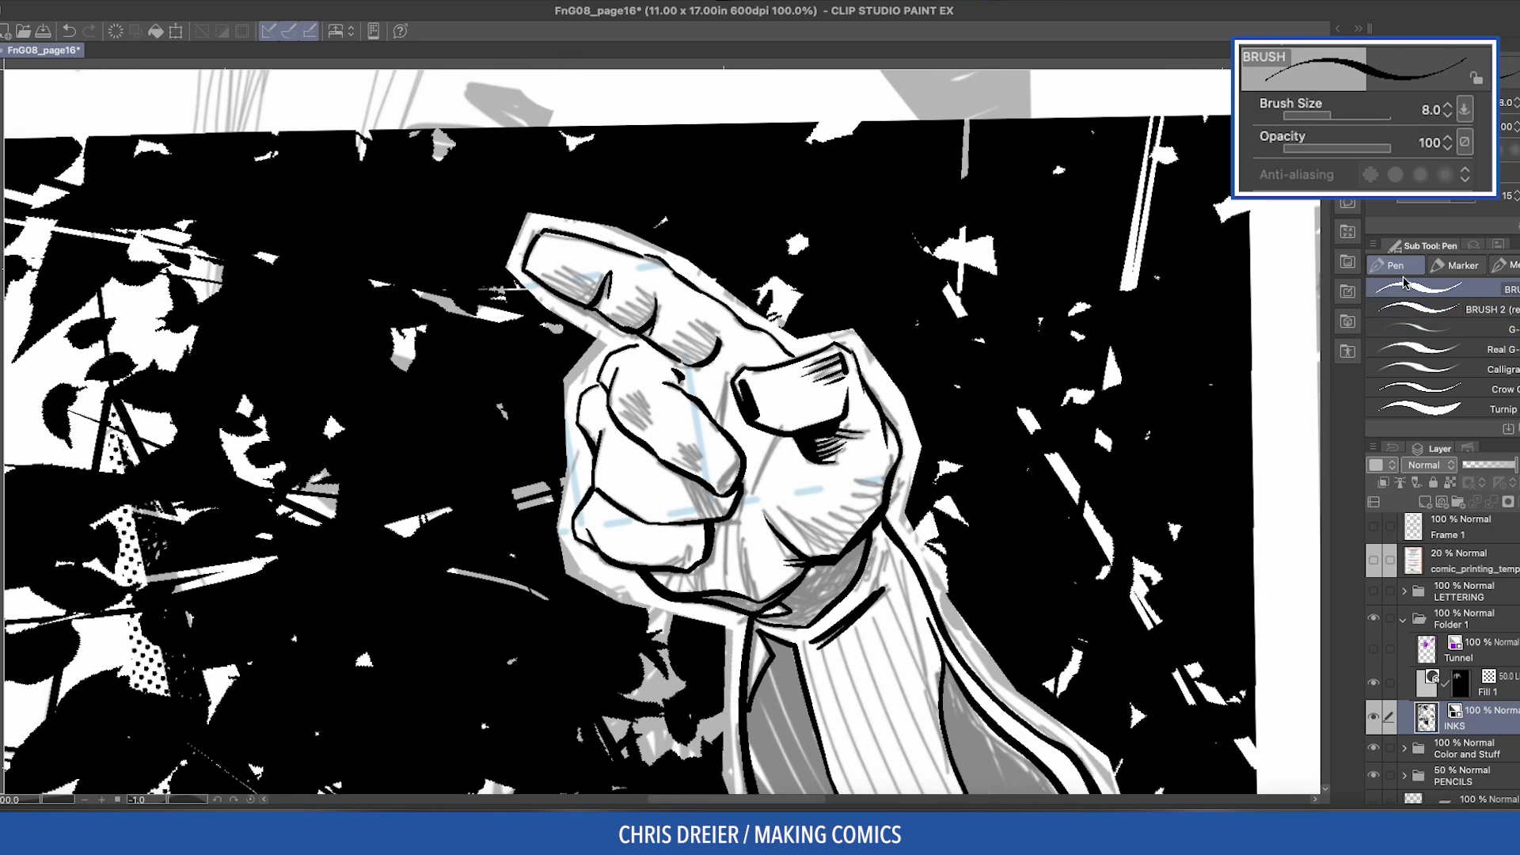
# Step: Hatch the palm and the shadows between the curled fingers using the G-pen
pyautogui.click(1417, 328)
pyautogui.moveTo(679, 375)
pyautogui.mouseDown()
pyautogui.moveTo(718, 395)
pyautogui.moveTo(766, 483)
pyautogui.mouseUp()
pyautogui.moveTo(780, 421); pyautogui.dragTo(764, 484)
pyautogui.moveTo(749, 569)
pyautogui.mouseDown()
pyautogui.moveTo(745, 511)
pyautogui.moveTo(722, 551)
pyautogui.moveTo(760, 554)
pyautogui.moveTo(751, 479)
pyautogui.mouseUp()
pyautogui.moveTo(760, 499)
pyautogui.mouseDown()
pyautogui.moveTo(815, 412)
pyautogui.moveTo(754, 188)
pyautogui.moveTo(758, 289)
pyautogui.moveTo(792, 284)
pyautogui.mouseUp()
pyautogui.press(']')
pyautogui.moveTo(744, 336)
pyautogui.mouseDown()
pyautogui.moveTo(673, 330)
pyautogui.moveTo(684, 388)
pyautogui.moveTo(586, 412)
pyautogui.moveTo(539, 491)
pyautogui.moveTo(484, 524)
pyautogui.mouseUp()
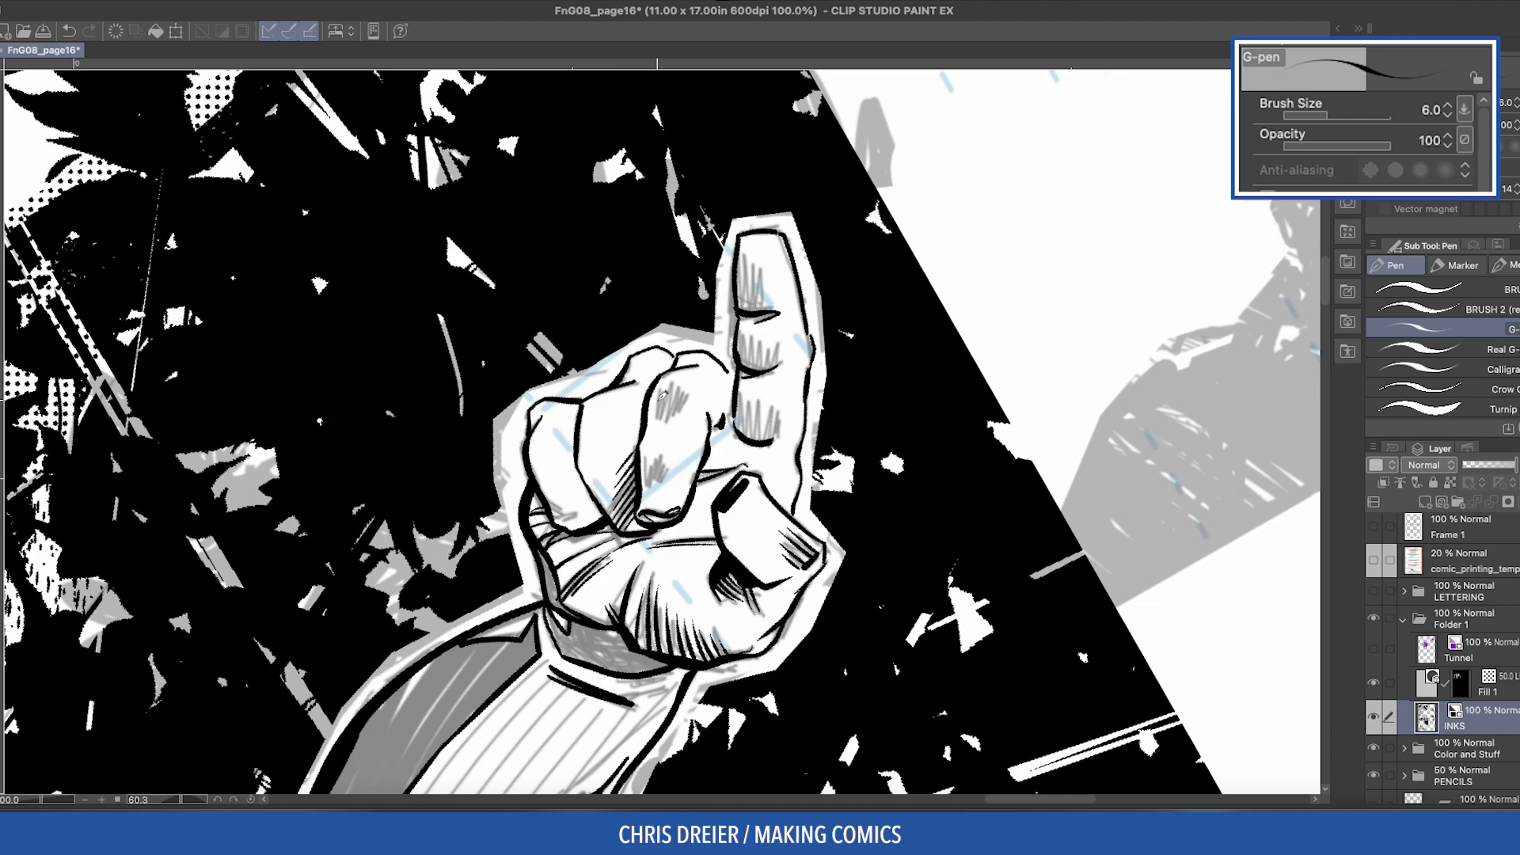
# Step: Hatch the shadows on the index finger's segments and the curled fingers with the size 6 G-pen
pyautogui.moveTo(673, 392); pyautogui.dragTo(662, 419)
pyautogui.moveTo(681, 386); pyautogui.dragTo(650, 485)
pyautogui.moveTo(747, 244)
pyautogui.mouseDown()
pyautogui.moveTo(749, 309)
pyautogui.moveTo(769, 310)
pyautogui.mouseUp()
pyautogui.moveTo(748, 355); pyautogui.dragTo(750, 369)
pyautogui.moveTo(766, 334); pyautogui.dragTo(752, 440)
pyautogui.moveTo(766, 399); pyautogui.dragTo(763, 441)
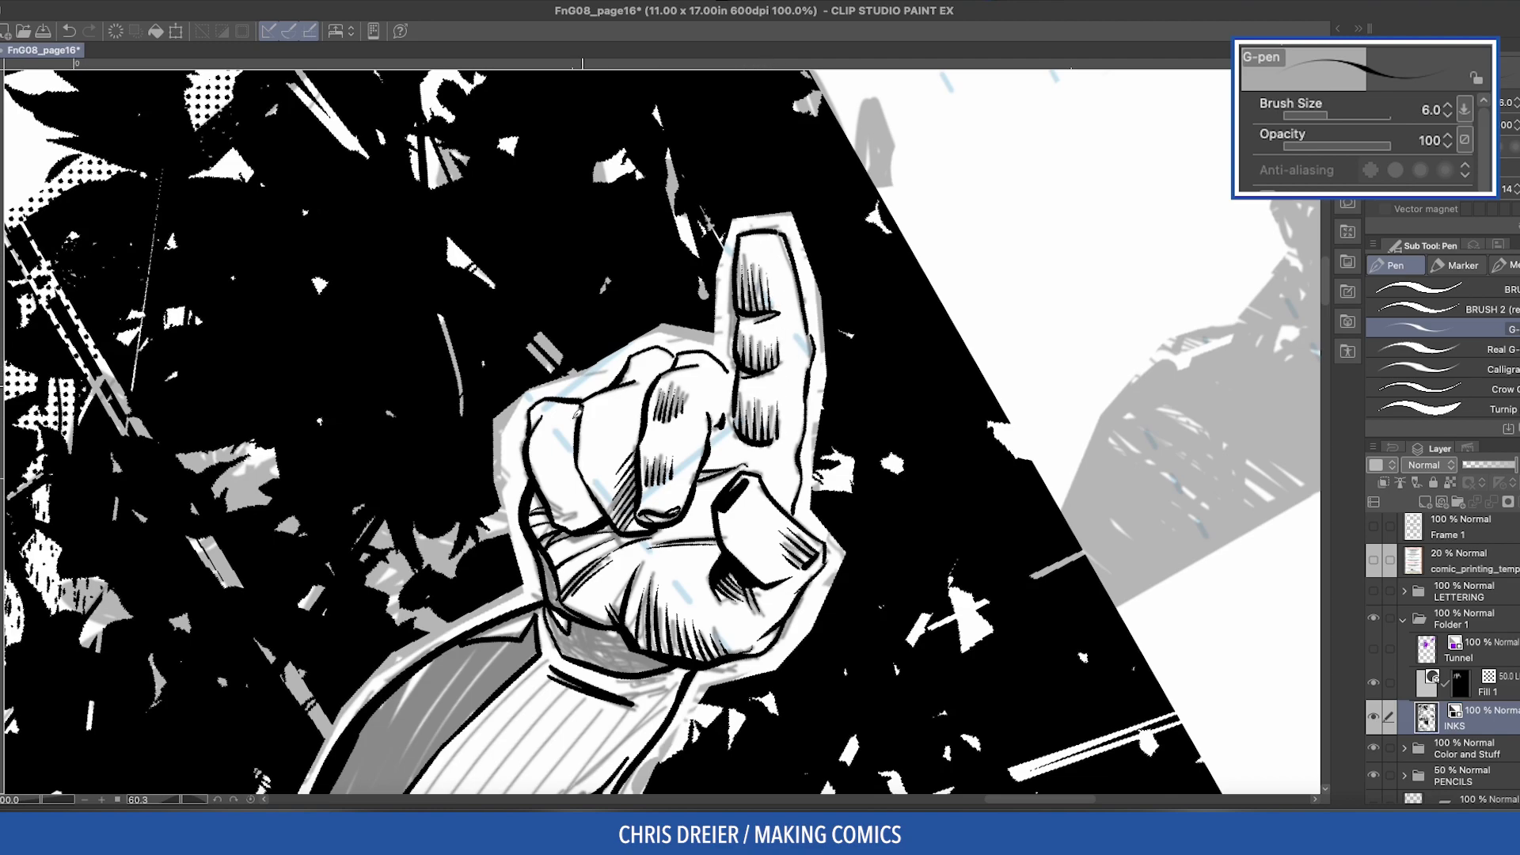
pyautogui.moveTo(573, 499)
pyautogui.mouseDown()
pyautogui.moveTo(564, 522)
pyautogui.moveTo(578, 511)
pyautogui.mouseUp()
# Step: Ink the edge of the gauntlet band around the wrist
pyautogui.hotkey('ctrl', 'shift', 'r')
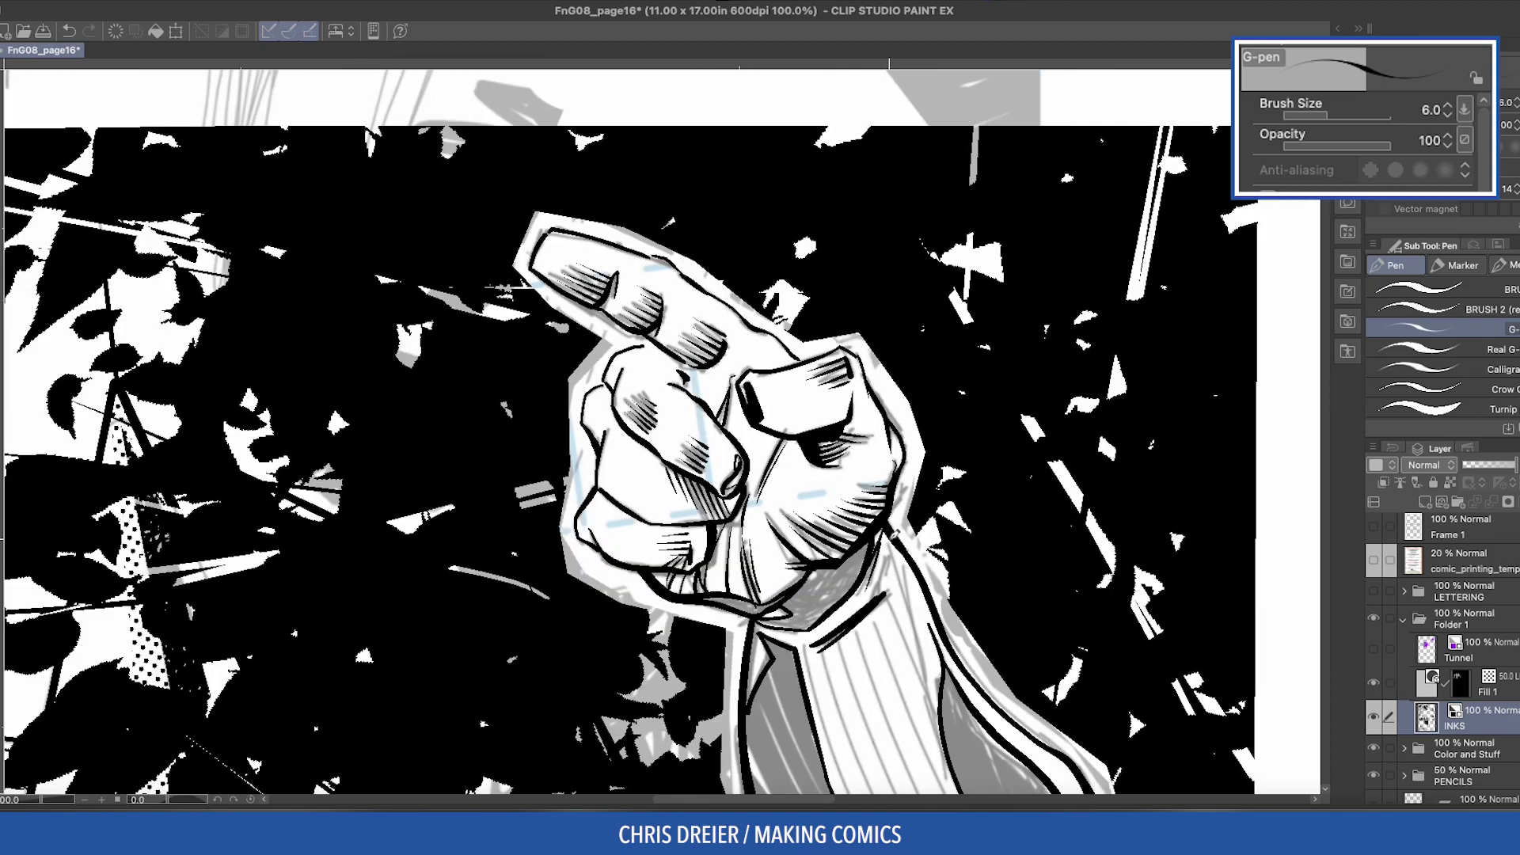
pyautogui.moveTo(886, 555); pyautogui.dragTo(905, 357)
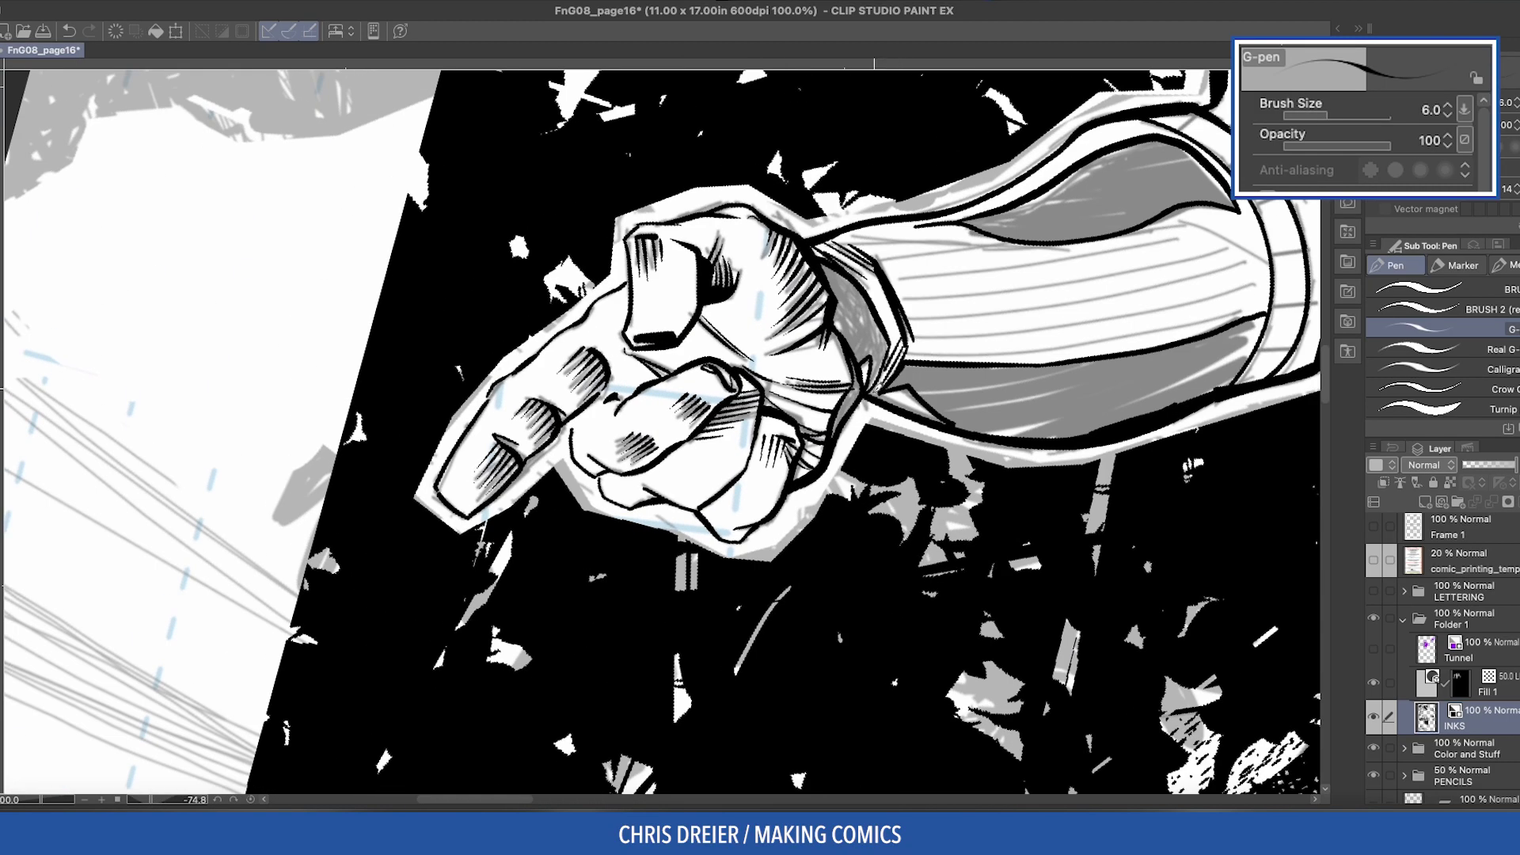
pyautogui.moveTo(478, 426); pyautogui.dragTo(462, 483)
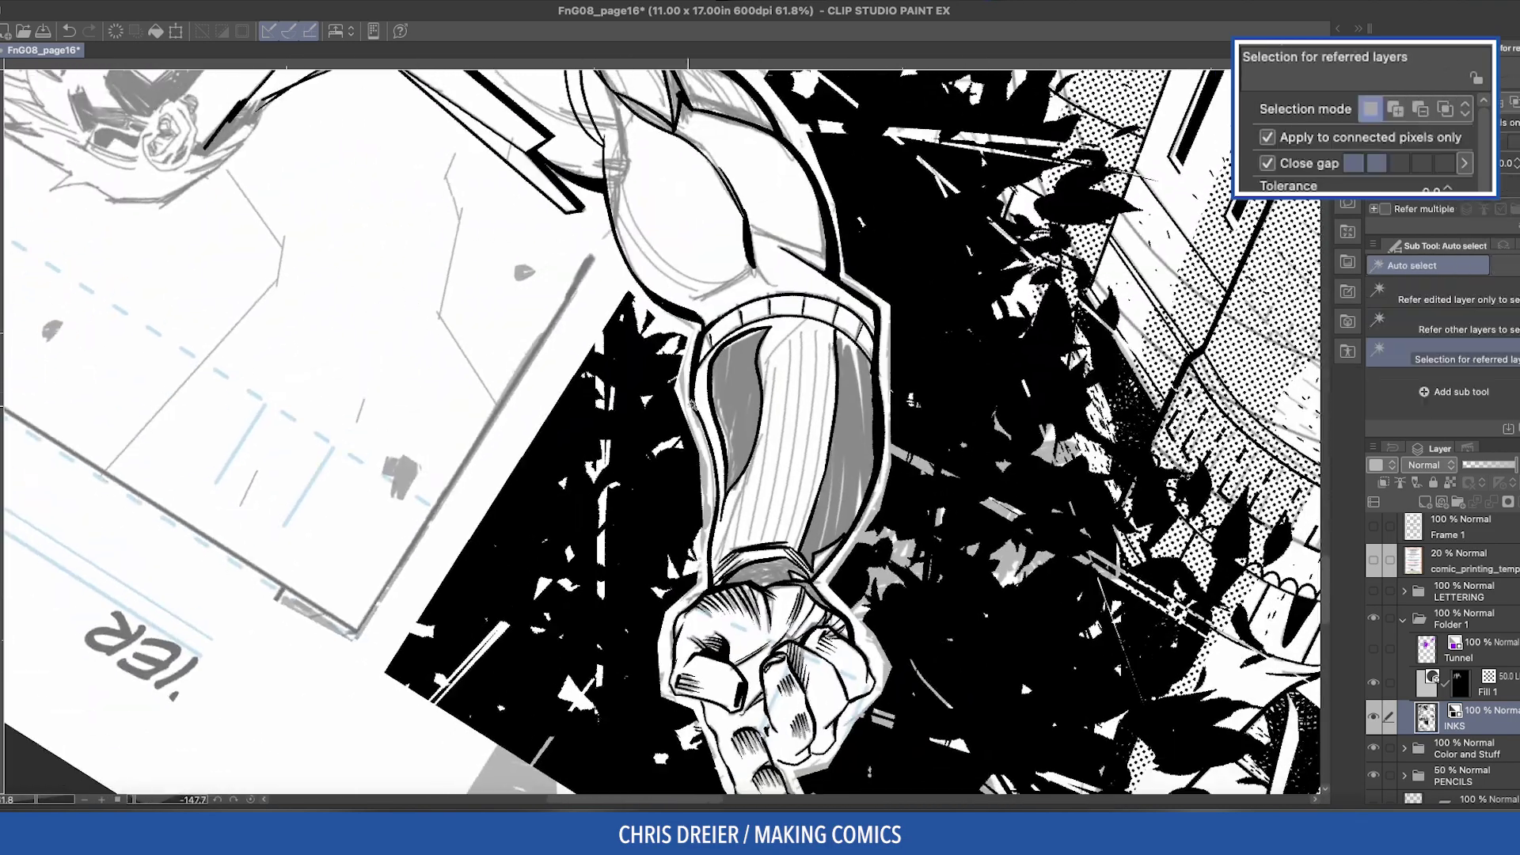
# Step: Select the gauntlet's ribbed panel, ink its lengthwise stripes with the size 5 G-pen, and deselect
pyautogui.click(760, 475)
pyautogui.moveTo(619, 404); pyautogui.dragTo(560, 157)
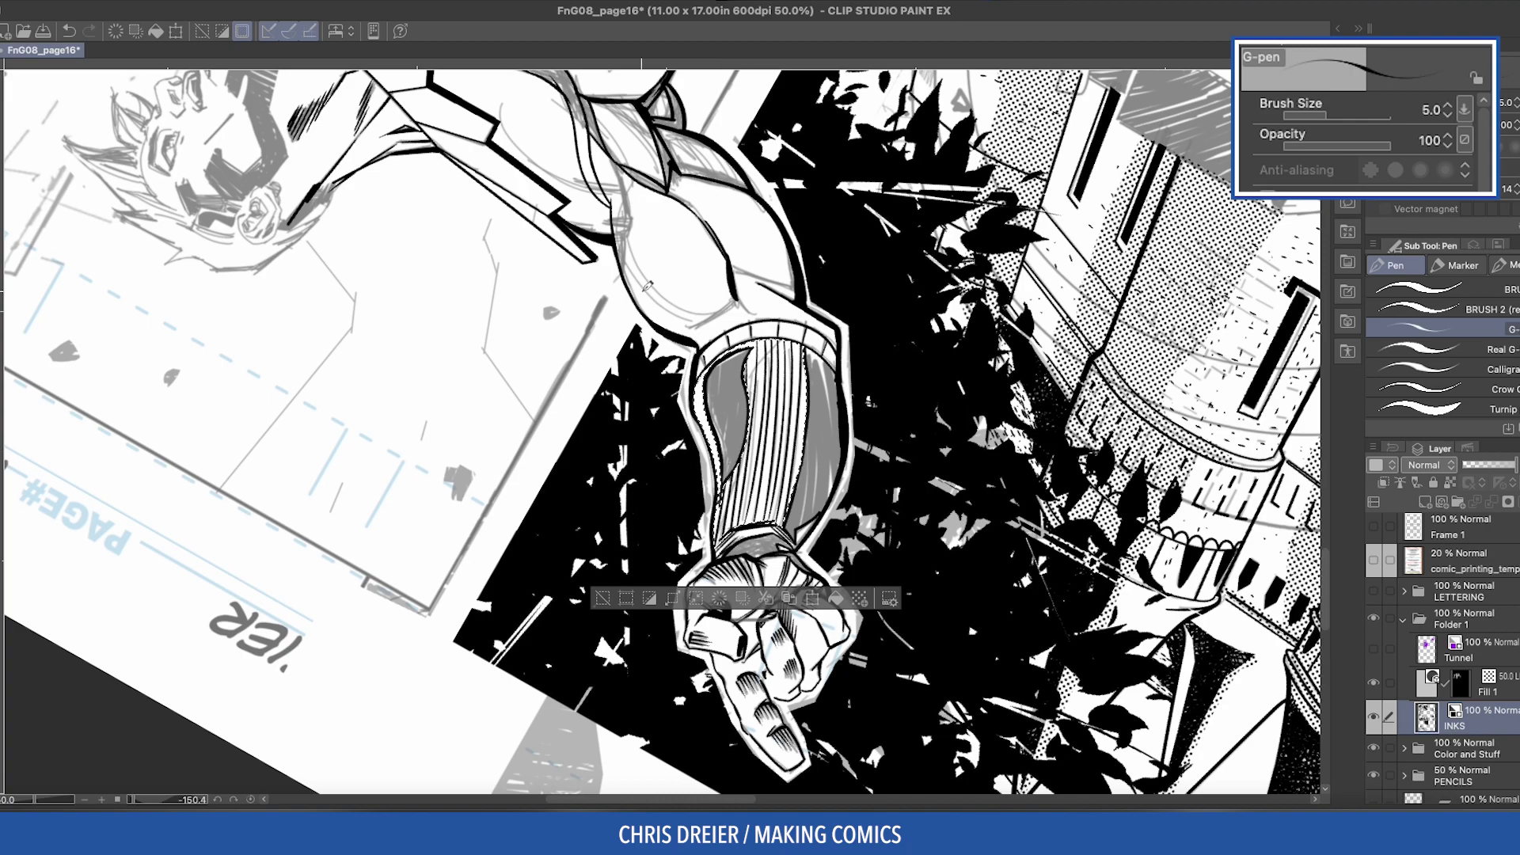
pyautogui.hotkey('ctrl', '@')
pyautogui.moveTo(710, 493); pyautogui.dragTo(741, 497)
pyautogui.hotkey('ctrl', 'd')
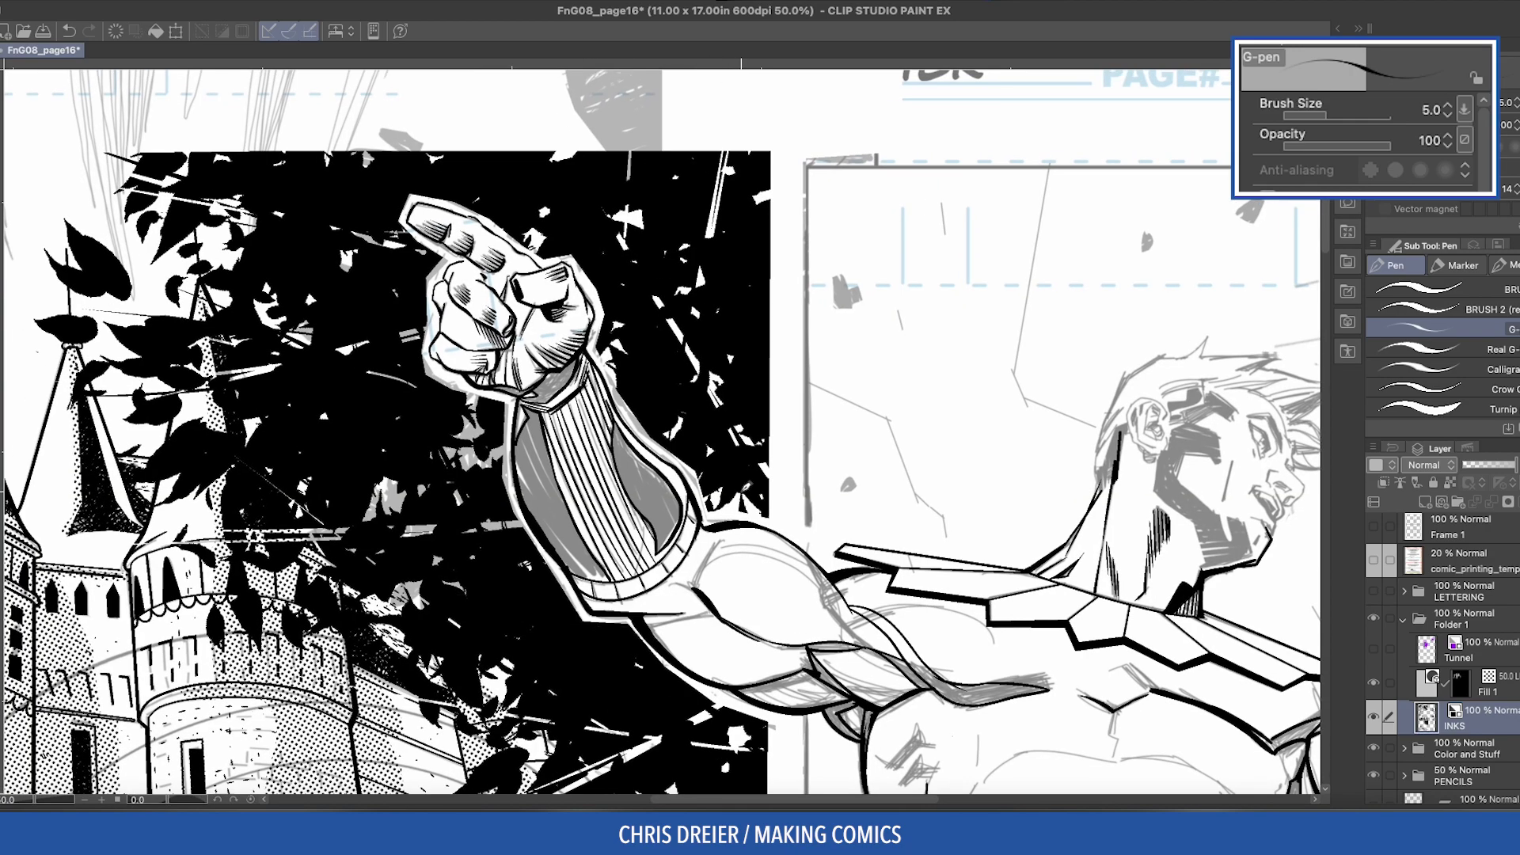
# Step: Fill the gauntlet's side shadows and the outlined shoulder and chest shadow shapes with black
pyautogui.press('g')
pyautogui.click(546, 475)
pyautogui.click(634, 475)
pyautogui.moveTo(633, 475); pyautogui.dragTo(388, 269)
pyautogui.click(666, 416)
pyautogui.click(610, 410)
pyautogui.click(600, 437)
pyautogui.click(638, 477)
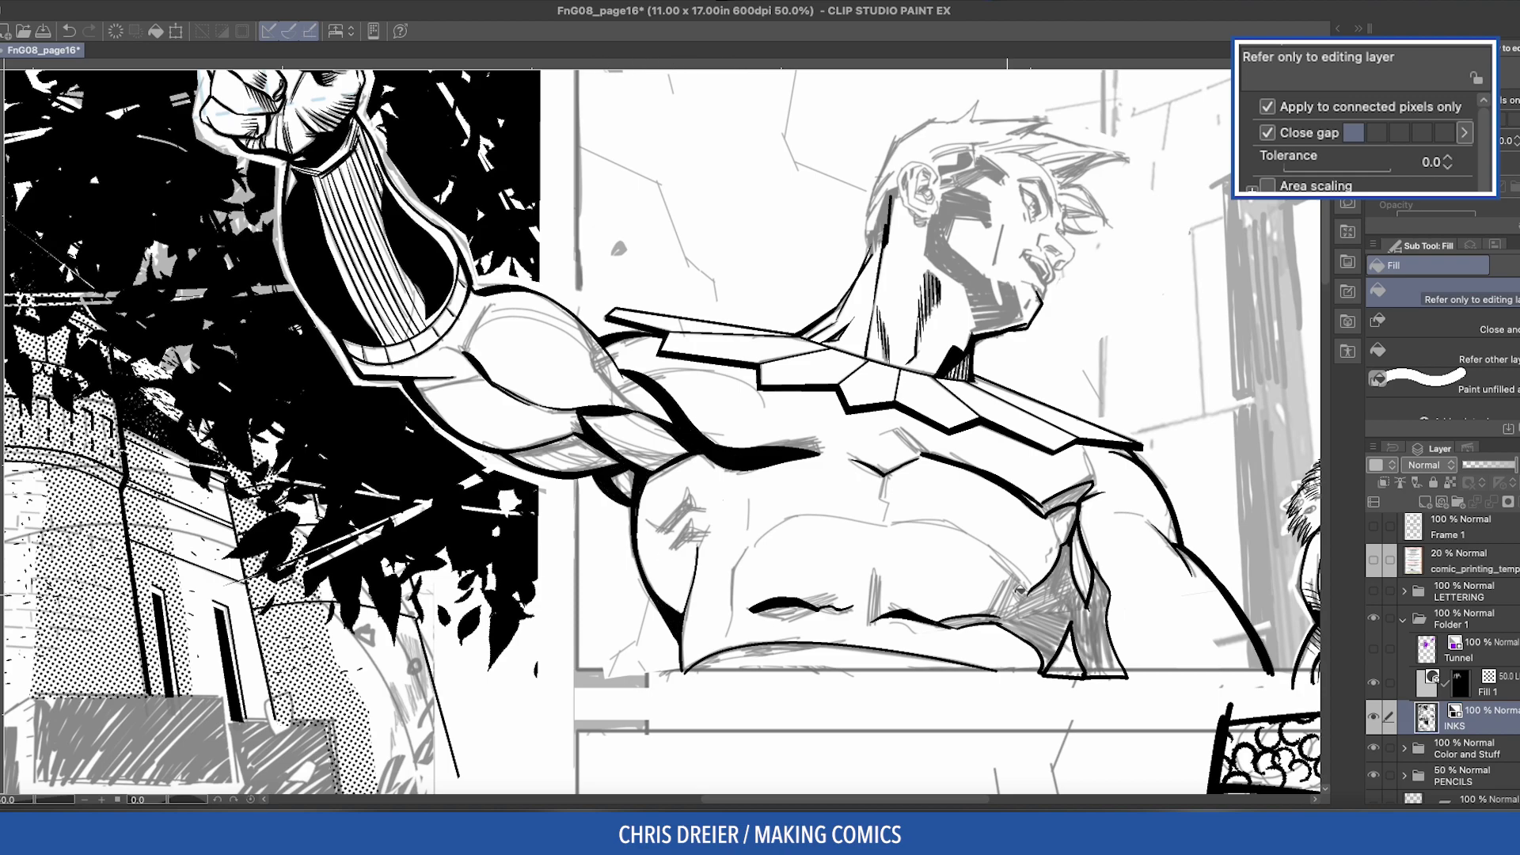
# Step: Fill the shadow shape at the pectoral's armpit crease with black and toggle the pencils layer's visibility off and on
pyautogui.click(1074, 497)
pyautogui.click(1373, 775)
pyautogui.click(1373, 775)
# Step: Hatch the muscle creases on the raised forearm just above the gauntlet with the size 5 G-pen
pyautogui.press('p')
pyautogui.scroll(5, 624, 242)
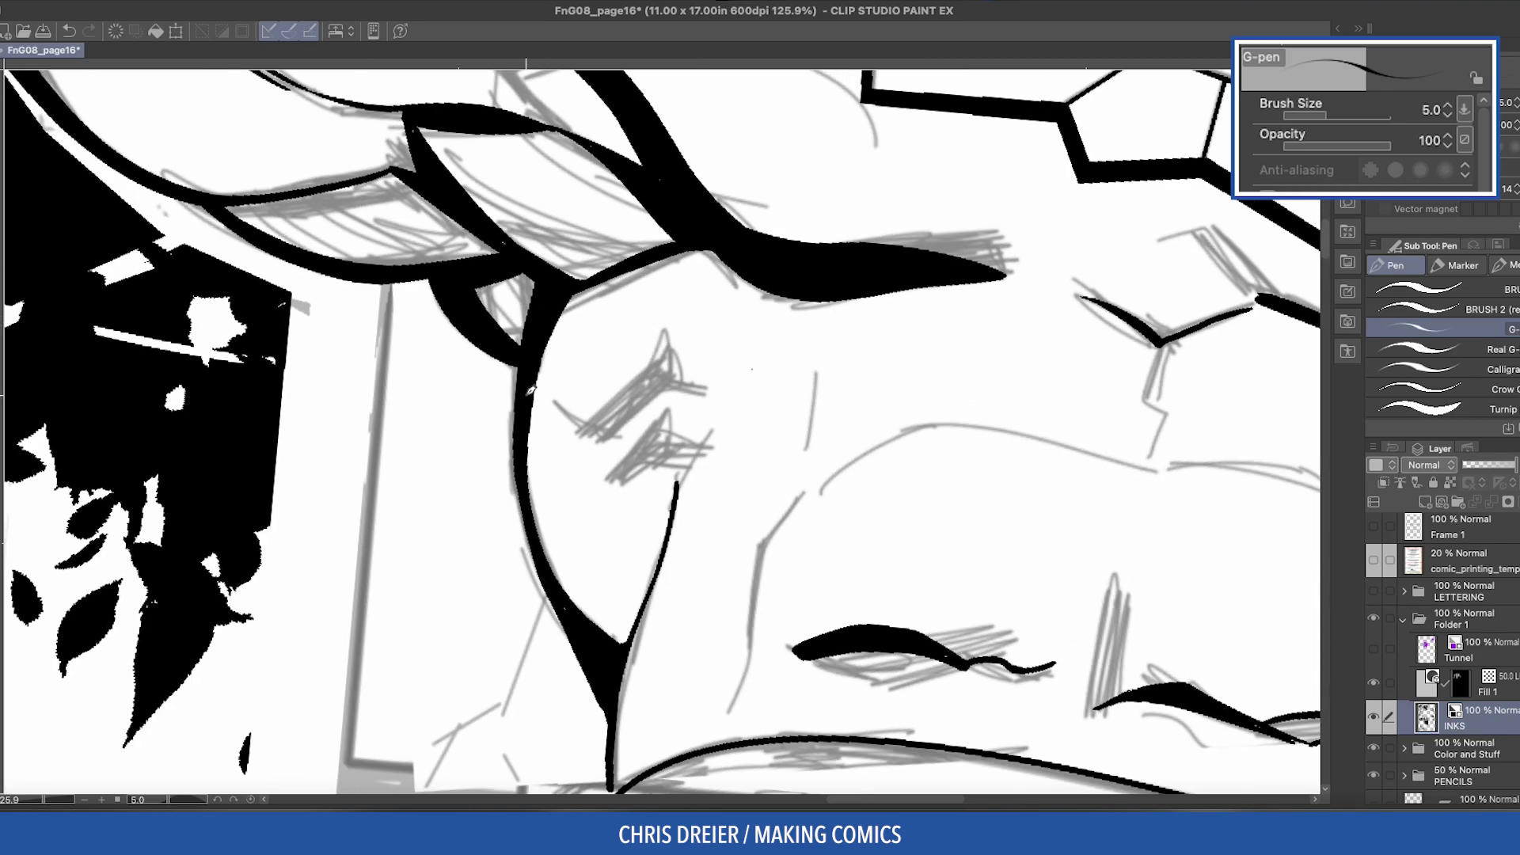
pyautogui.moveTo(462, 247)
pyautogui.mouseDown()
pyautogui.moveTo(411, 171)
pyautogui.moveTo(554, 262)
pyautogui.moveTo(587, 304)
pyautogui.moveTo(554, 527)
pyautogui.moveTo(565, 385)
pyautogui.moveTo(693, 118)
pyautogui.mouseUp()
pyautogui.moveTo(722, 269)
pyautogui.mouseDown()
pyautogui.moveTo(733, 395)
pyautogui.moveTo(712, 439)
pyautogui.mouseUp()
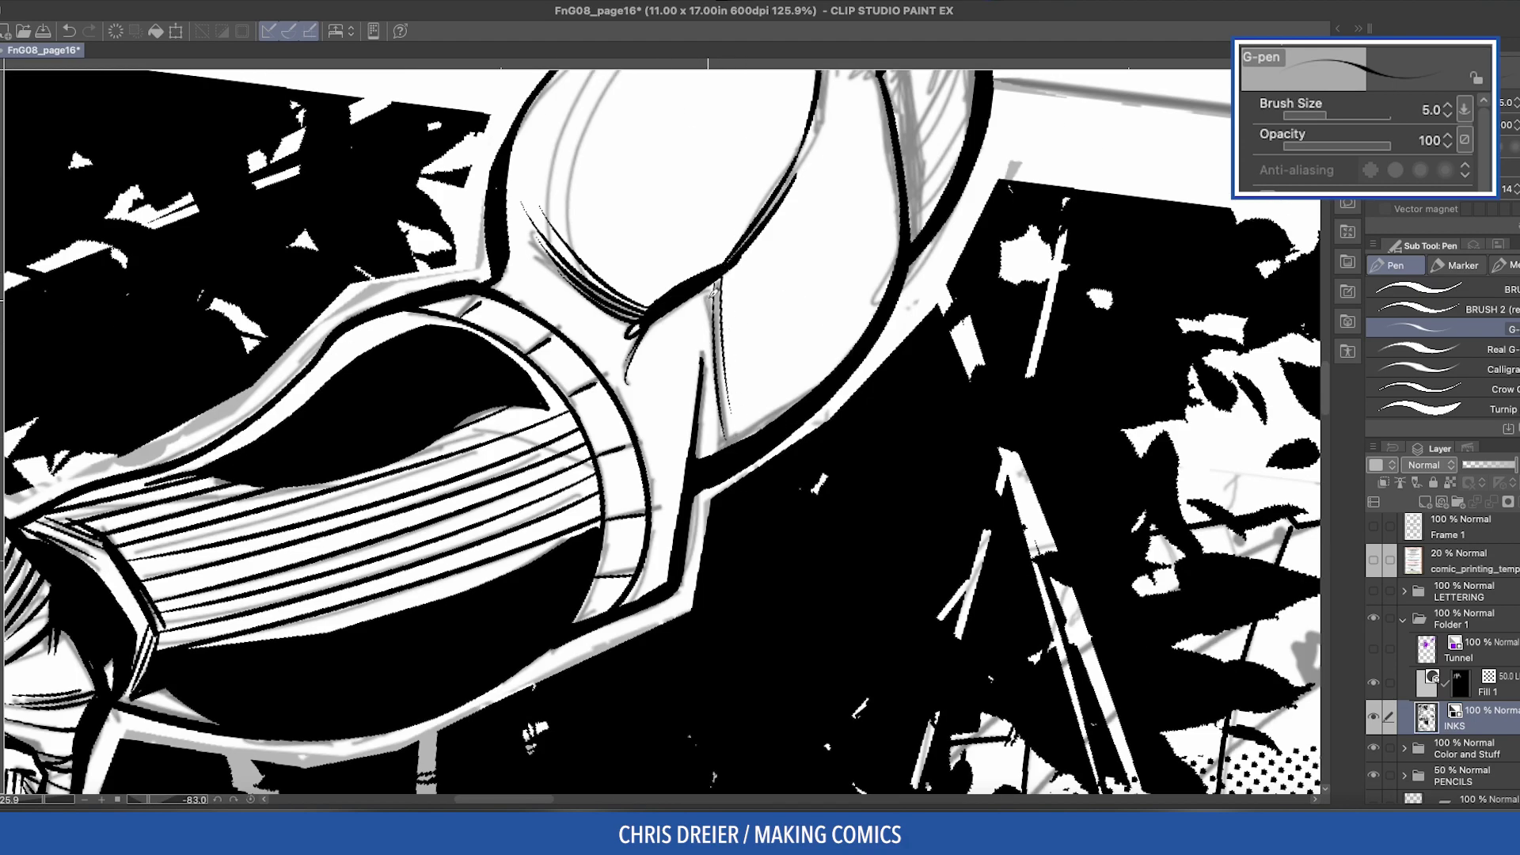
pyautogui.moveTo(716, 297); pyautogui.dragTo(709, 372)
pyautogui.moveTo(808, 275); pyautogui.dragTo(712, 600)
pyautogui.moveTo(780, 392)
pyautogui.mouseDown()
pyautogui.moveTo(812, 569)
pyautogui.moveTo(776, 291)
pyautogui.mouseUp()
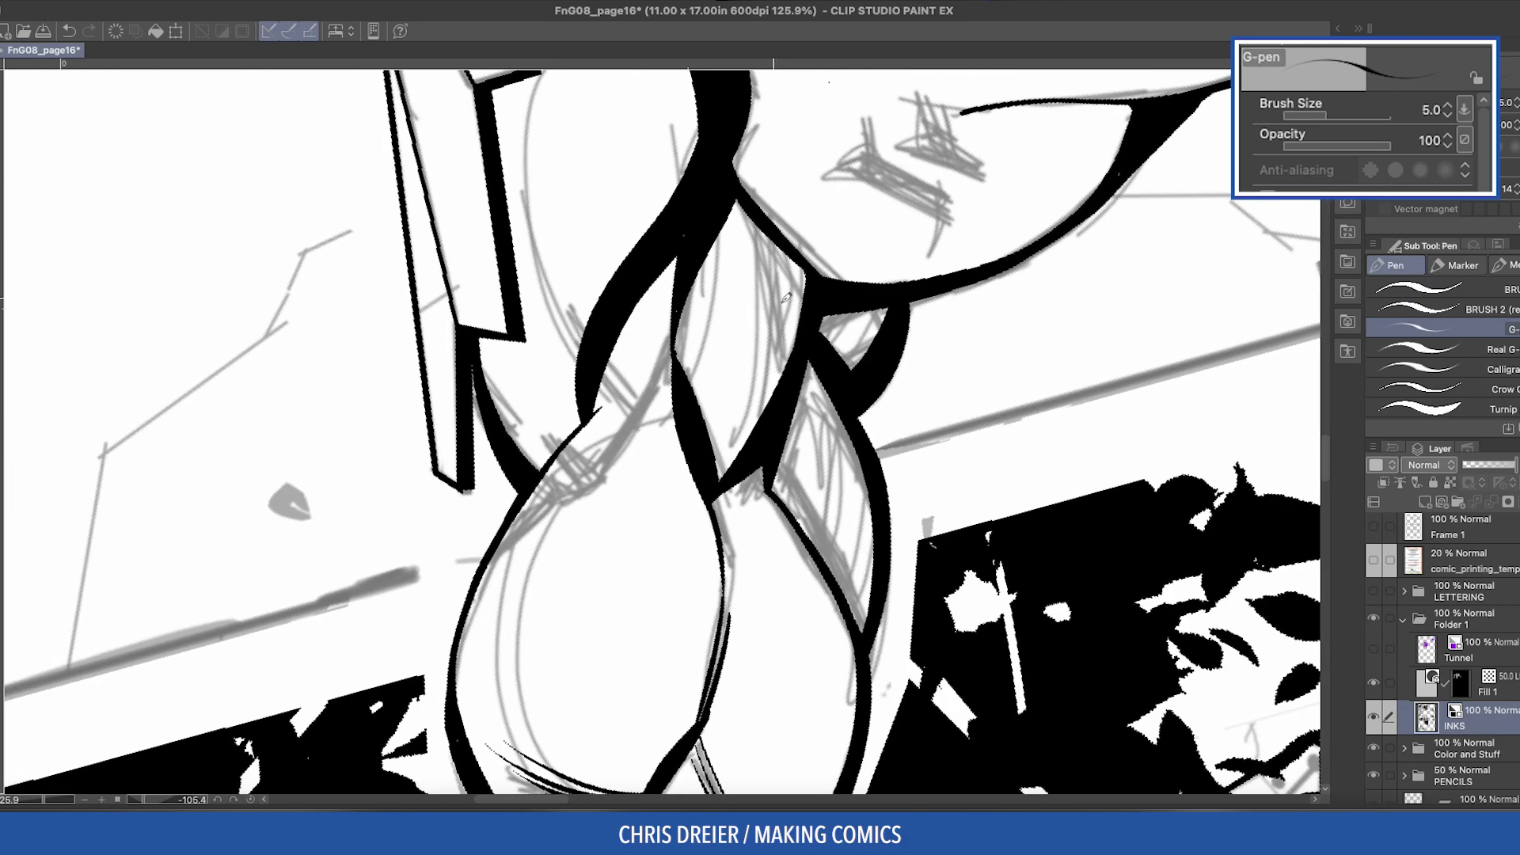
# Step: Hatch the small triangular shadow behind the raised arm and the long shadow shape along its inner muscle
pyautogui.moveTo(863, 313); pyautogui.dragTo(845, 366)
pyautogui.moveTo(874, 311); pyautogui.dragTo(855, 362)
pyautogui.moveTo(887, 309); pyautogui.dragTo(865, 357)
pyautogui.moveTo(738, 194); pyautogui.dragTo(721, 427)
pyautogui.moveTo(746, 205)
pyautogui.mouseDown()
pyautogui.moveTo(718, 475)
pyautogui.moveTo(735, 460)
pyautogui.mouseUp()
pyautogui.moveTo(784, 258); pyautogui.dragTo(752, 435)
pyautogui.moveTo(792, 285); pyautogui.dragTo(774, 392)
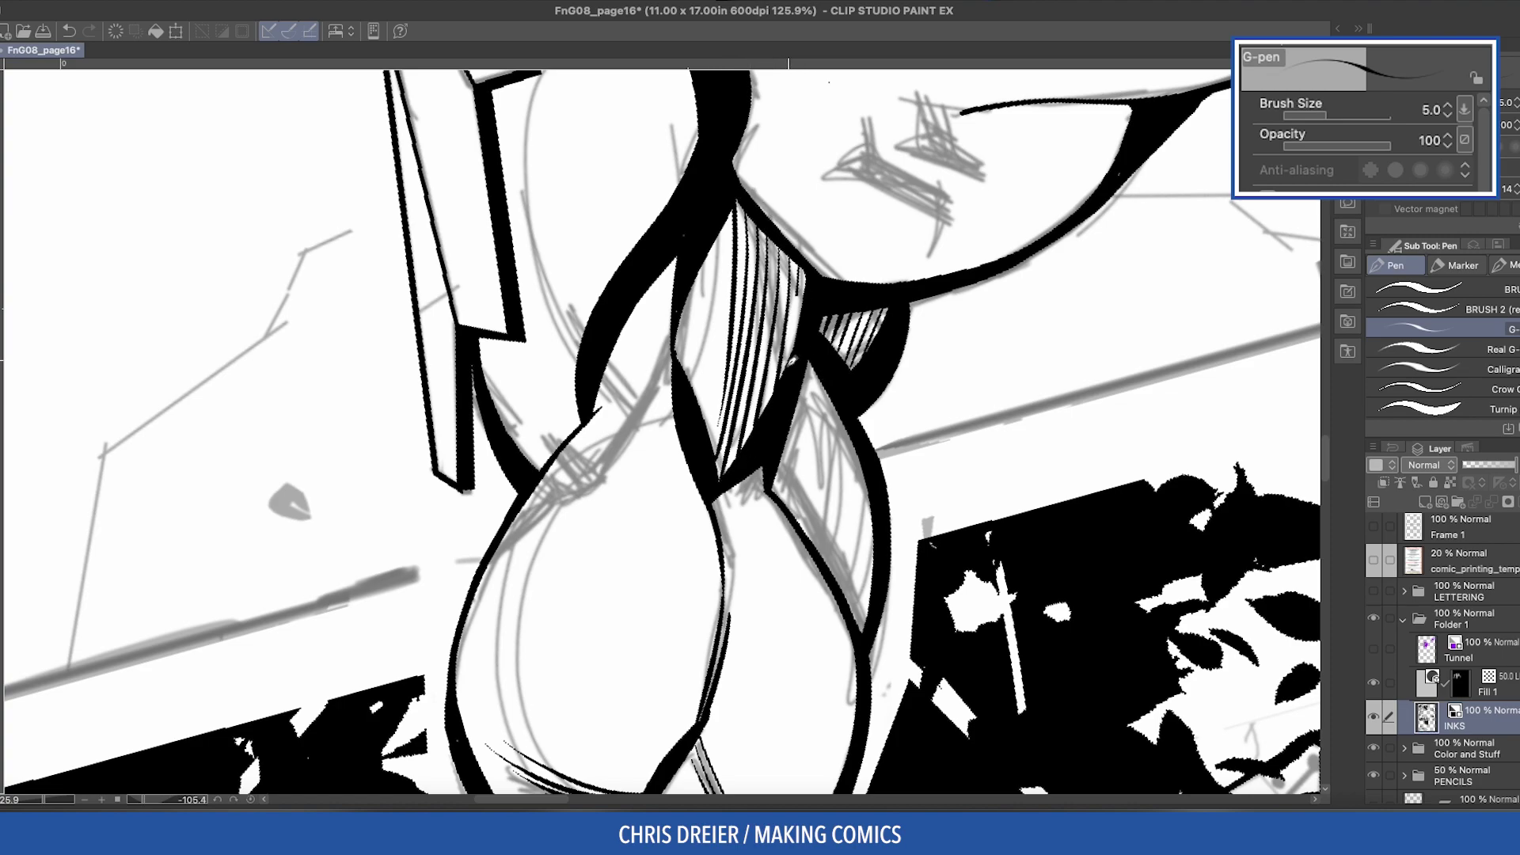
# Step: Hatch the curved contours of the raised arm's rounded muscle and add short shading lines near the gauntlet
pyautogui.moveTo(658, 336); pyautogui.dragTo(669, 387)
pyautogui.moveTo(660, 340)
pyautogui.mouseDown()
pyautogui.moveTo(614, 463)
pyautogui.moveTo(675, 392)
pyautogui.mouseUp()
pyautogui.moveTo(607, 485)
pyautogui.mouseDown()
pyautogui.moveTo(661, 337)
pyautogui.moveTo(588, 496)
pyautogui.mouseUp()
pyautogui.scroll(3, 594, 443)
pyautogui.moveTo(622, 361); pyautogui.dragTo(570, 531)
pyautogui.moveTo(594, 396); pyautogui.dragTo(556, 574)
pyautogui.moveTo(564, 461); pyautogui.dragTo(534, 584)
pyautogui.scroll(-3, 554, 554)
pyautogui.moveTo(691, 492); pyautogui.dragTo(677, 592)
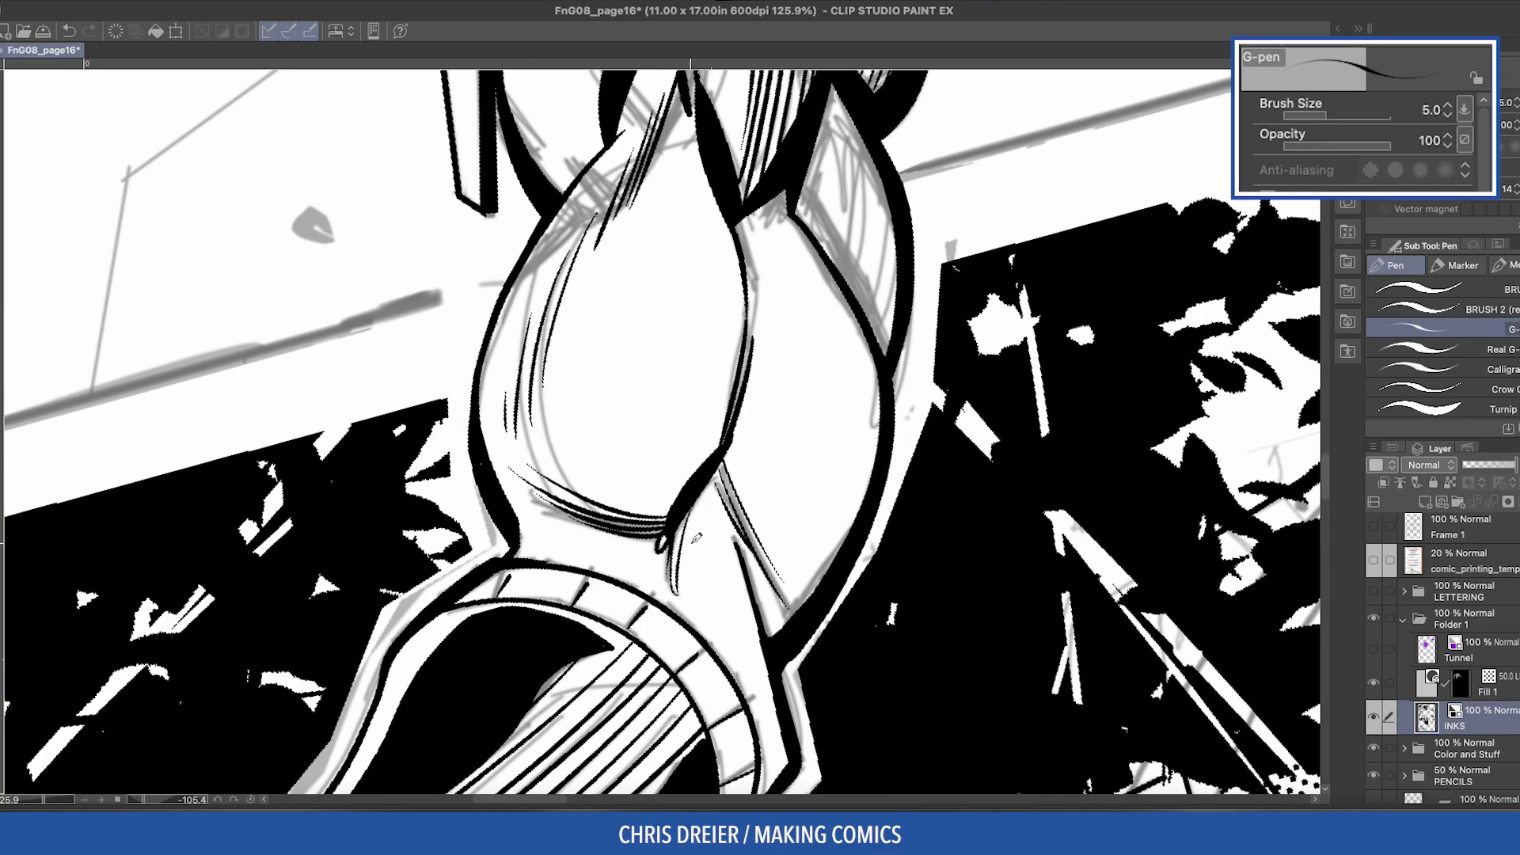
pyautogui.moveTo(693, 542); pyautogui.dragTo(686, 608)
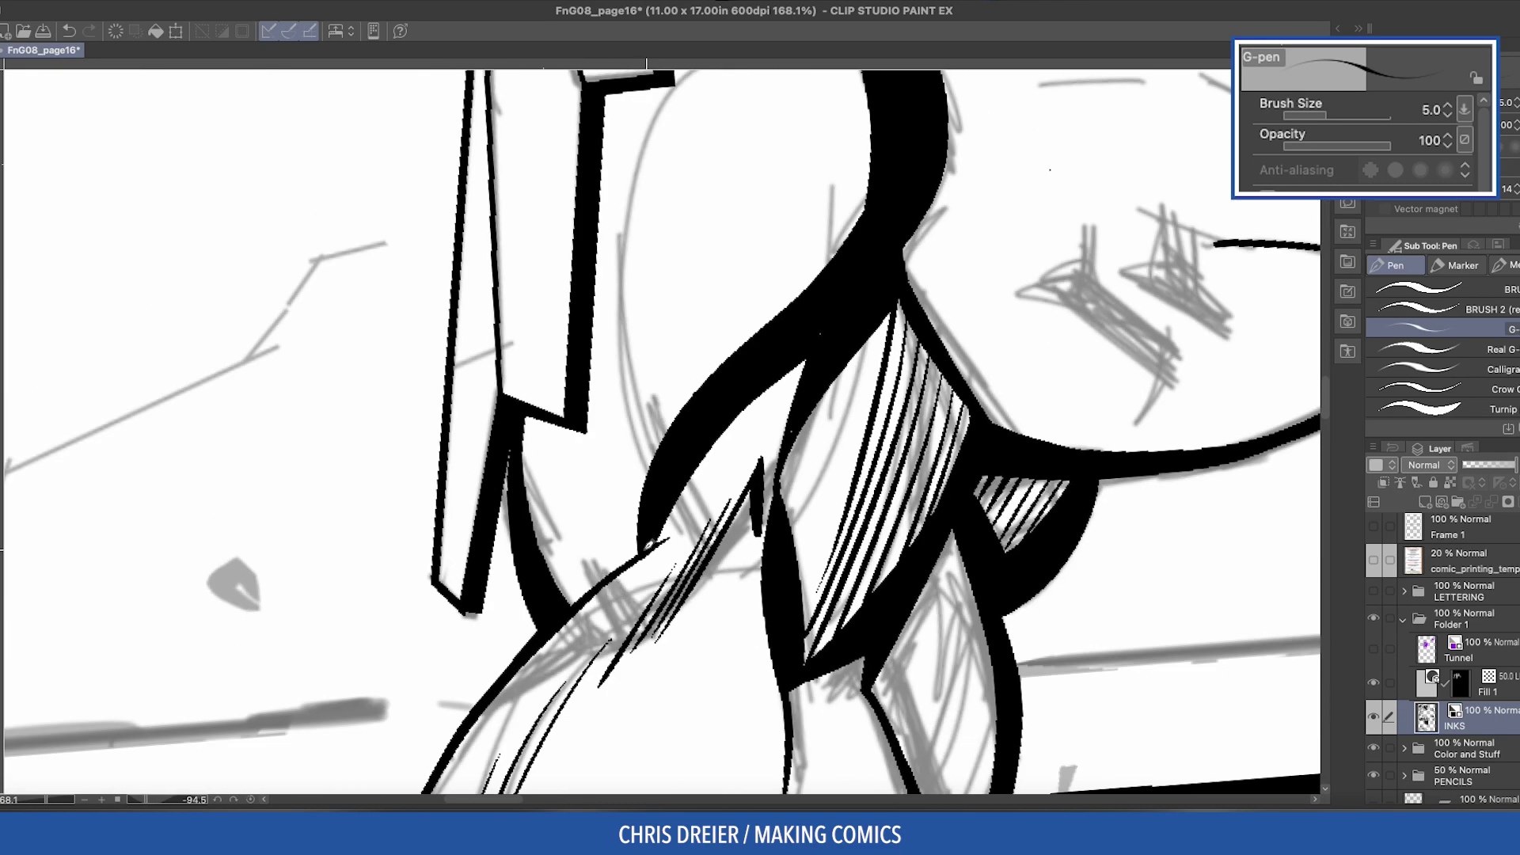
# Step: Ink a short tapered line at the raised arm's shoulder crease below the collar plates
pyautogui.moveTo(591, 474); pyautogui.dragTo(638, 546)
pyautogui.moveTo(614, 508)
pyautogui.mouseDown()
pyautogui.moveTo(599, 496)
pyautogui.moveTo(644, 523)
pyautogui.mouseUp()
pyautogui.hotkey('ctrl', 'z')
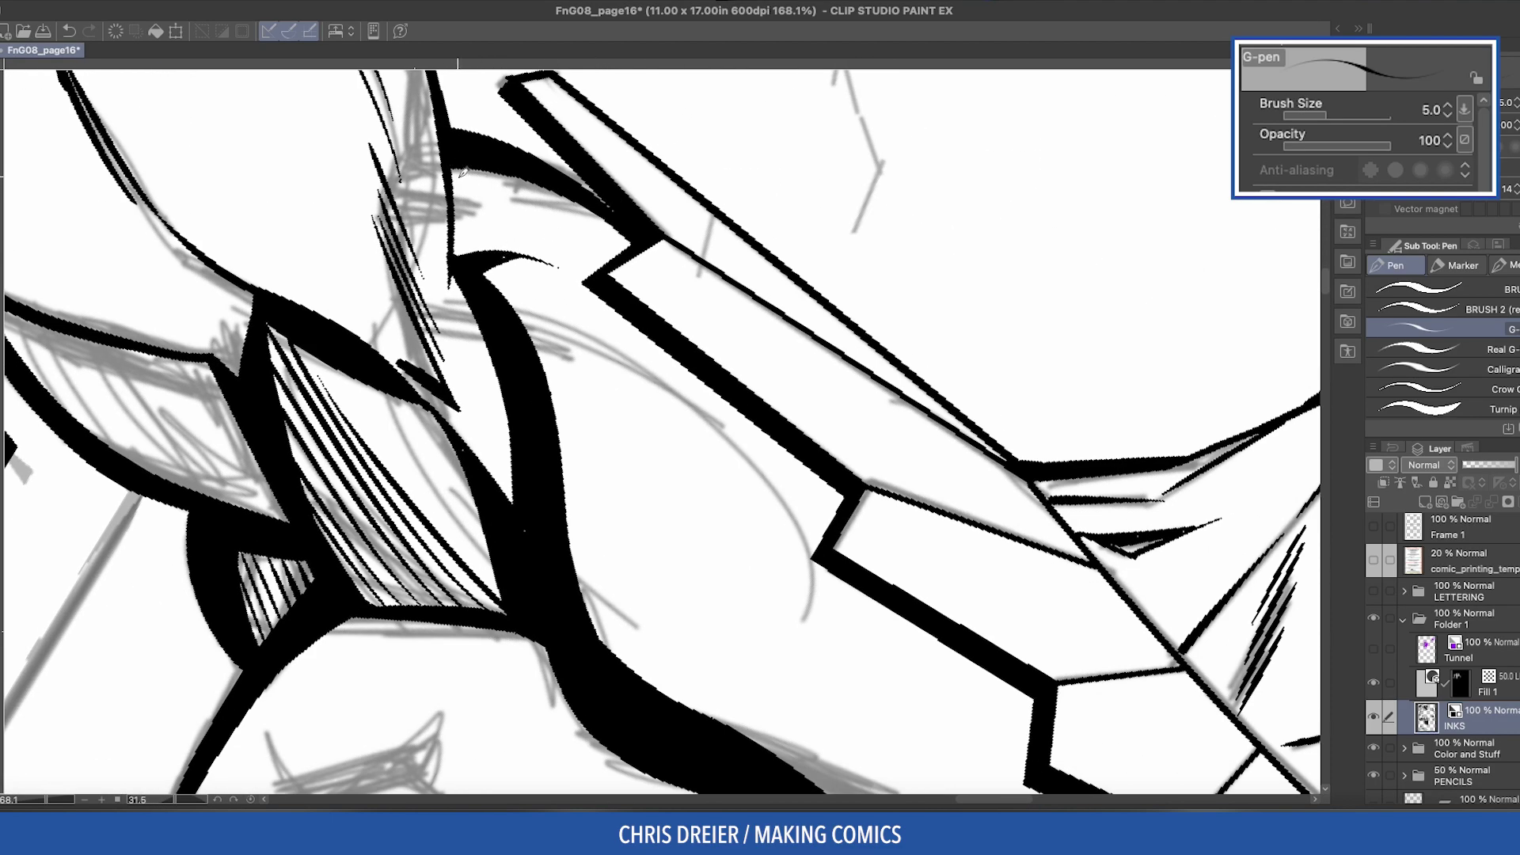
pyautogui.moveTo(615, 489); pyautogui.dragTo(664, 618)
# Step: Enlarge the G-pen and feather the end of the black shoulder shadow across the chest with spiky strokes
pyautogui.press(']')
pyautogui.press(']')
pyautogui.press(']')
pyautogui.press(']')
pyautogui.moveTo(816, 396)
pyautogui.mouseDown()
pyautogui.moveTo(871, 307)
pyautogui.moveTo(858, 316)
pyautogui.mouseUp()
pyautogui.moveTo(791, 428); pyautogui.dragTo(841, 307)
pyautogui.moveTo(780, 455); pyautogui.dragTo(824, 287)
pyautogui.moveTo(709, 566); pyautogui.dragTo(788, 340)
pyautogui.moveTo(744, 486); pyautogui.dragTo(766, 433)
pyautogui.moveTo(633, 475)
pyautogui.mouseDown()
pyautogui.moveTo(695, 566)
pyautogui.moveTo(760, 554)
pyautogui.mouseUp()
pyautogui.moveTo(737, 574); pyautogui.dragTo(816, 400)
pyautogui.moveTo(752, 618); pyautogui.dragTo(741, 582)
pyautogui.moveTo(712, 555)
pyautogui.mouseDown()
pyautogui.moveTo(776, 602)
pyautogui.moveTo(800, 499)
pyautogui.mouseUp()
# Step: Set the G-pen to size 6 and ink the breastbone crease where the pectorals meet
pyautogui.press('[')
pyautogui.press('[')
pyautogui.press('[')
pyautogui.moveTo(827, 634)
pyautogui.mouseDown()
pyautogui.moveTo(579, 529)
pyautogui.moveTo(432, 685)
pyautogui.mouseUp()
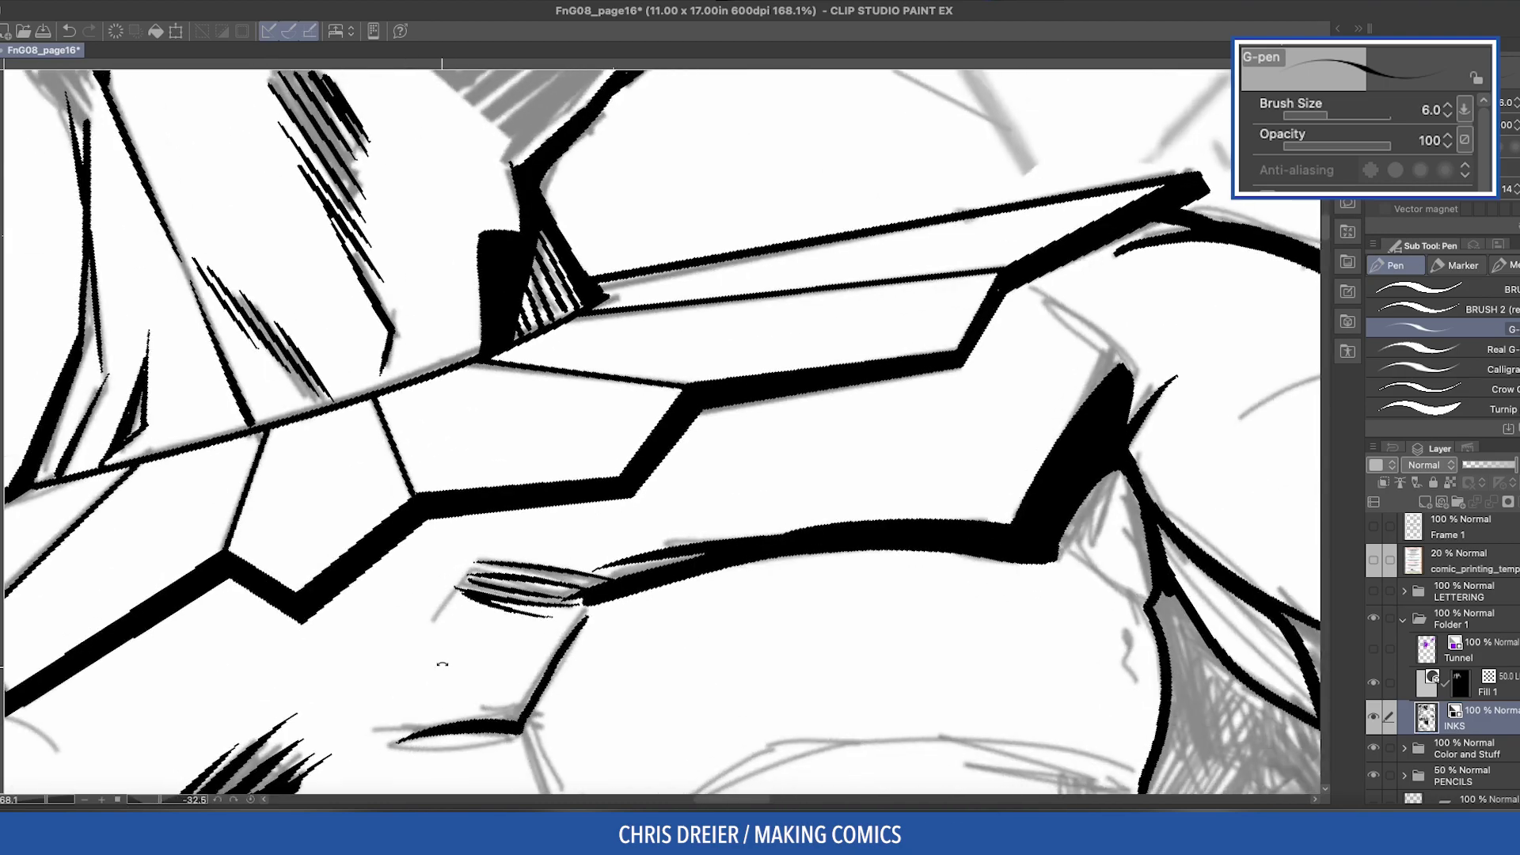
pyautogui.moveTo(366, 528)
pyautogui.mouseDown()
pyautogui.moveTo(614, 515)
pyautogui.moveTo(638, 596)
pyautogui.mouseUp()
pyautogui.moveTo(634, 595)
pyautogui.mouseDown()
pyautogui.moveTo(683, 584)
pyautogui.moveTo(688, 638)
pyautogui.mouseUp()
pyautogui.moveTo(653, 494); pyautogui.dragTo(622, 578)
pyautogui.moveTo(231, 451)
pyautogui.mouseDown()
pyautogui.moveTo(458, 723)
pyautogui.moveTo(598, 570)
pyautogui.moveTo(681, 341)
pyautogui.mouseUp()
# Step: Outline and hatch the armpit shadow with the size 4 G-pen and fill it with black
pyautogui.scroll(-5, 597, 570)
pyautogui.scroll(5, 598, 570)
pyautogui.press('[')
pyautogui.press('[')
pyautogui.moveTo(705, 515); pyautogui.dragTo(682, 345)
pyautogui.moveTo(683, 572)
pyautogui.mouseDown()
pyautogui.moveTo(671, 356)
pyautogui.moveTo(658, 388)
pyautogui.mouseUp()
pyautogui.moveTo(673, 554)
pyautogui.mouseDown()
pyautogui.moveTo(673, 238)
pyautogui.moveTo(930, 459)
pyautogui.mouseUp()
pyautogui.moveTo(744, 414)
pyautogui.mouseDown()
pyautogui.moveTo(677, 324)
pyautogui.moveTo(716, 457)
pyautogui.mouseUp()
pyautogui.moveTo(599, 480); pyautogui.dragTo(707, 406)
pyautogui.hotkey('ctrl', 'z')
pyautogui.moveTo(599, 480)
pyautogui.mouseDown()
pyautogui.moveTo(646, 459)
pyautogui.moveTo(706, 402)
pyautogui.mouseUp()
pyautogui.press('g')
pyautogui.click(777, 554)
pyautogui.press('p')
# Step: Hatch a feathered edge along the rib shadow on the abdomen with the size 5 G-pen
pyautogui.moveTo(777, 553); pyautogui.dragTo(727, 388)
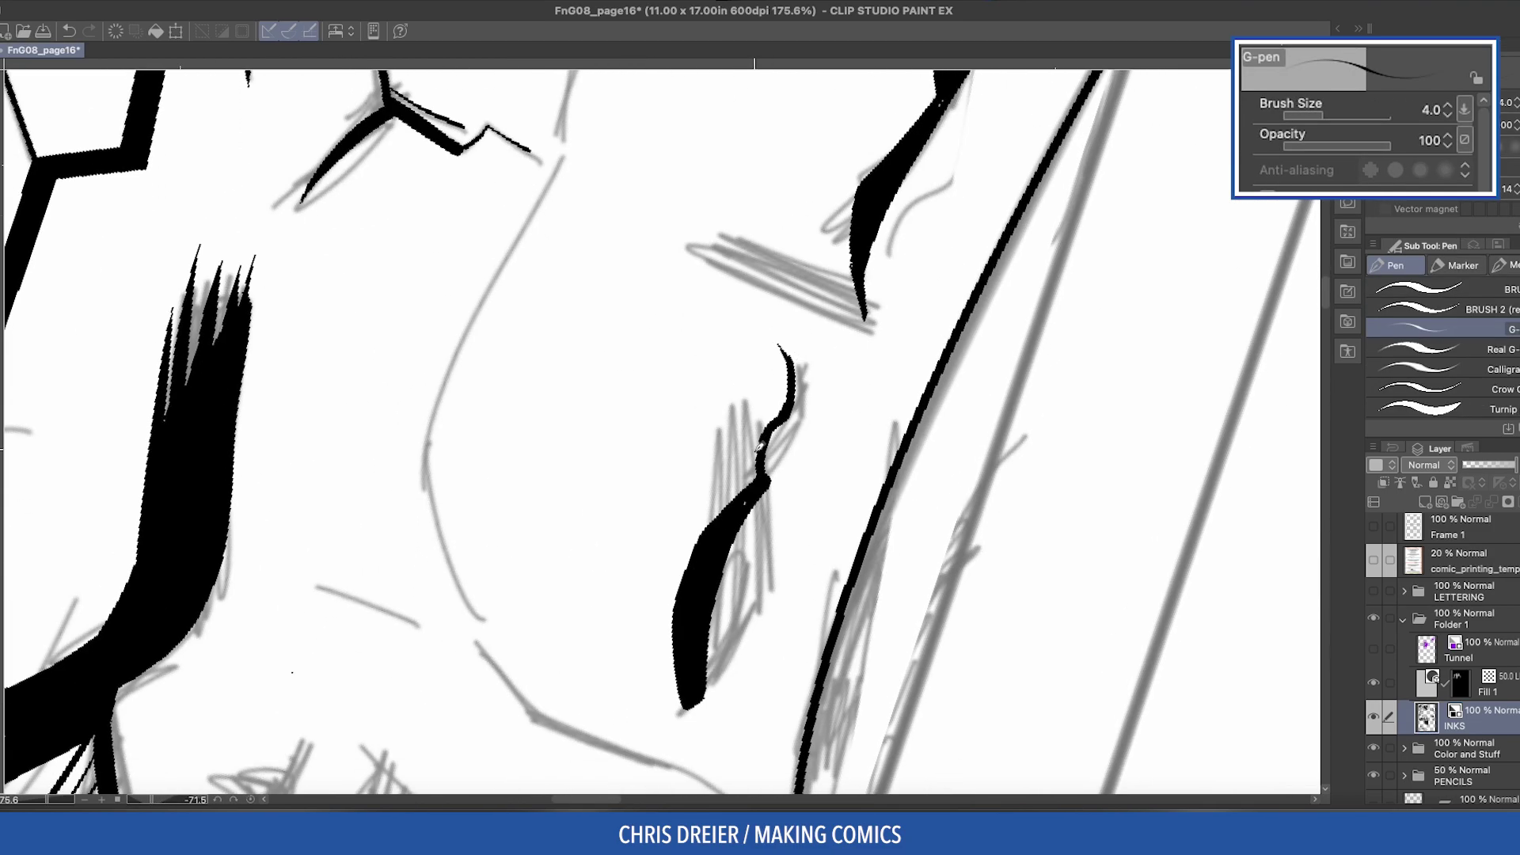
pyautogui.moveTo(749, 496)
pyautogui.mouseDown()
pyautogui.moveTo(741, 408)
pyautogui.moveTo(717, 513)
pyautogui.mouseUp()
pyautogui.press(']')
pyautogui.hotkey('ctrl', 'z')
pyautogui.moveTo(742, 422); pyautogui.dragTo(865, 239)
pyautogui.moveTo(680, 141); pyautogui.dragTo(698, 208)
pyautogui.moveTo(671, 147)
pyautogui.mouseDown()
pyautogui.moveTo(686, 263)
pyautogui.moveTo(670, 340)
pyautogui.mouseUp()
pyautogui.moveTo(657, 201); pyautogui.dragTo(658, 365)
pyautogui.moveTo(649, 230); pyautogui.dragTo(642, 390)
pyautogui.moveTo(635, 309); pyautogui.dragTo(616, 437)
pyautogui.moveTo(626, 333); pyautogui.dragTo(583, 509)
pyautogui.moveTo(604, 358)
pyautogui.mouseDown()
pyautogui.moveTo(562, 518)
pyautogui.moveTo(546, 516)
pyautogui.mouseUp()
pyautogui.moveTo(564, 424); pyautogui.dragTo(534, 488)
# Step: Hatch the torso shading beside the black armpit shadow and down the middle of the abdomen
pyautogui.moveTo(463, 497)
pyautogui.mouseDown()
pyautogui.moveTo(410, 509)
pyautogui.moveTo(1026, 472)
pyautogui.mouseUp()
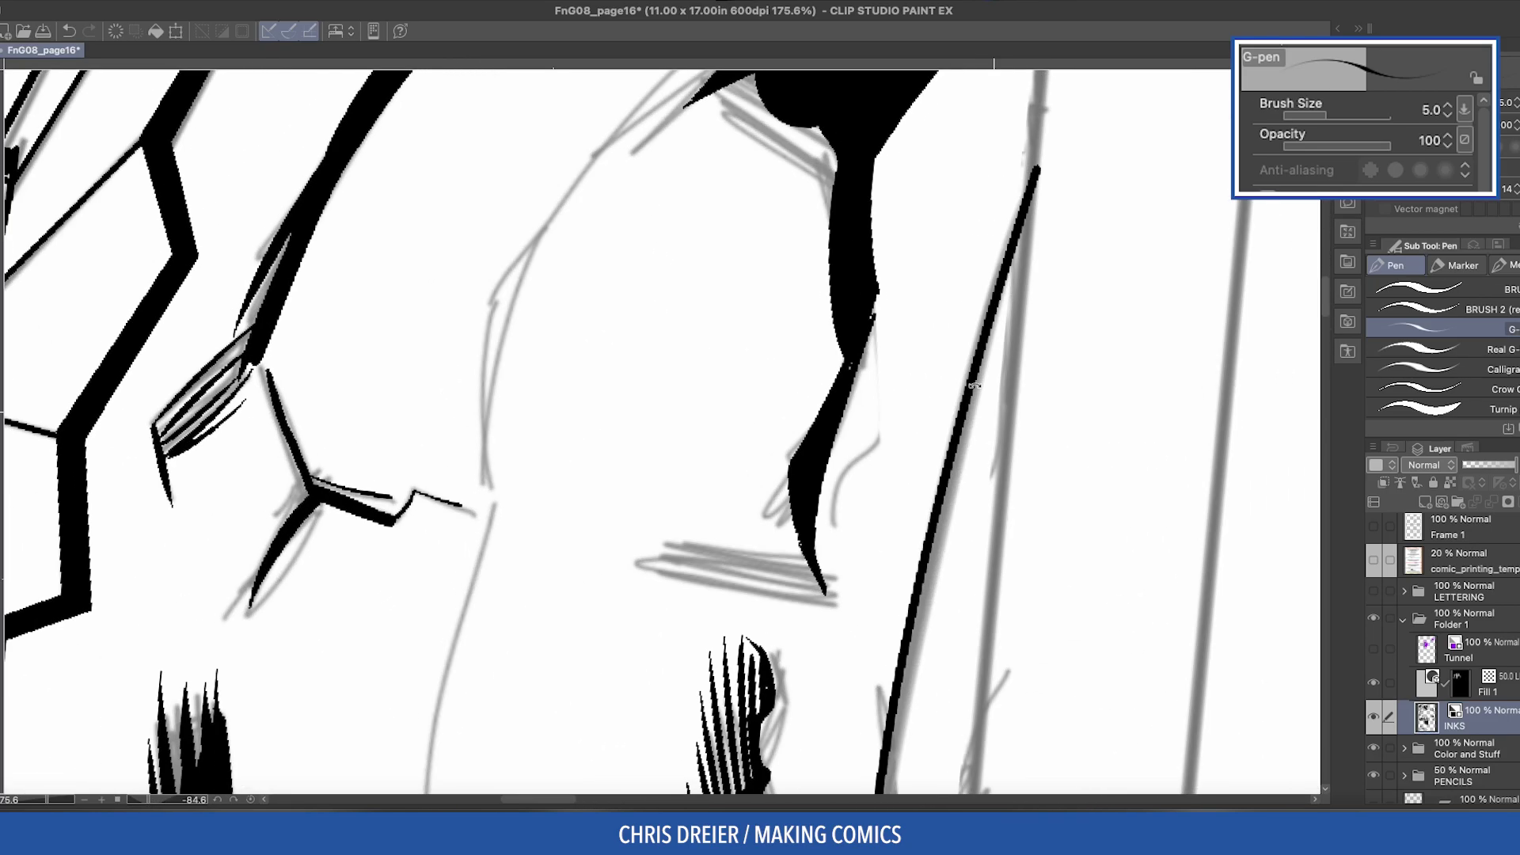
pyautogui.moveTo(839, 342); pyautogui.dragTo(763, 520)
pyautogui.moveTo(849, 339)
pyautogui.mouseDown()
pyautogui.moveTo(784, 549)
pyautogui.moveTo(803, 585)
pyautogui.mouseUp()
pyautogui.moveTo(887, 381)
pyautogui.mouseDown()
pyautogui.moveTo(859, 457)
pyautogui.moveTo(620, 238)
pyautogui.mouseUp()
pyautogui.moveTo(791, 212); pyautogui.dragTo(820, 431)
pyautogui.moveTo(764, 238); pyautogui.dragTo(792, 447)
pyautogui.moveTo(762, 332)
pyautogui.mouseDown()
pyautogui.moveTo(782, 523)
pyautogui.moveTo(657, 332)
pyautogui.mouseUp()
pyautogui.moveTo(1018, 400); pyautogui.dragTo(960, 543)
pyautogui.moveTo(990, 370)
pyautogui.mouseDown()
pyautogui.moveTo(951, 529)
pyautogui.moveTo(921, 442)
pyautogui.mouseUp()
# Step: Ink the ribcage and abdomen contour lines below the pectorals with the size 7 G-pen
pyautogui.moveTo(76, 475)
pyautogui.mouseDown()
pyautogui.moveTo(312, 428)
pyautogui.moveTo(491, 289)
pyautogui.moveTo(455, 373)
pyautogui.moveTo(468, 621)
pyautogui.mouseUp()
pyautogui.press(']')
pyautogui.press(']')
pyautogui.moveTo(458, 552); pyautogui.dragTo(466, 627)
pyautogui.moveTo(444, 564); pyautogui.dragTo(462, 621)
pyautogui.moveTo(445, 537); pyautogui.dragTo(687, 713)
pyautogui.moveTo(696, 554)
pyautogui.mouseDown()
pyautogui.moveTo(740, 170)
pyautogui.moveTo(751, 532)
pyautogui.moveTo(795, 601)
pyautogui.mouseUp()
pyautogui.scroll(5, 822, 611)
pyautogui.moveTo(784, 155)
pyautogui.mouseDown()
pyautogui.moveTo(704, 444)
pyautogui.moveTo(720, 518)
pyautogui.mouseUp()
pyautogui.moveTo(730, 242); pyautogui.dragTo(715, 410)
pyautogui.hotkey('ctrl', 'z')
pyautogui.hotkey('ctrl', 'z')
pyautogui.moveTo(725, 229)
pyautogui.mouseDown()
pyautogui.moveTo(717, 499)
pyautogui.moveTo(708, 487)
pyautogui.mouseUp()
pyautogui.scroll(5, 837, 337)
pyautogui.moveTo(837, 337)
pyautogui.mouseDown()
pyautogui.moveTo(719, 159)
pyautogui.moveTo(780, 427)
pyautogui.moveTo(768, 228)
pyautogui.moveTo(807, 340)
pyautogui.moveTo(829, 457)
pyautogui.moveTo(819, 536)
pyautogui.mouseUp()
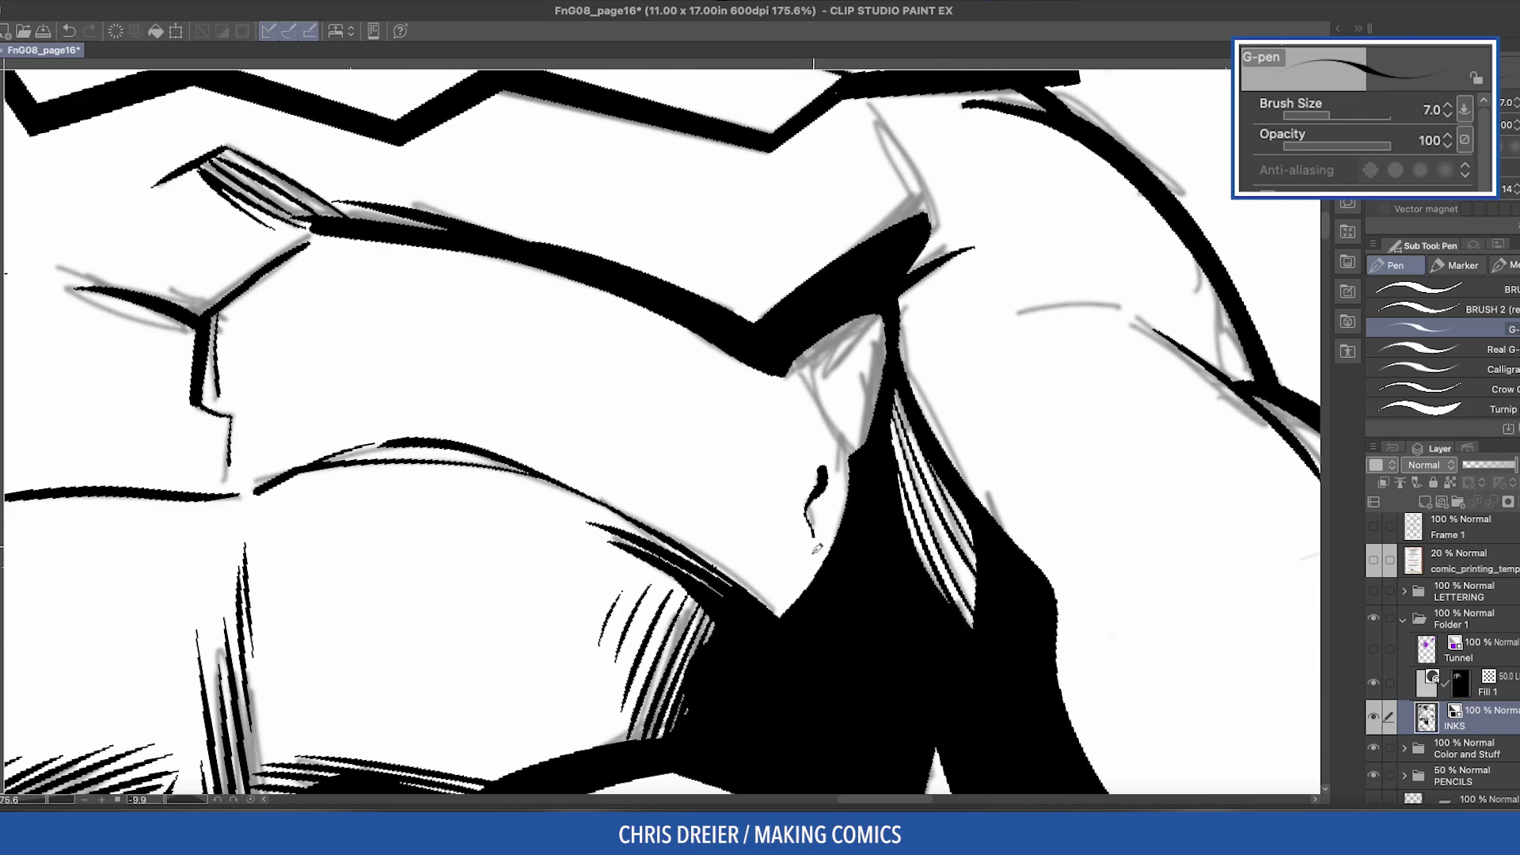
# Step: Hatch the shoulder crease between the collar plates and the armpit with the size 6 G-pen
pyautogui.moveTo(517, 447); pyautogui.dragTo(815, 348)
pyautogui.press('[')
pyautogui.moveTo(816, 349); pyautogui.dragTo(851, 479)
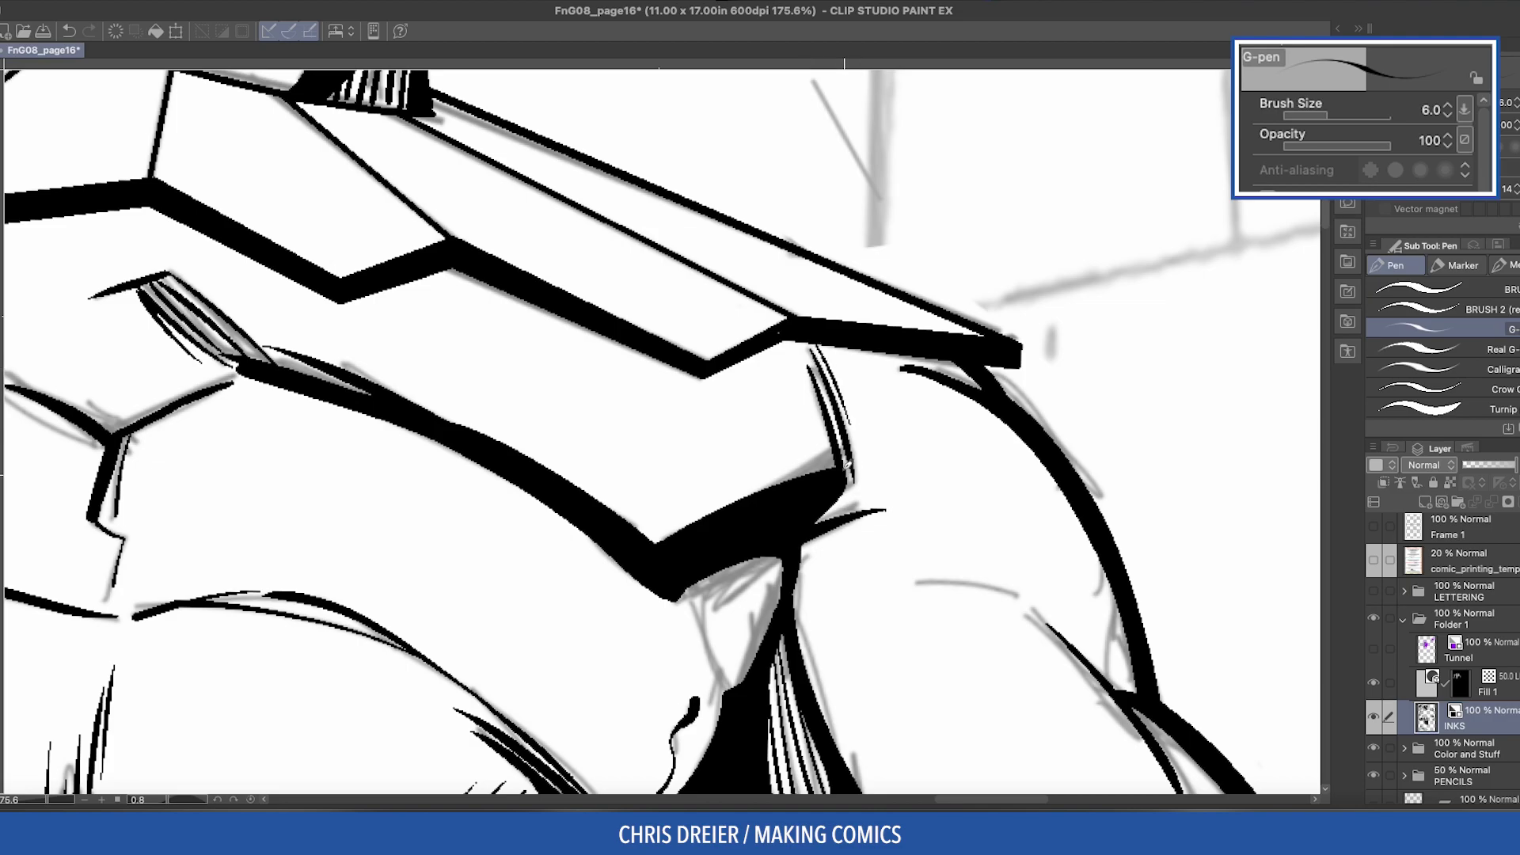
pyautogui.moveTo(816, 374); pyautogui.dragTo(798, 471)
# Step: Hatch the shadow shape along the raised arm's lower edge with parallel size 6 G-pen strokes
pyautogui.moveTo(805, 418)
pyautogui.mouseDown()
pyautogui.moveTo(788, 479)
pyautogui.moveTo(479, 254)
pyautogui.moveTo(485, 356)
pyautogui.mouseUp()
pyautogui.moveTo(485, 269); pyautogui.dragTo(501, 400)
pyautogui.moveTo(504, 290)
pyautogui.mouseDown()
pyautogui.moveTo(521, 432)
pyautogui.moveTo(546, 459)
pyautogui.mouseUp()
pyautogui.moveTo(551, 325); pyautogui.dragTo(570, 484)
pyautogui.moveTo(570, 342); pyautogui.dragTo(594, 499)
pyautogui.moveTo(589, 345)
pyautogui.mouseDown()
pyautogui.moveTo(603, 513)
pyautogui.moveTo(618, 525)
pyautogui.mouseUp()
pyautogui.moveTo(605, 410); pyautogui.dragTo(614, 521)
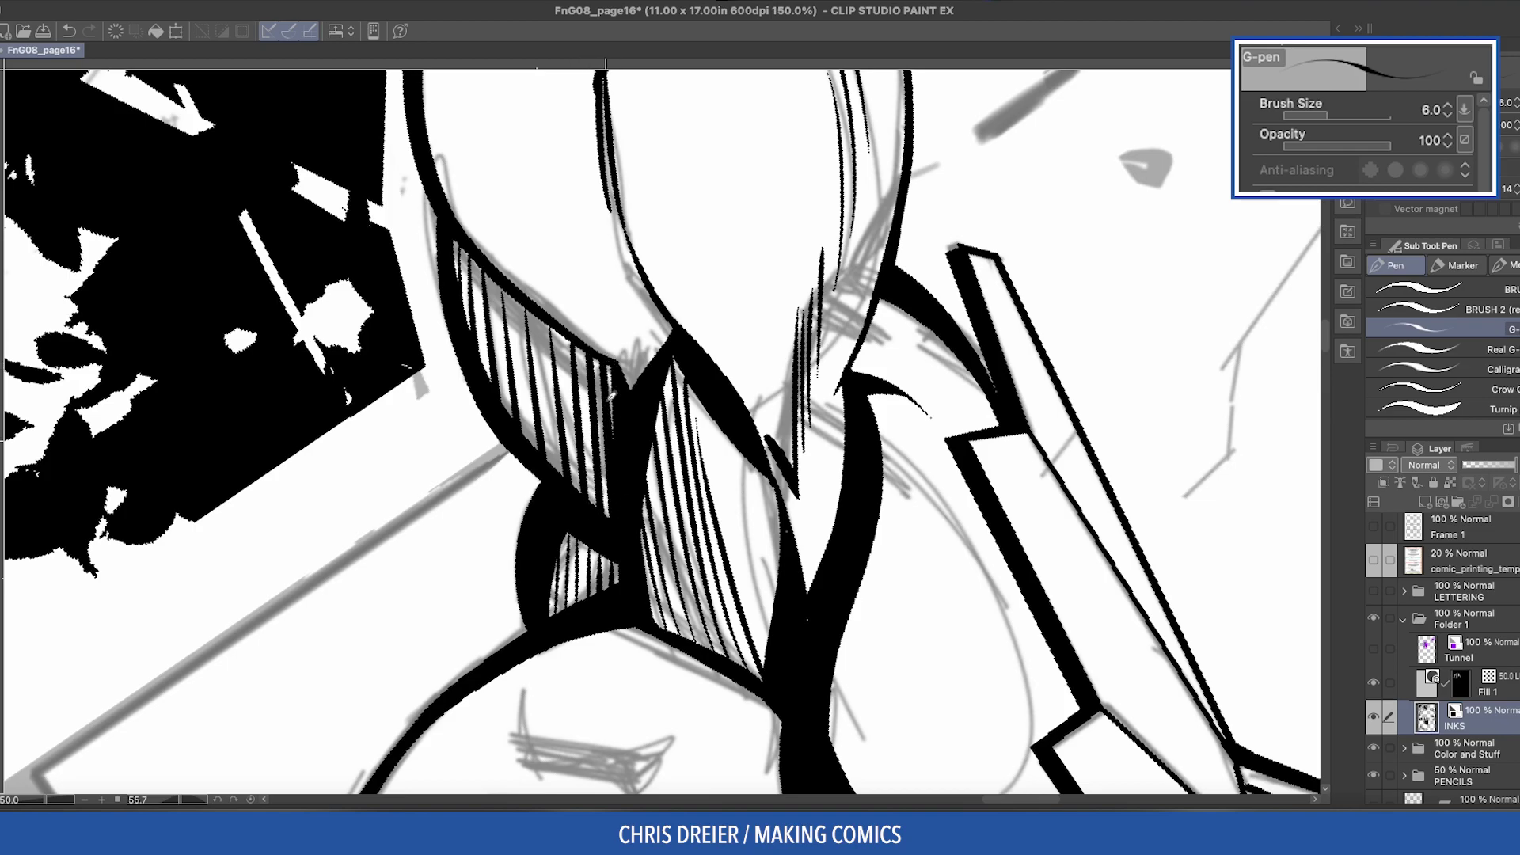
# Step: Hatch the first angular rib-muscle mark on the torso's side below the raised arm
pyautogui.scroll(4, 601, 459)
pyautogui.moveTo(578, 422)
pyautogui.mouseDown()
pyautogui.moveTo(622, 516)
pyautogui.moveTo(601, 491)
pyautogui.moveTo(626, 388)
pyautogui.moveTo(618, 475)
pyautogui.mouseUp()
pyautogui.moveTo(622, 389); pyautogui.dragTo(600, 488)
pyautogui.moveTo(607, 393); pyautogui.dragTo(584, 495)
pyautogui.moveTo(601, 495)
pyautogui.mouseDown()
pyautogui.moveTo(649, 554)
pyautogui.moveTo(705, 491)
pyautogui.moveTo(683, 539)
pyautogui.mouseUp()
pyautogui.moveTo(699, 484)
pyautogui.mouseDown()
pyautogui.moveTo(687, 562)
pyautogui.moveTo(696, 544)
pyautogui.mouseUp()
pyautogui.moveTo(712, 494); pyautogui.dragTo(703, 538)
pyautogui.moveTo(623, 403); pyautogui.dragTo(603, 445)
pyautogui.moveTo(619, 401); pyautogui.dragTo(586, 487)
pyautogui.moveTo(586, 460); pyautogui.dragTo(569, 494)
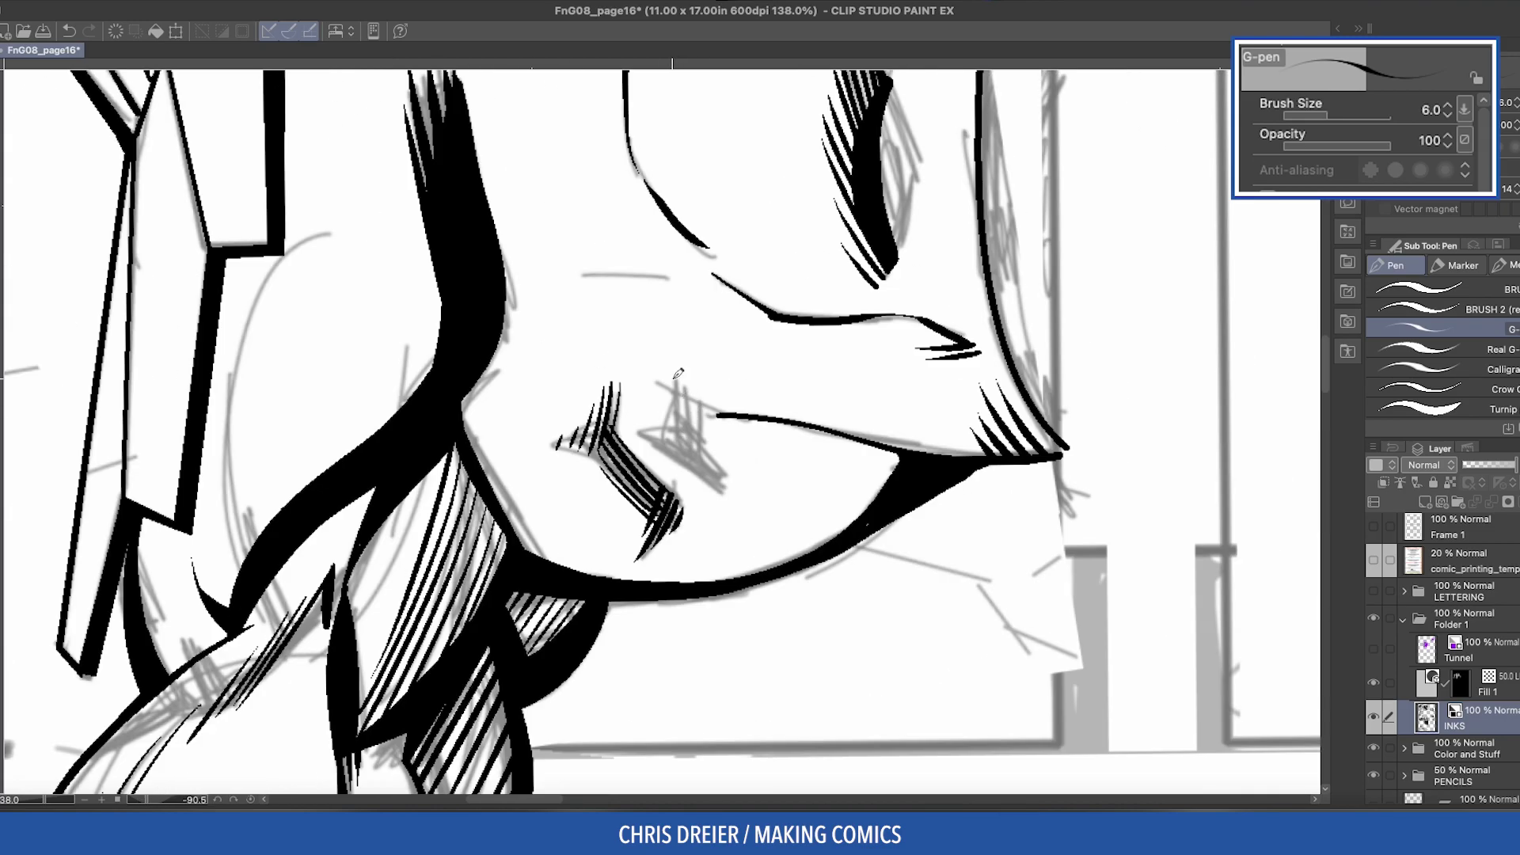
# Step: Hatch the second rib-muscle mark on the torso's side next to the first
pyautogui.moveTo(679, 370); pyautogui.dragTo(697, 447)
pyautogui.moveTo(701, 388)
pyautogui.mouseDown()
pyautogui.moveTo(713, 451)
pyautogui.moveTo(728, 444)
pyautogui.mouseUp()
pyautogui.moveTo(649, 380)
pyautogui.mouseDown()
pyautogui.moveTo(689, 400)
pyautogui.moveTo(664, 484)
pyautogui.mouseUp()
pyautogui.moveTo(651, 413); pyautogui.dragTo(681, 519)
pyautogui.moveTo(680, 440); pyautogui.dragTo(690, 515)
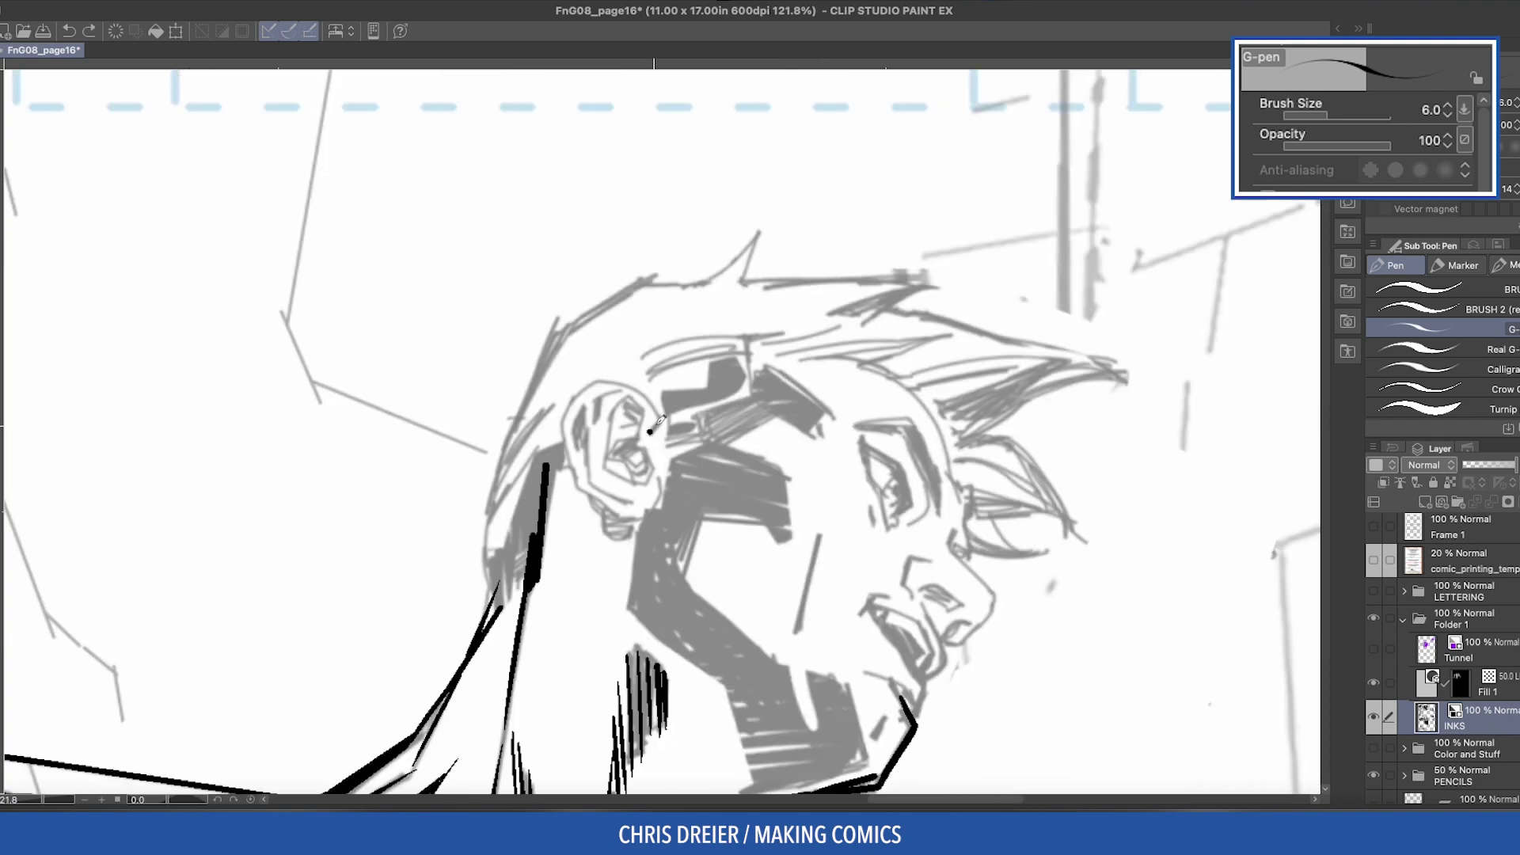
# Step: Ink the ear's outline and inner folds with the size 6 G-pen and fill its inner shadow with black
pyautogui.moveTo(614, 375)
pyautogui.mouseDown()
pyautogui.moveTo(581, 470)
pyautogui.moveTo(640, 433)
pyautogui.moveTo(592, 447)
pyautogui.moveTo(643, 471)
pyautogui.moveTo(586, 485)
pyautogui.moveTo(542, 453)
pyautogui.moveTo(503, 570)
pyautogui.moveTo(490, 554)
pyautogui.moveTo(497, 610)
pyautogui.mouseUp()
pyautogui.press('g')
pyautogui.click(633, 459)
pyautogui.press('p')
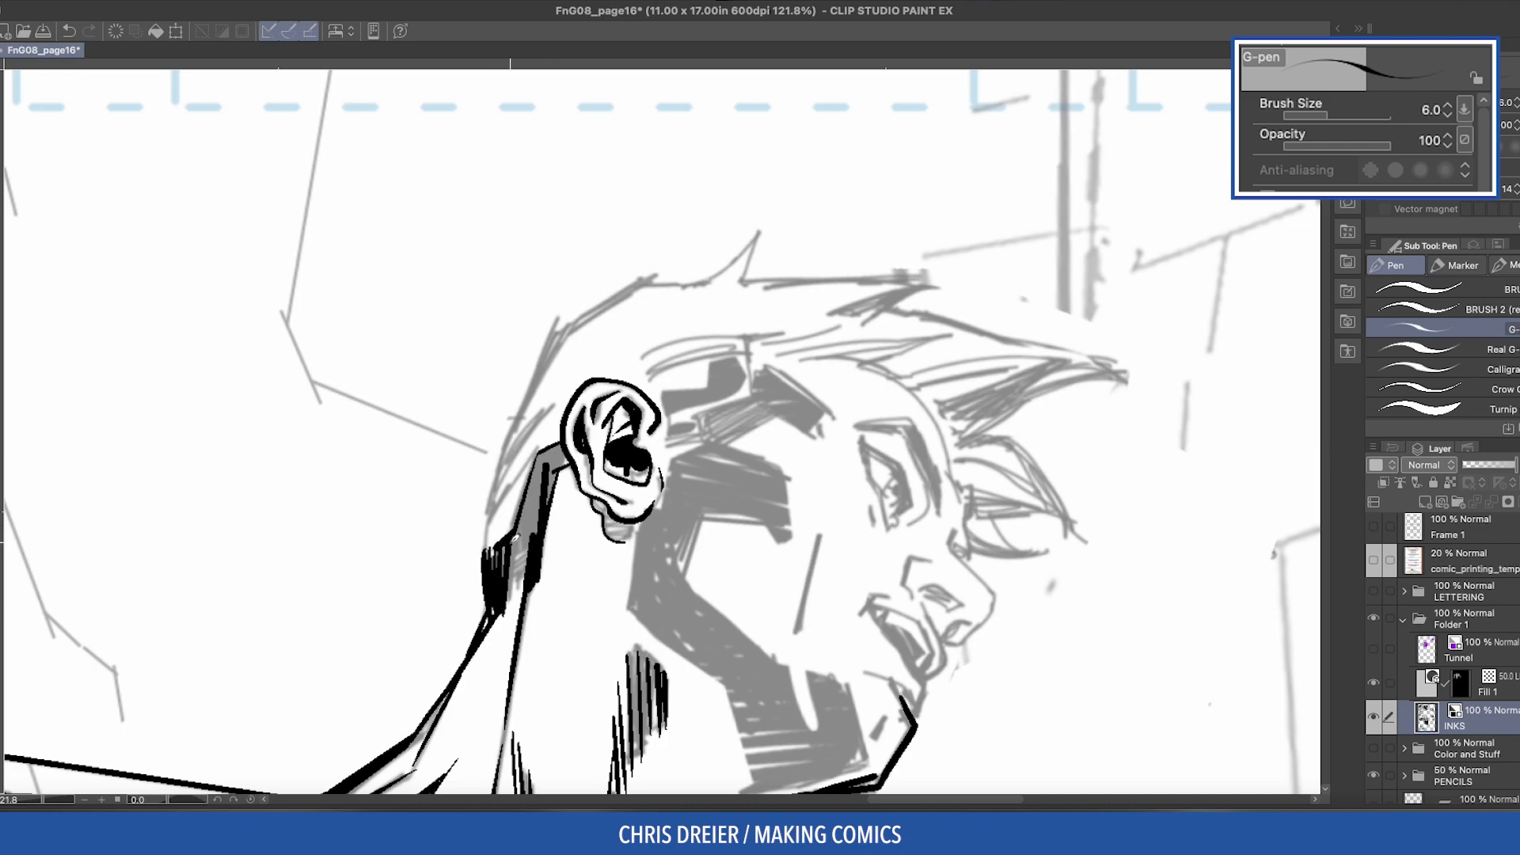
# Step: Hatch and cross-hatch the shadow at the nape behind the ear
pyautogui.moveTo(513, 538); pyautogui.dragTo(614, 585)
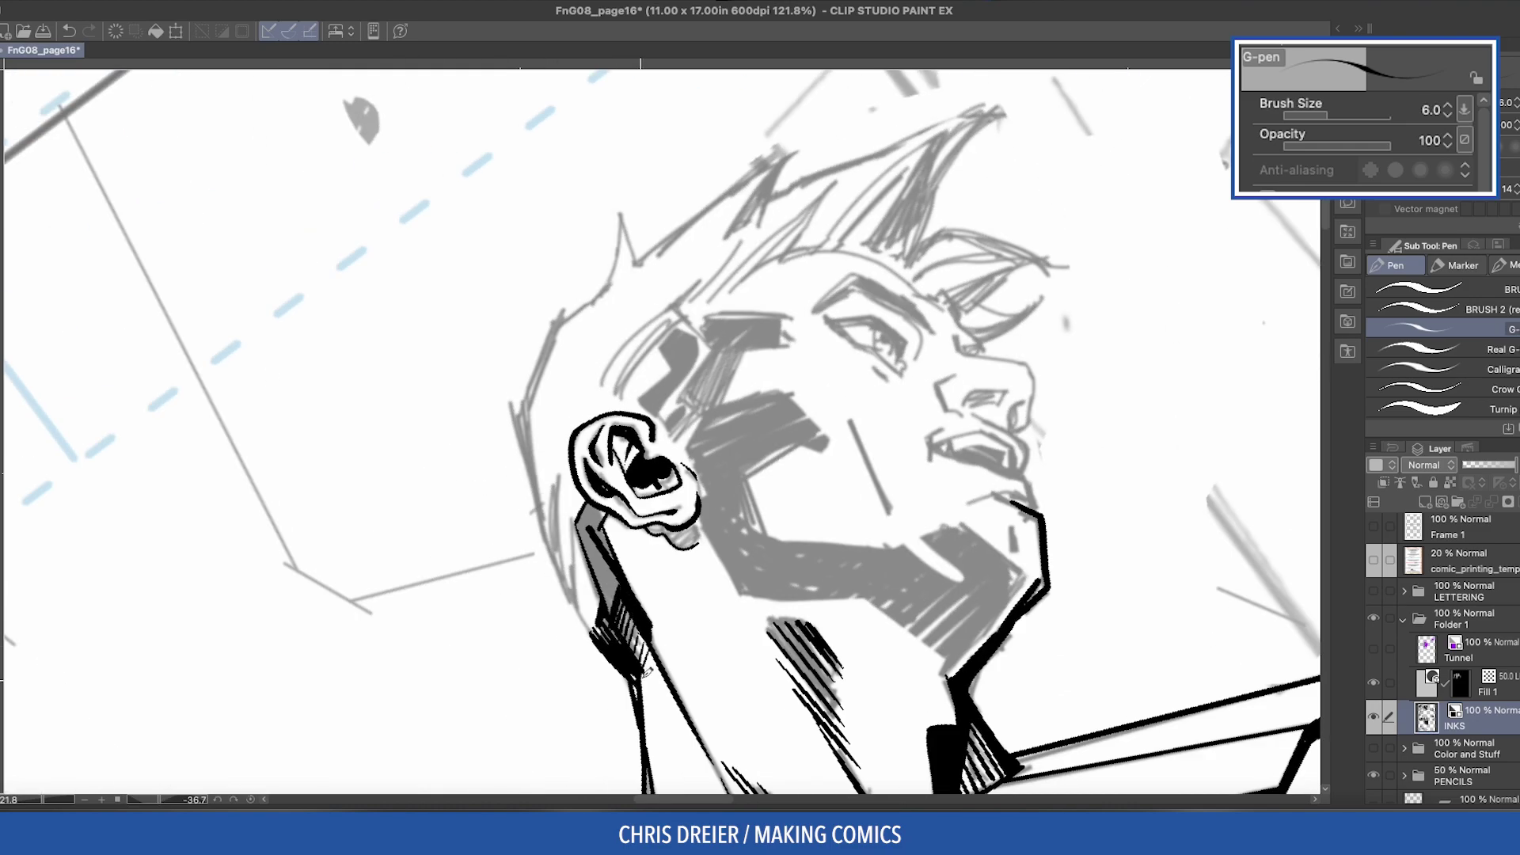
pyautogui.moveTo(458, 584); pyautogui.dragTo(799, 570)
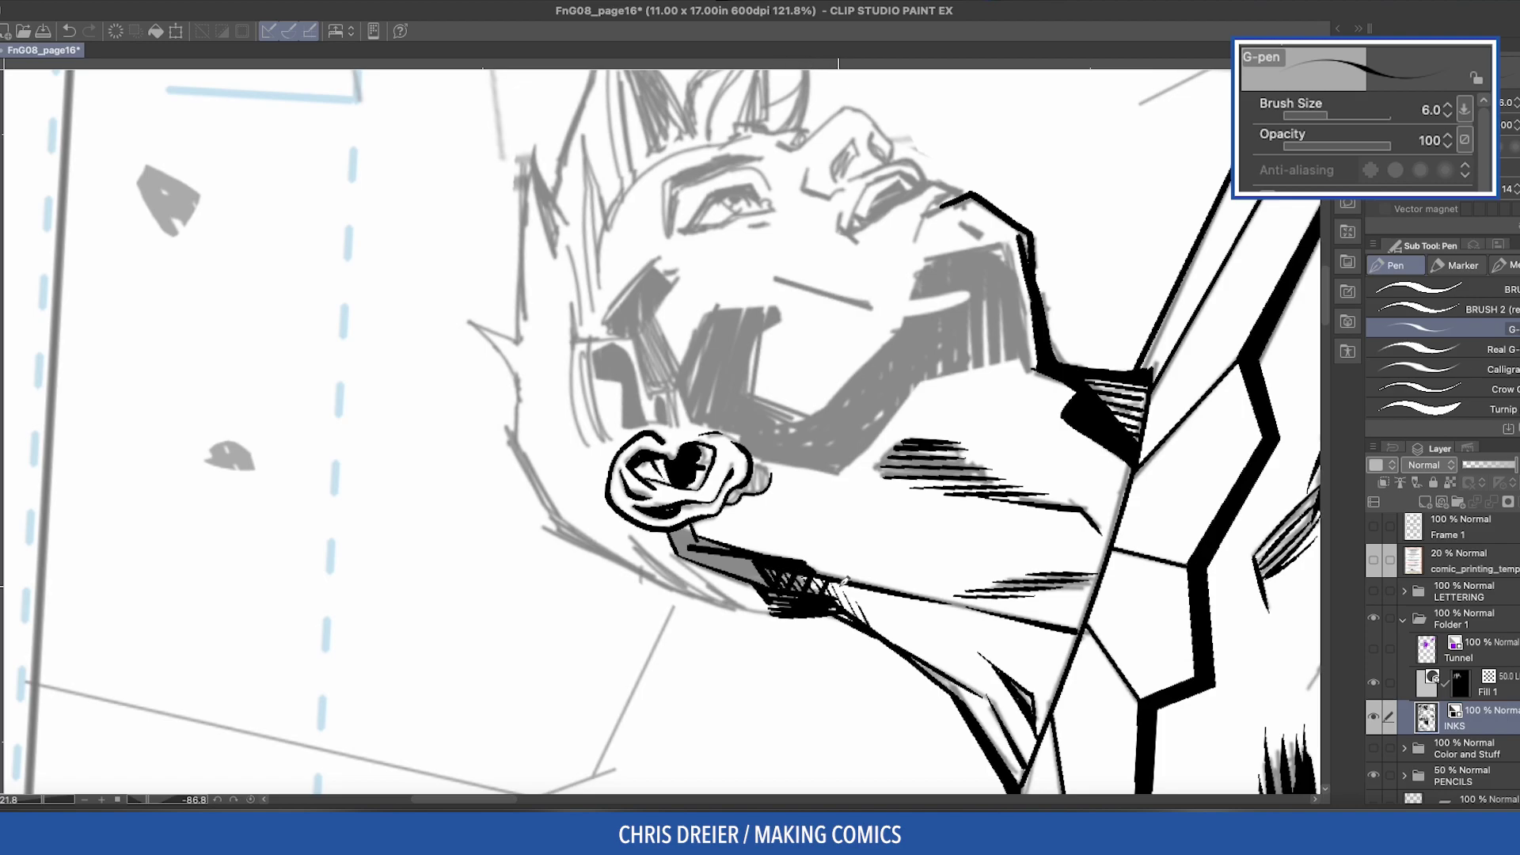
pyautogui.moveTo(868, 609); pyautogui.dragTo(688, 200)
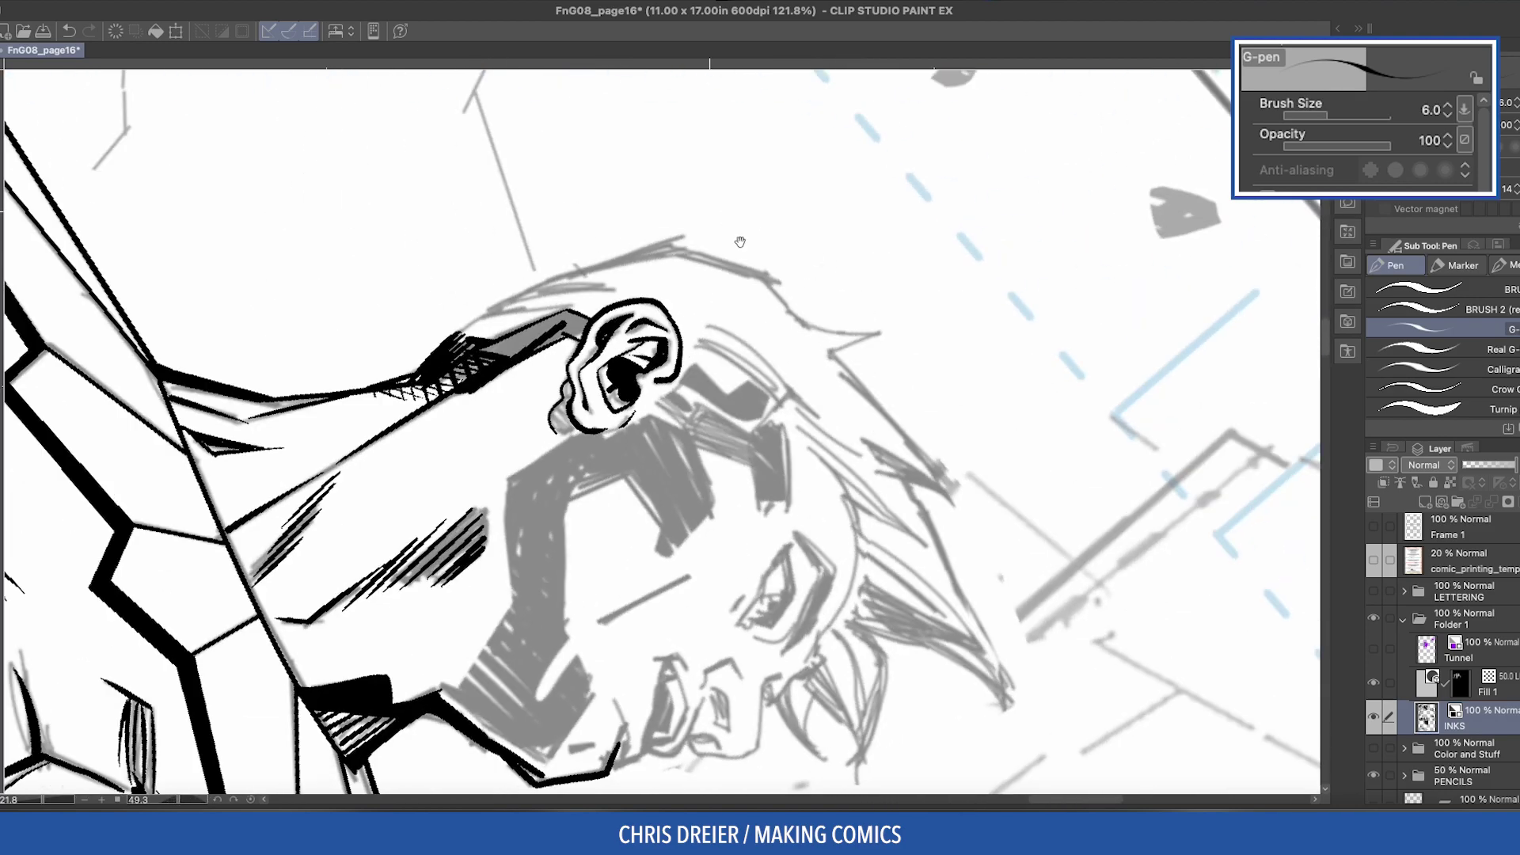
# Step: Ink the forehead line, the nose with its nostrils, and the eye's outline
pyautogui.moveTo(848, 490); pyautogui.dragTo(824, 641)
pyautogui.moveTo(819, 449); pyautogui.dragTo(917, 358)
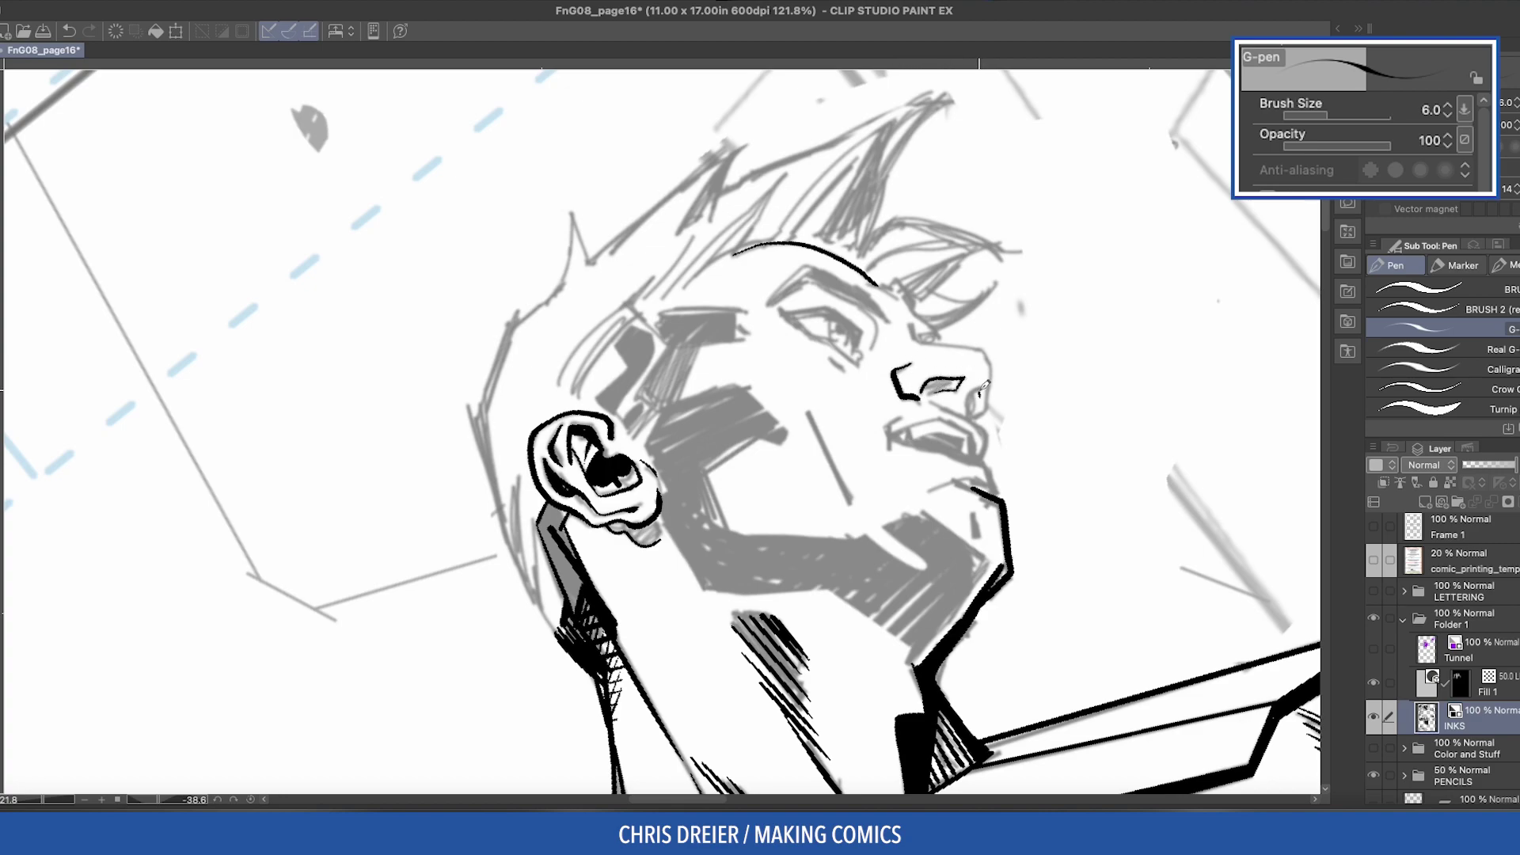
pyautogui.moveTo(988, 408)
pyautogui.mouseDown()
pyautogui.moveTo(945, 268)
pyautogui.moveTo(746, 115)
pyautogui.moveTo(560, 119)
pyautogui.mouseUp()
pyautogui.moveTo(689, 279); pyautogui.dragTo(691, 330)
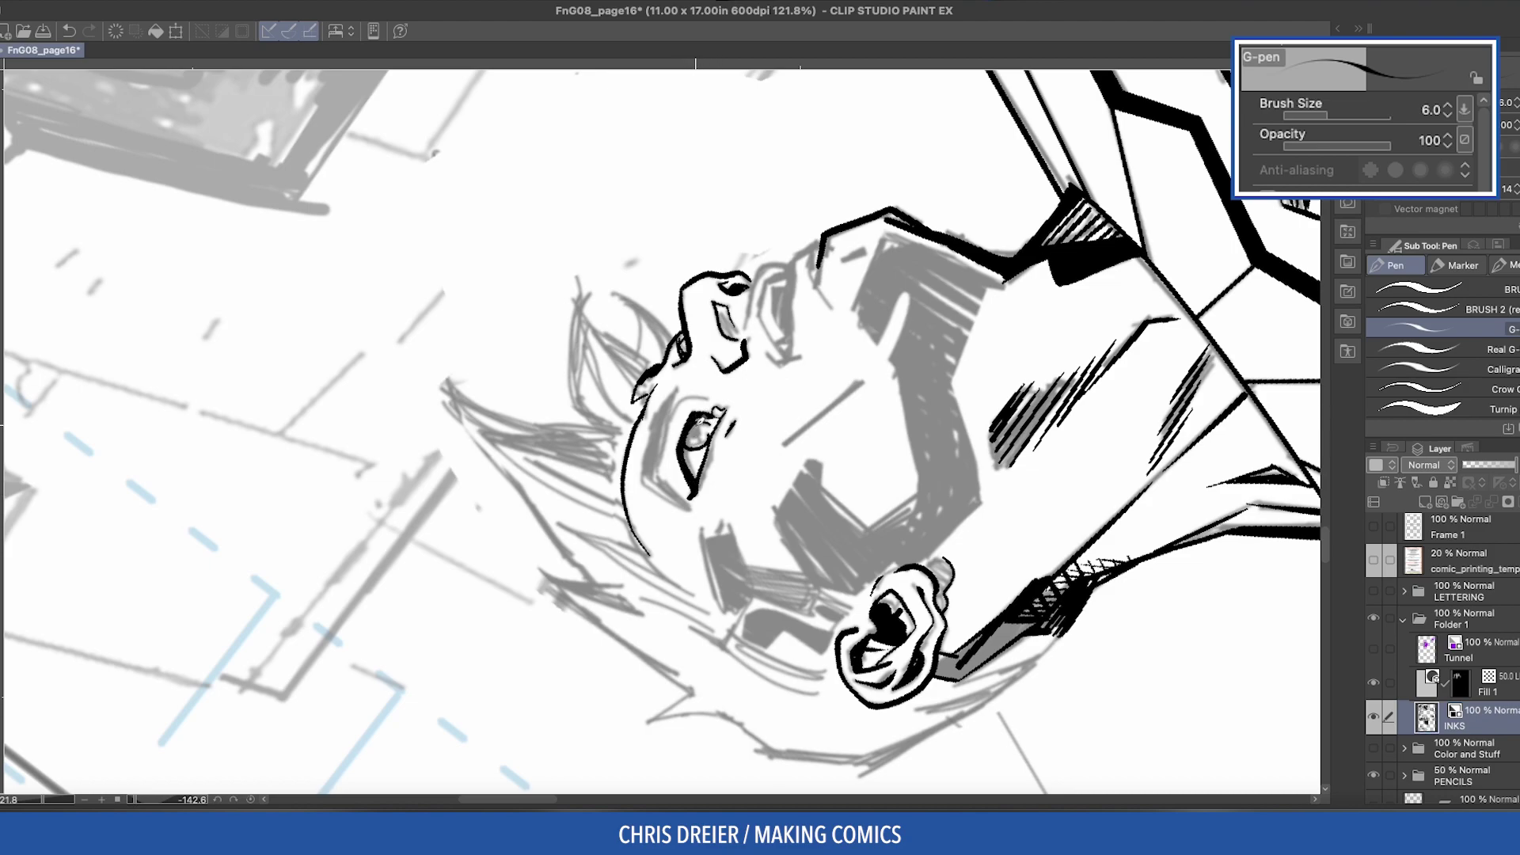
# Step: Undo the last stroke, then ink the open mouth's lips
pyautogui.hotkey('ctrl', 'z')
pyautogui.moveTo(796, 264); pyautogui.dragTo(787, 352)
pyautogui.moveTo(801, 259); pyautogui.dragTo(759, 320)
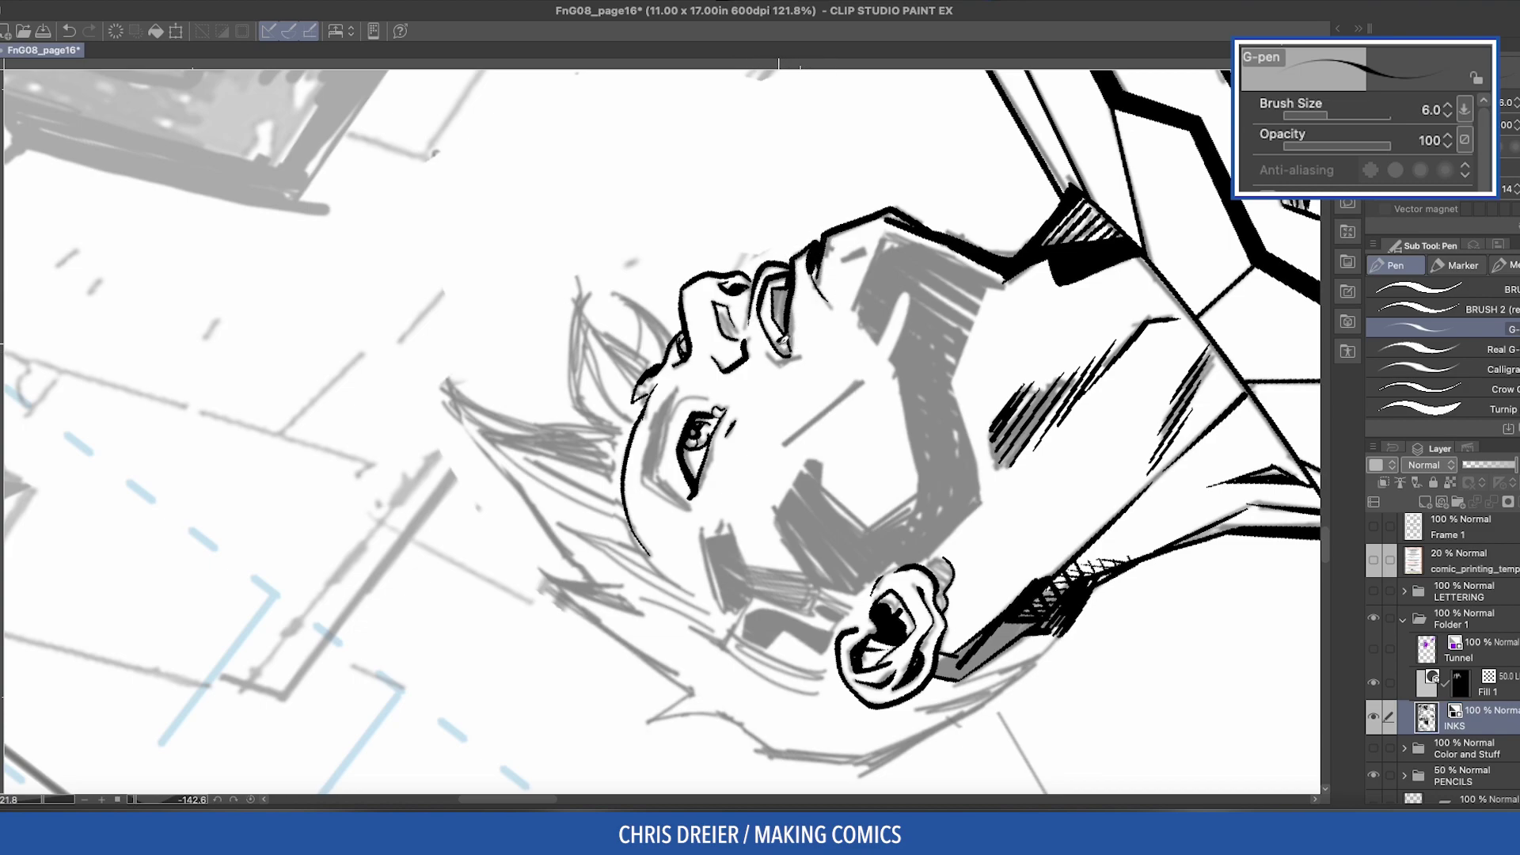
# Step: Ink the thick eyebrow, the details around the eye and mouth, and the cheek line
pyautogui.press('-')
pyautogui.moveTo(770, 257); pyautogui.dragTo(754, 363)
pyautogui.press('h')
pyautogui.press('h')
pyautogui.moveTo(657, 406)
pyautogui.mouseDown()
pyautogui.moveTo(679, 465)
pyautogui.moveTo(677, 388)
pyautogui.moveTo(697, 358)
pyautogui.mouseUp()
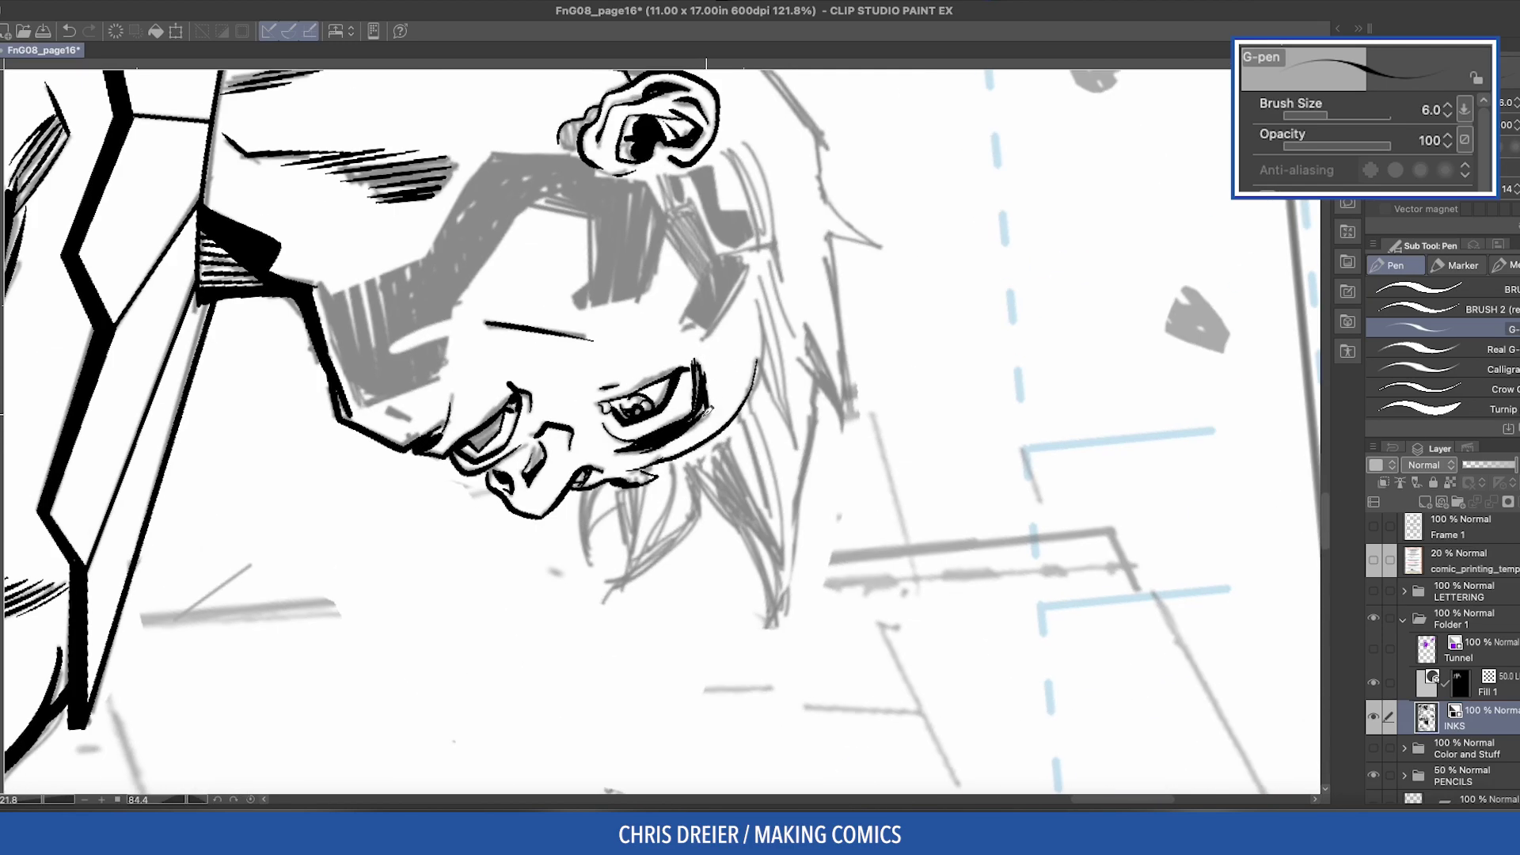
# Step: Ink the sideburn and temple hair in front of the ear with dense hatching strokes
pyautogui.moveTo(648, 178); pyautogui.dragTo(475, 86)
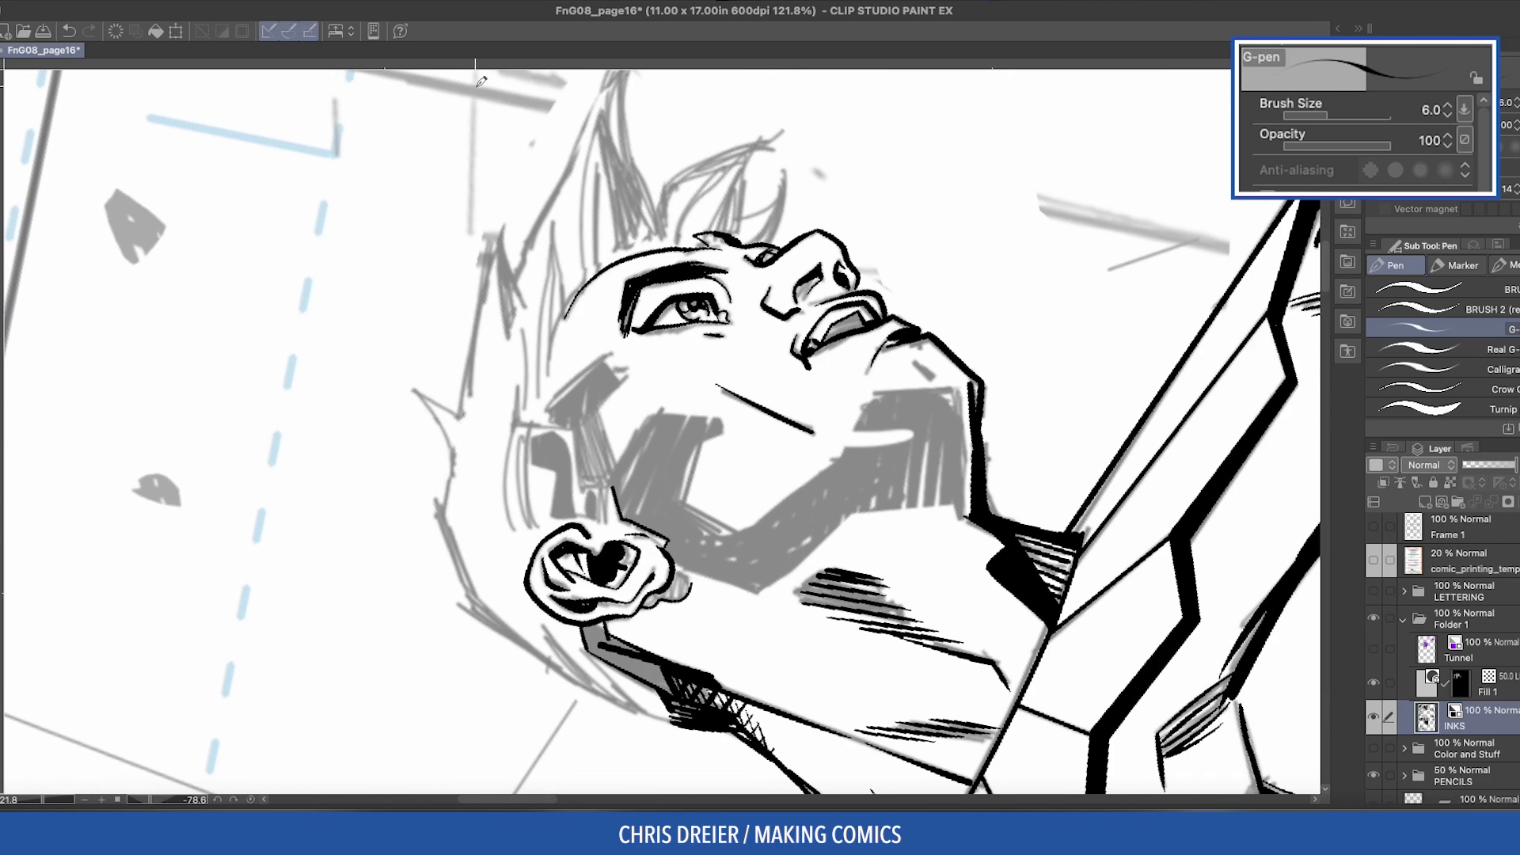
pyautogui.moveTo(516, 369); pyautogui.dragTo(510, 530)
pyautogui.moveTo(532, 425); pyautogui.dragTo(535, 520)
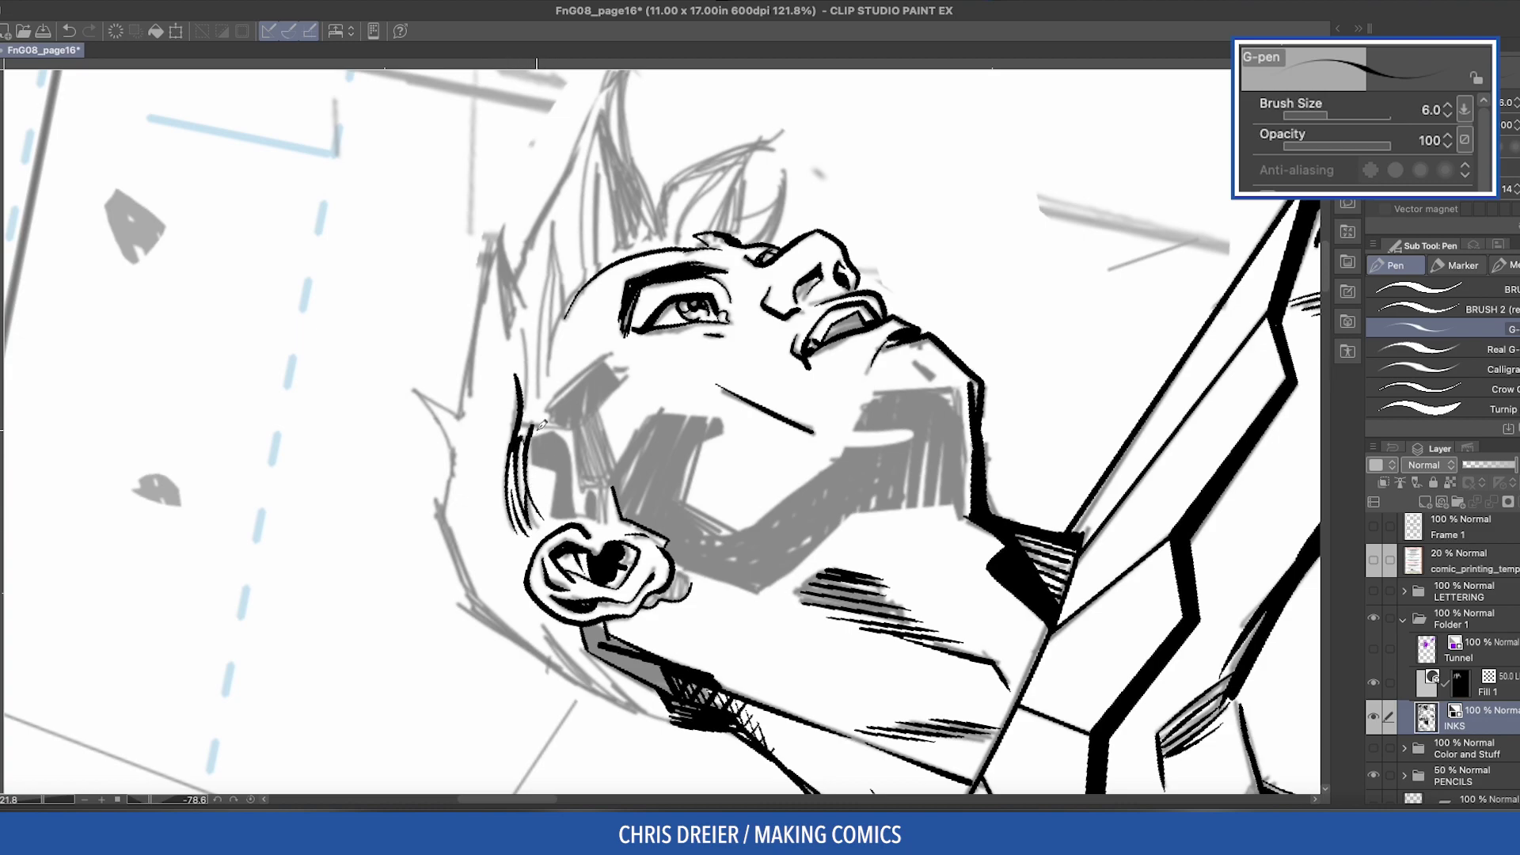
pyautogui.moveTo(551, 459); pyautogui.dragTo(577, 494)
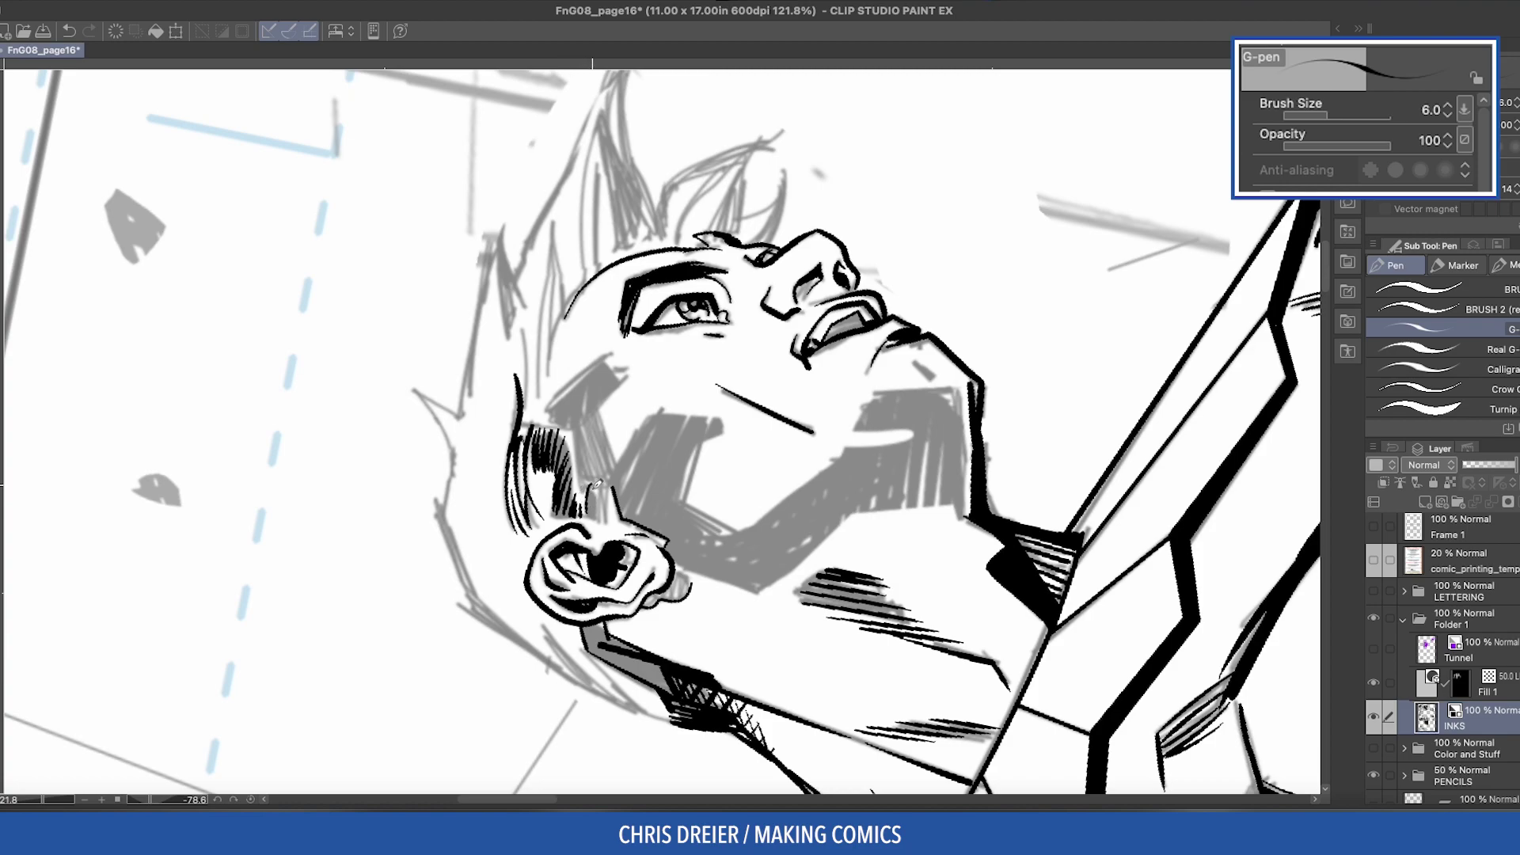
pyautogui.moveTo(520, 324); pyautogui.dragTo(523, 412)
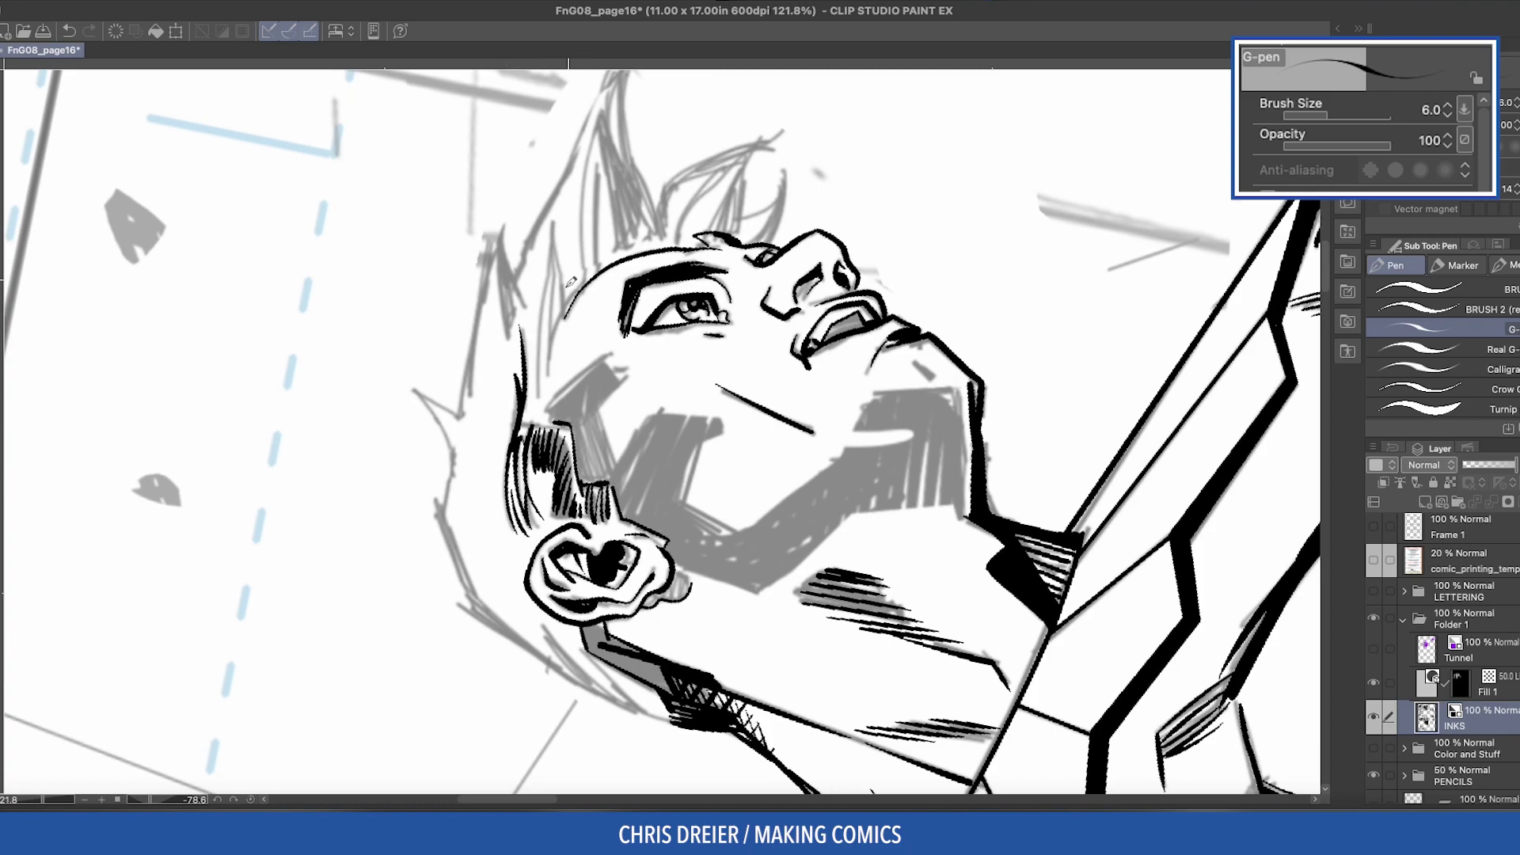
# Step: Ink the spiky hair outline from the forehead around the back of the head, and hatch the nape hair
pyautogui.moveTo(556, 222); pyautogui.dragTo(537, 400)
pyautogui.moveTo(507, 198)
pyautogui.mouseDown()
pyautogui.moveTo(499, 301)
pyautogui.moveTo(507, 201)
pyautogui.moveTo(437, 544)
pyautogui.moveTo(489, 604)
pyautogui.moveTo(672, 726)
pyautogui.mouseUp()
pyautogui.moveTo(507, 623); pyautogui.dragTo(634, 709)
pyautogui.moveTo(589, 657); pyautogui.dragTo(662, 717)
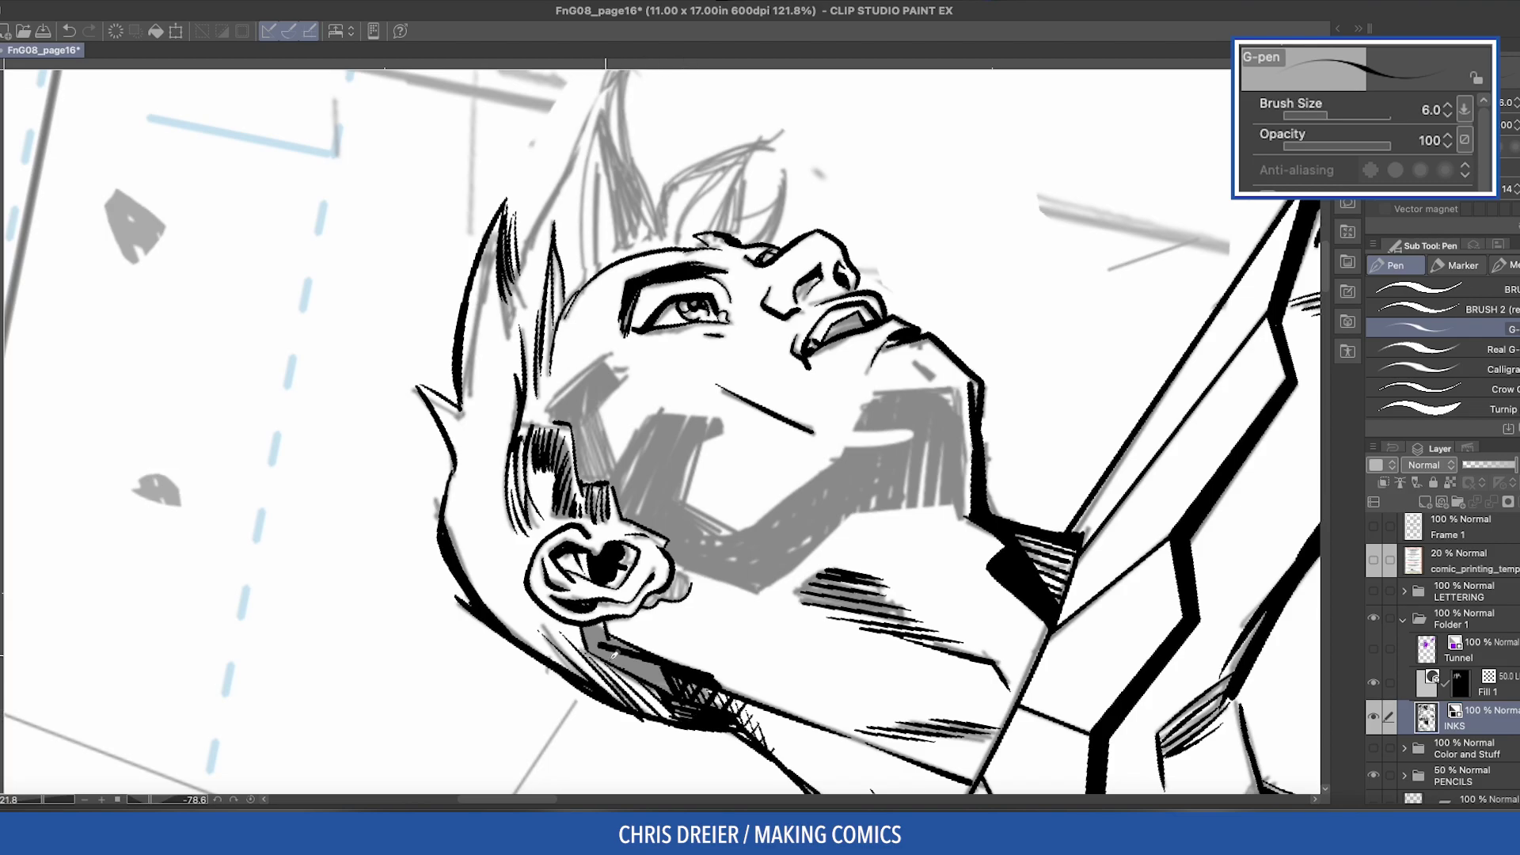
# Step: Ink the spiky locks above the forehead and the forelock over the brow, filling them with tapered hair strokes
pyautogui.moveTo(357, 223); pyautogui.dragTo(581, 548)
pyautogui.moveTo(555, 404); pyautogui.dragTo(654, 544)
pyautogui.moveTo(586, 471)
pyautogui.mouseDown()
pyautogui.moveTo(661, 540)
pyautogui.moveTo(669, 524)
pyautogui.moveTo(635, 567)
pyautogui.moveTo(602, 301)
pyautogui.mouseUp()
pyautogui.moveTo(572, 422); pyautogui.dragTo(630, 469)
pyautogui.moveTo(651, 366)
pyautogui.mouseDown()
pyautogui.moveTo(660, 431)
pyautogui.moveTo(641, 506)
pyautogui.mouseUp()
pyautogui.moveTo(596, 353)
pyautogui.mouseDown()
pyautogui.moveTo(641, 424)
pyautogui.moveTo(634, 483)
pyautogui.moveTo(637, 448)
pyautogui.mouseUp()
pyautogui.moveTo(588, 358); pyautogui.dragTo(644, 466)
pyautogui.moveTo(608, 406)
pyautogui.mouseDown()
pyautogui.moveTo(572, 443)
pyautogui.moveTo(618, 452)
pyautogui.mouseUp()
pyautogui.moveTo(556, 414); pyautogui.dragTo(603, 477)
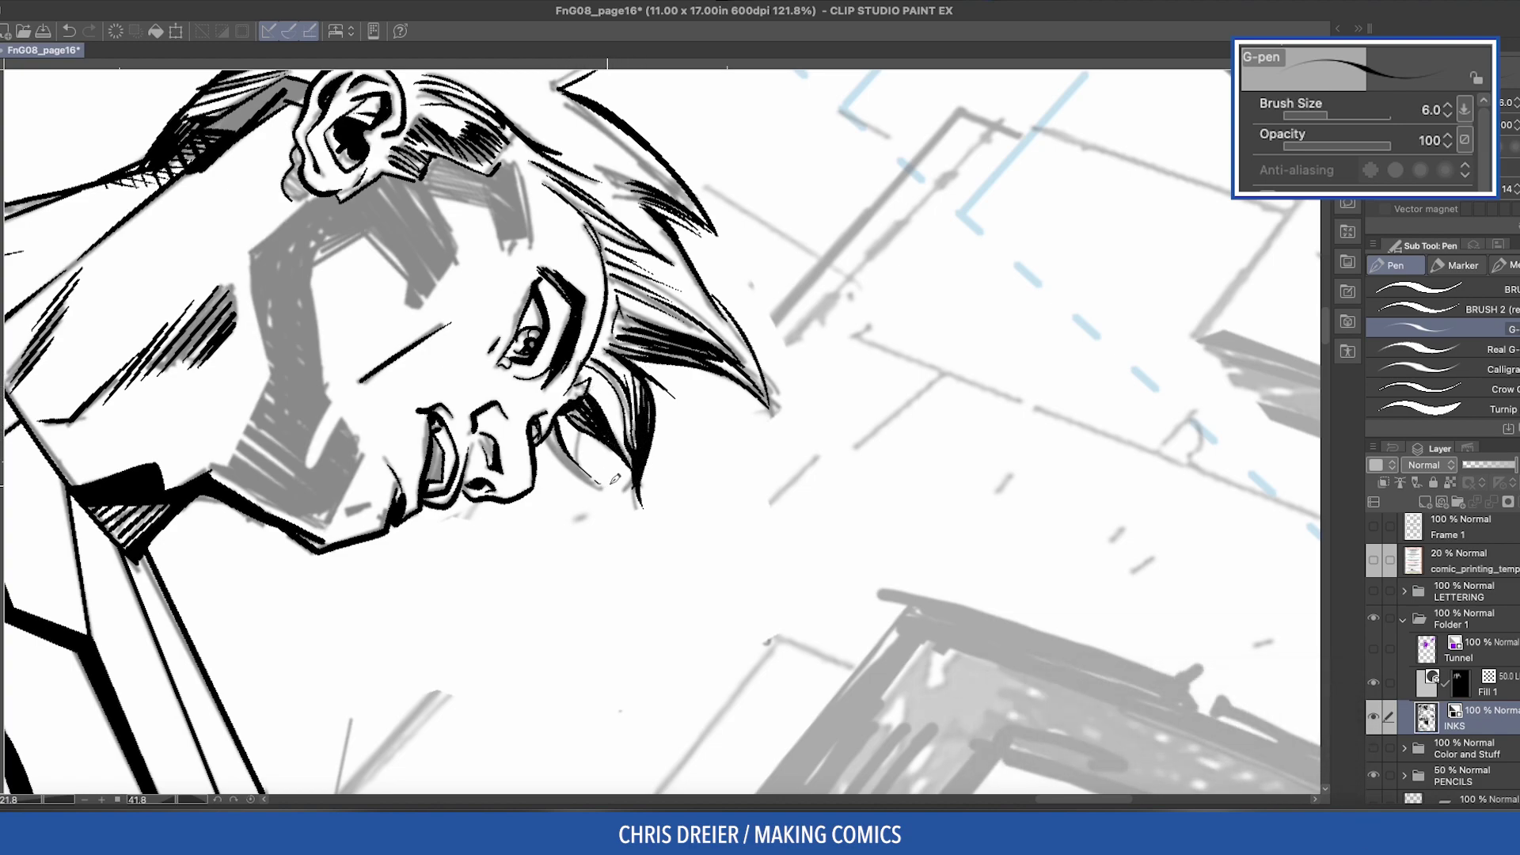
pyautogui.moveTo(540, 433); pyautogui.dragTo(581, 461)
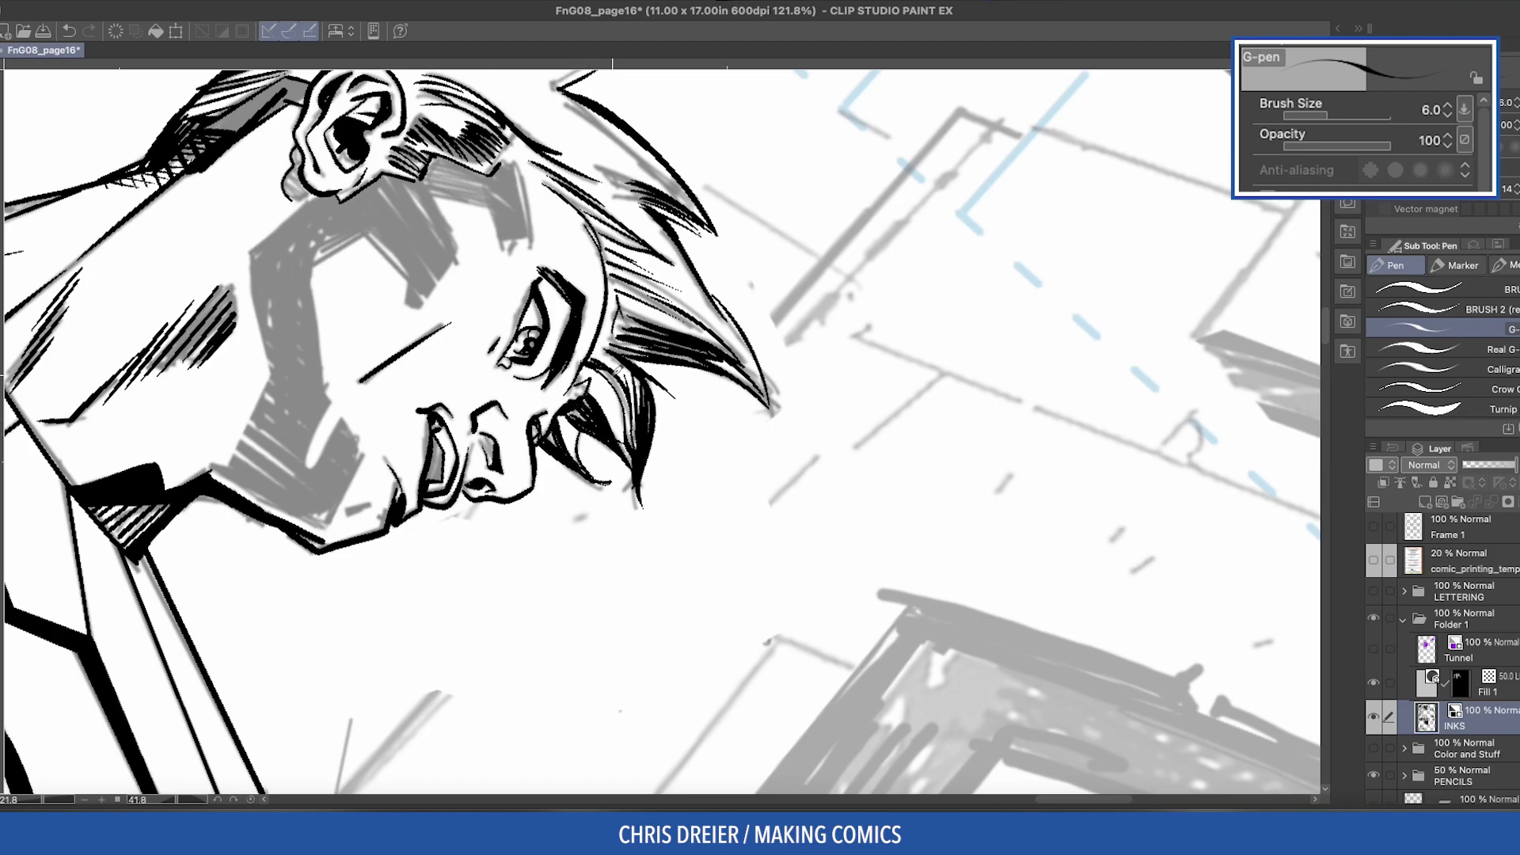
# Step: Outline the shadow shapes along the jaw, under the chin, on the cheek and at the temple with the G-pen
pyautogui.moveTo(453, 66); pyautogui.dragTo(723, 354)
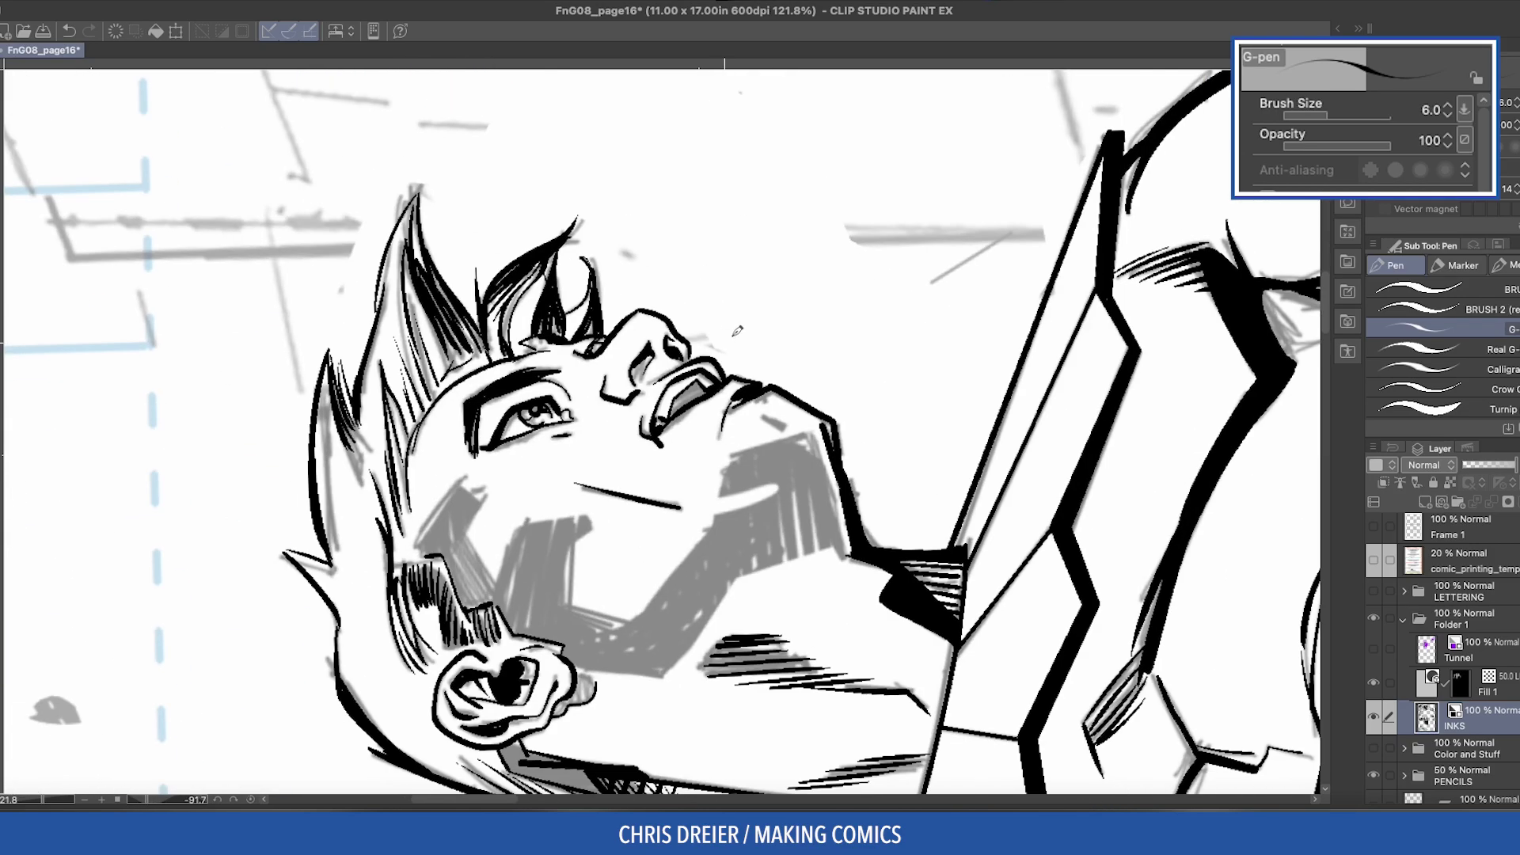
pyautogui.moveTo(780, 485)
pyautogui.mouseDown()
pyautogui.moveTo(708, 527)
pyautogui.moveTo(630, 640)
pyautogui.mouseUp()
pyautogui.moveTo(645, 679)
pyautogui.mouseDown()
pyautogui.moveTo(690, 651)
pyautogui.moveTo(742, 574)
pyautogui.moveTo(813, 546)
pyautogui.moveTo(844, 555)
pyautogui.moveTo(820, 431)
pyautogui.mouseUp()
pyautogui.moveTo(854, 554)
pyautogui.mouseDown()
pyautogui.moveTo(835, 499)
pyautogui.moveTo(833, 531)
pyautogui.mouseUp()
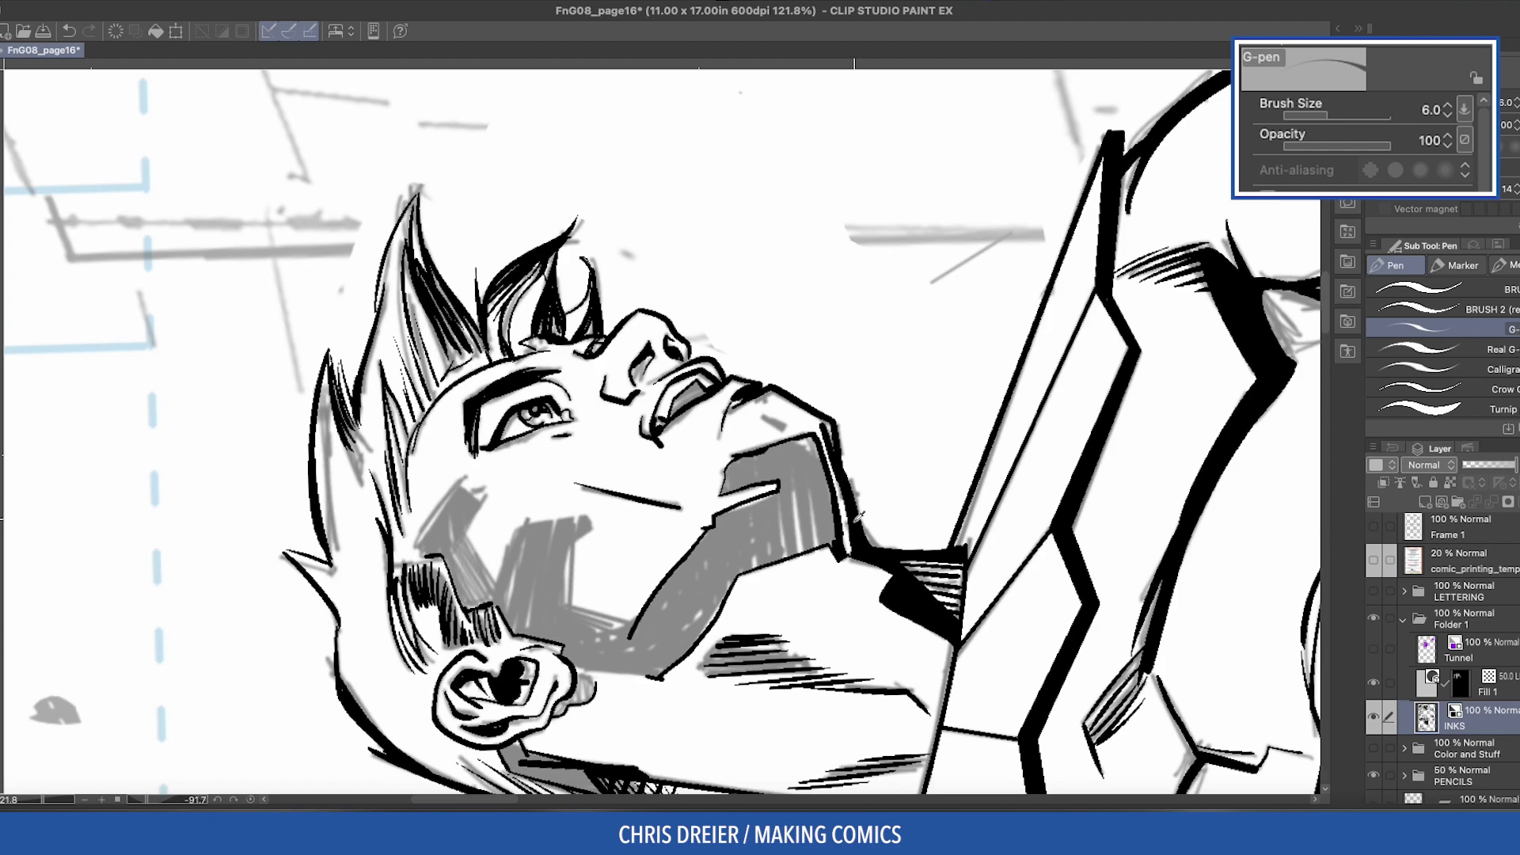
pyautogui.moveTo(467, 525); pyautogui.dragTo(503, 591)
pyautogui.moveTo(522, 521)
pyautogui.mouseDown()
pyautogui.moveTo(518, 554)
pyautogui.moveTo(594, 525)
pyautogui.moveTo(575, 589)
pyautogui.moveTo(639, 620)
pyautogui.mouseUp()
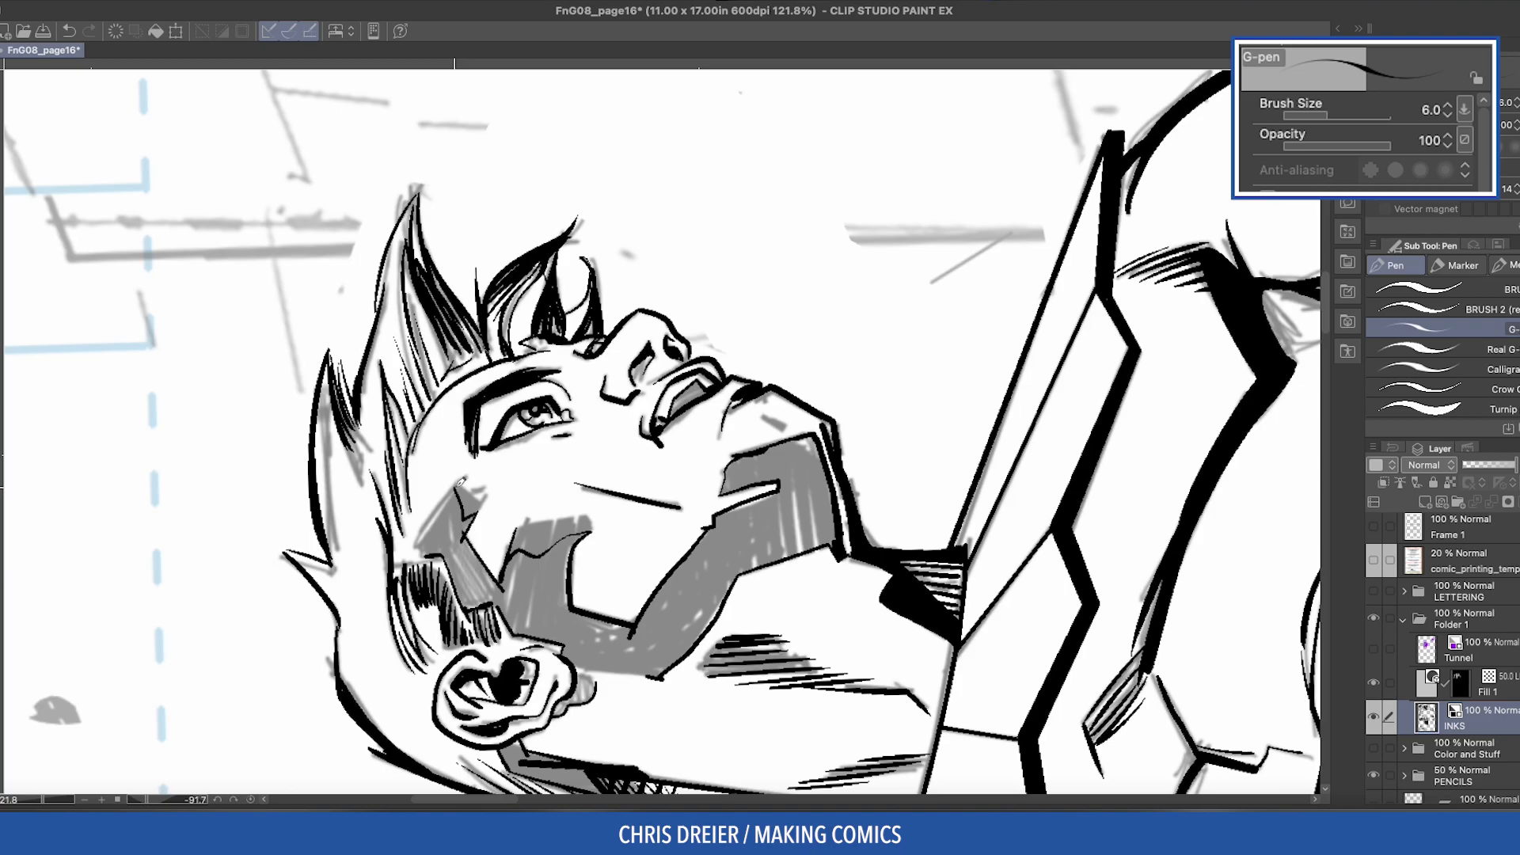
pyautogui.moveTo(431, 499); pyautogui.dragTo(416, 553)
# Step: Feather the upper edges of the temple and cheek shadows using the Turnip pen, reducing its brush size to 6
pyautogui.press('-')
pyautogui.press('t')
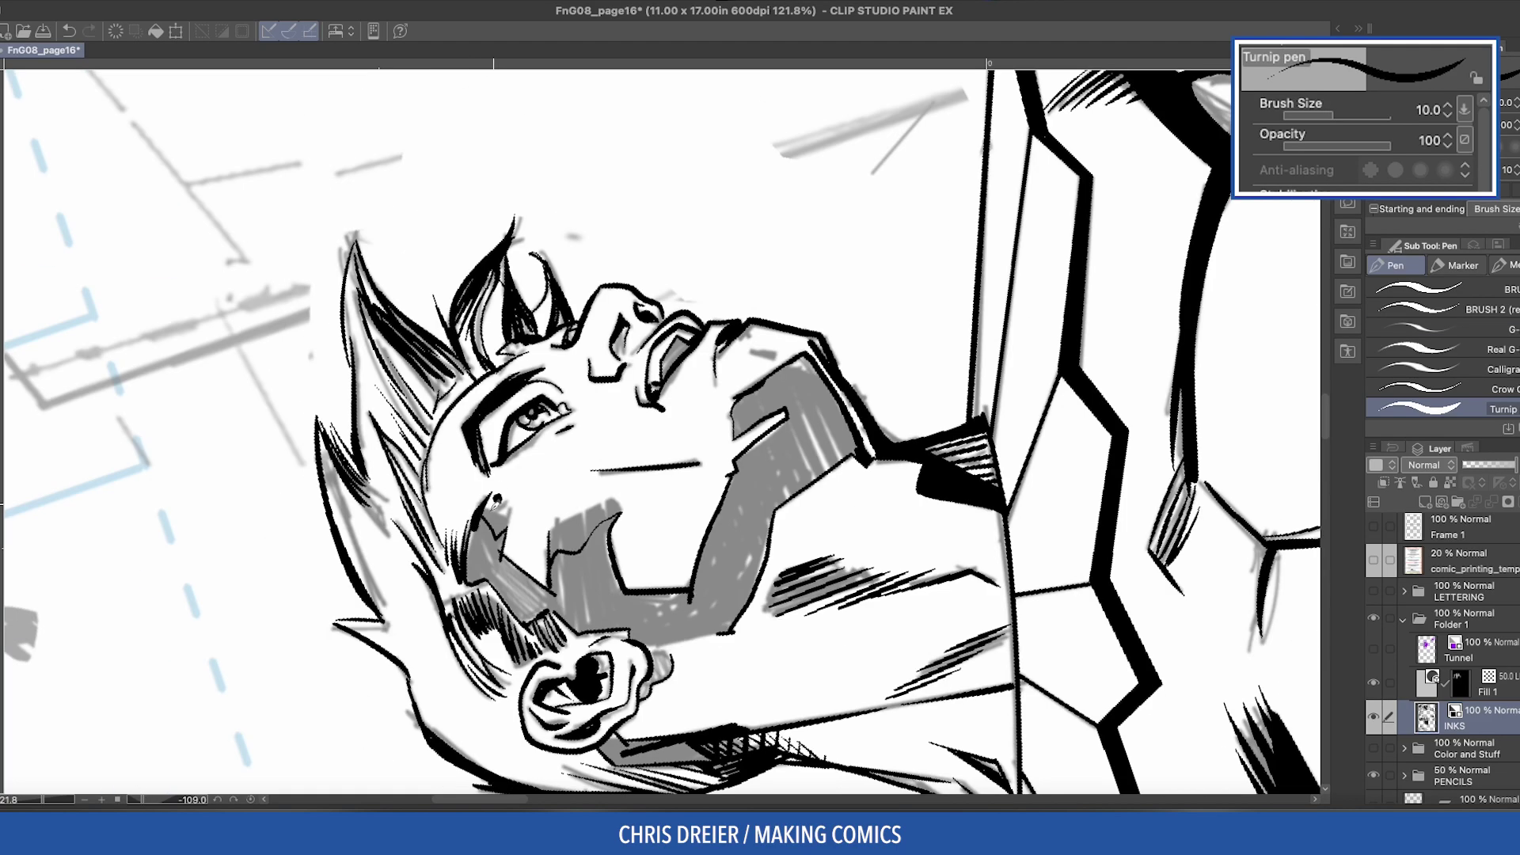
pyautogui.moveTo(563, 510); pyautogui.dragTo(554, 586)
pyautogui.hotkey('ctrl', 'z')
pyautogui.moveTo(560, 513); pyautogui.dragTo(561, 564)
pyautogui.moveTo(574, 510)
pyautogui.mouseDown()
pyautogui.moveTo(569, 566)
pyautogui.moveTo(588, 555)
pyautogui.mouseUp()
pyautogui.press('[')
pyautogui.press('[')
pyautogui.press('[')
pyautogui.moveTo(613, 493)
pyautogui.mouseDown()
pyautogui.moveTo(592, 547)
pyautogui.moveTo(601, 539)
pyautogui.mouseUp()
pyautogui.moveTo(622, 494); pyautogui.dragTo(608, 528)
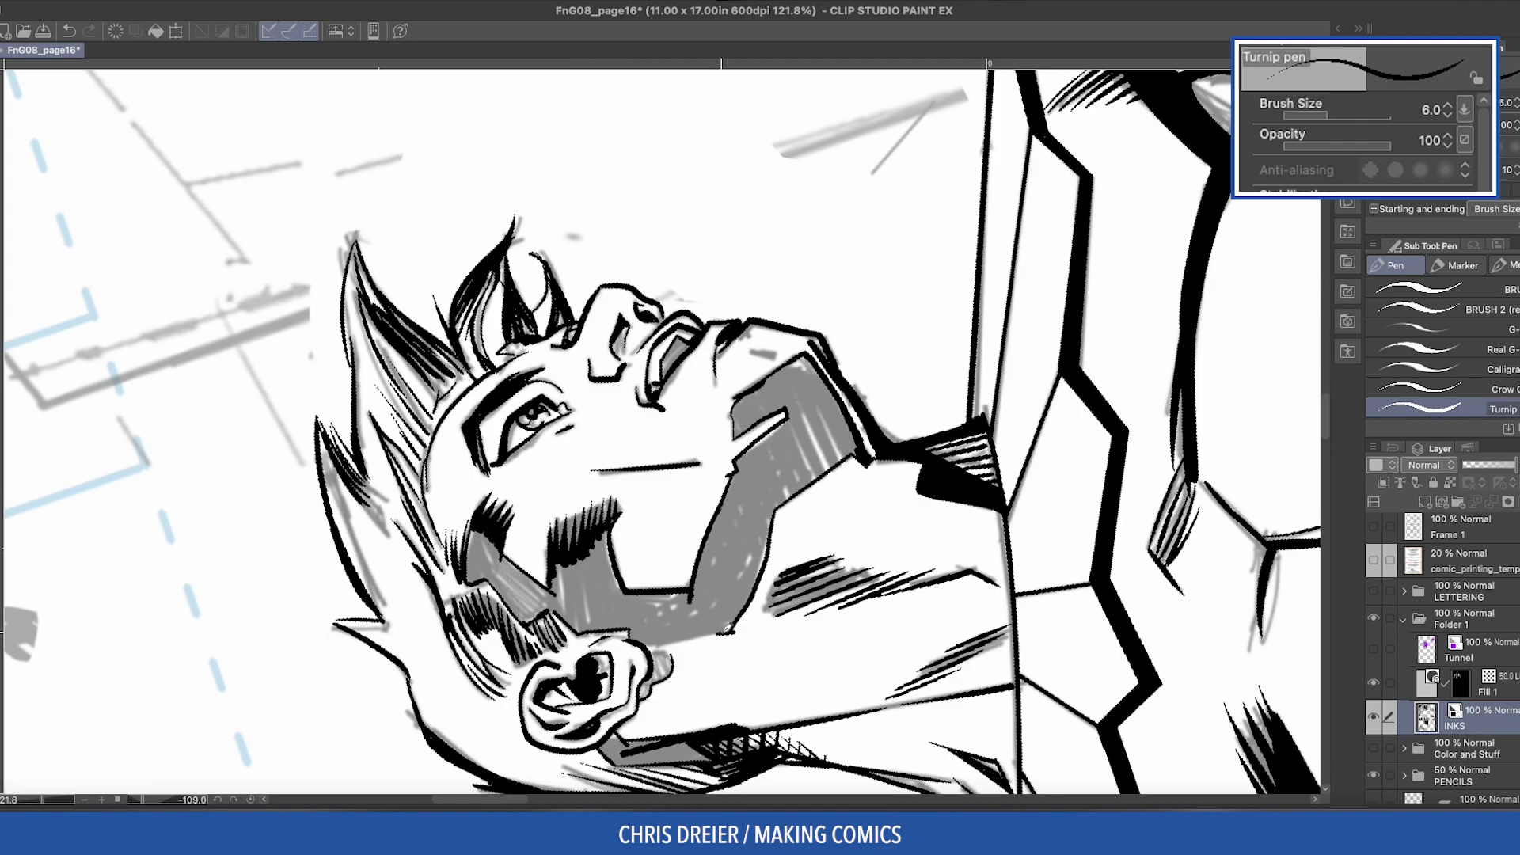
# Step: Hatch the small shadow beside the earlobe with short Turnip pen strokes
pyautogui.press('^')
pyautogui.moveTo(602, 634); pyautogui.dragTo(589, 665)
pyautogui.moveTo(594, 637); pyautogui.dragTo(582, 675)
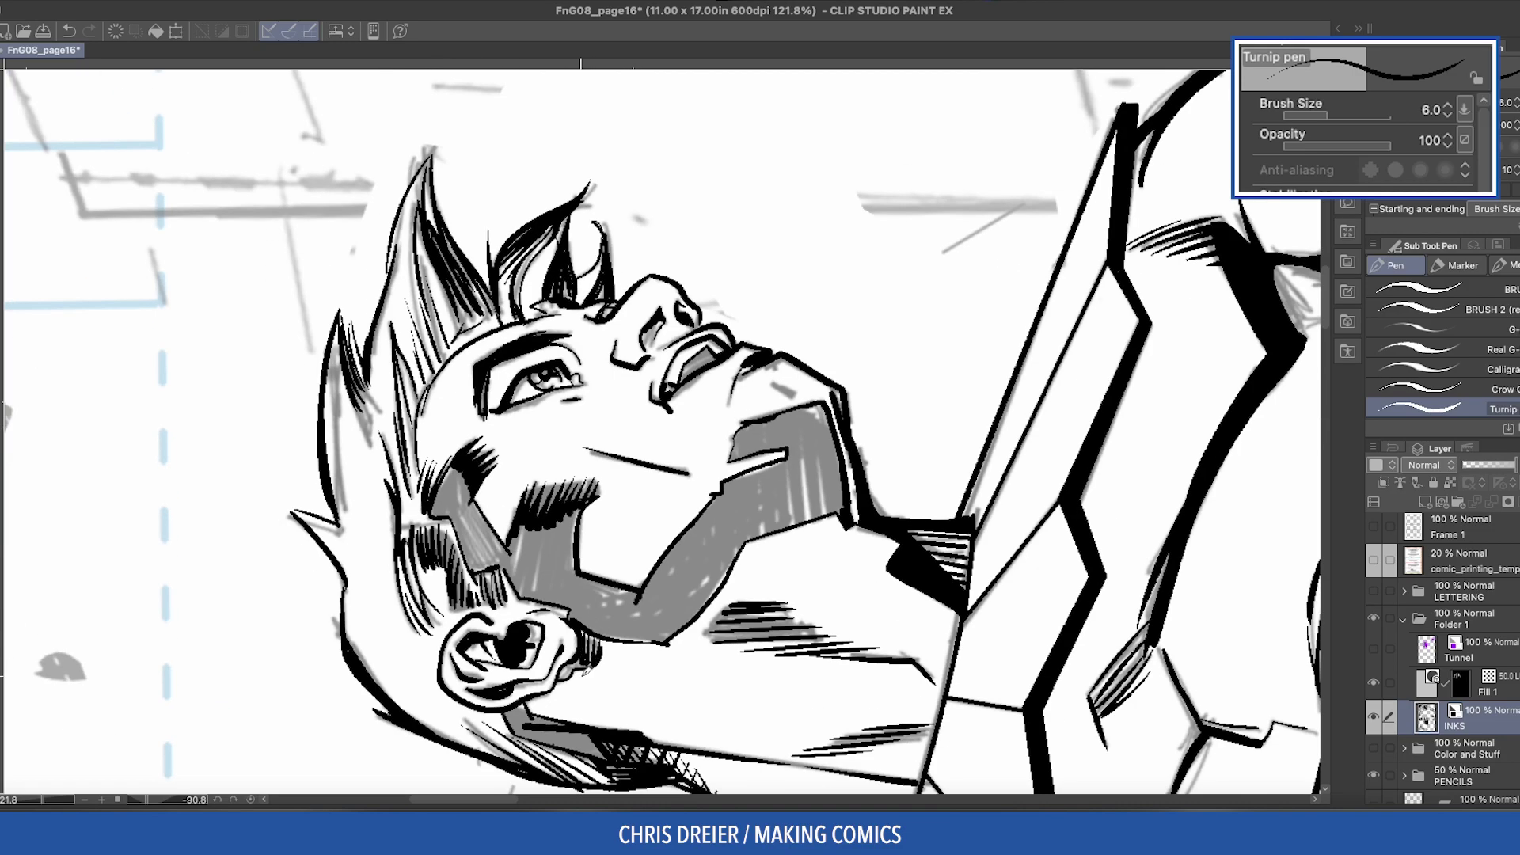
# Step: Fill the outlined shadows behind the ear, on the nape and across the cheek and jaw with solid black
pyautogui.press('g')
pyautogui.click(570, 671)
pyautogui.click(554, 724)
pyautogui.press('p')
pyautogui.press('g')
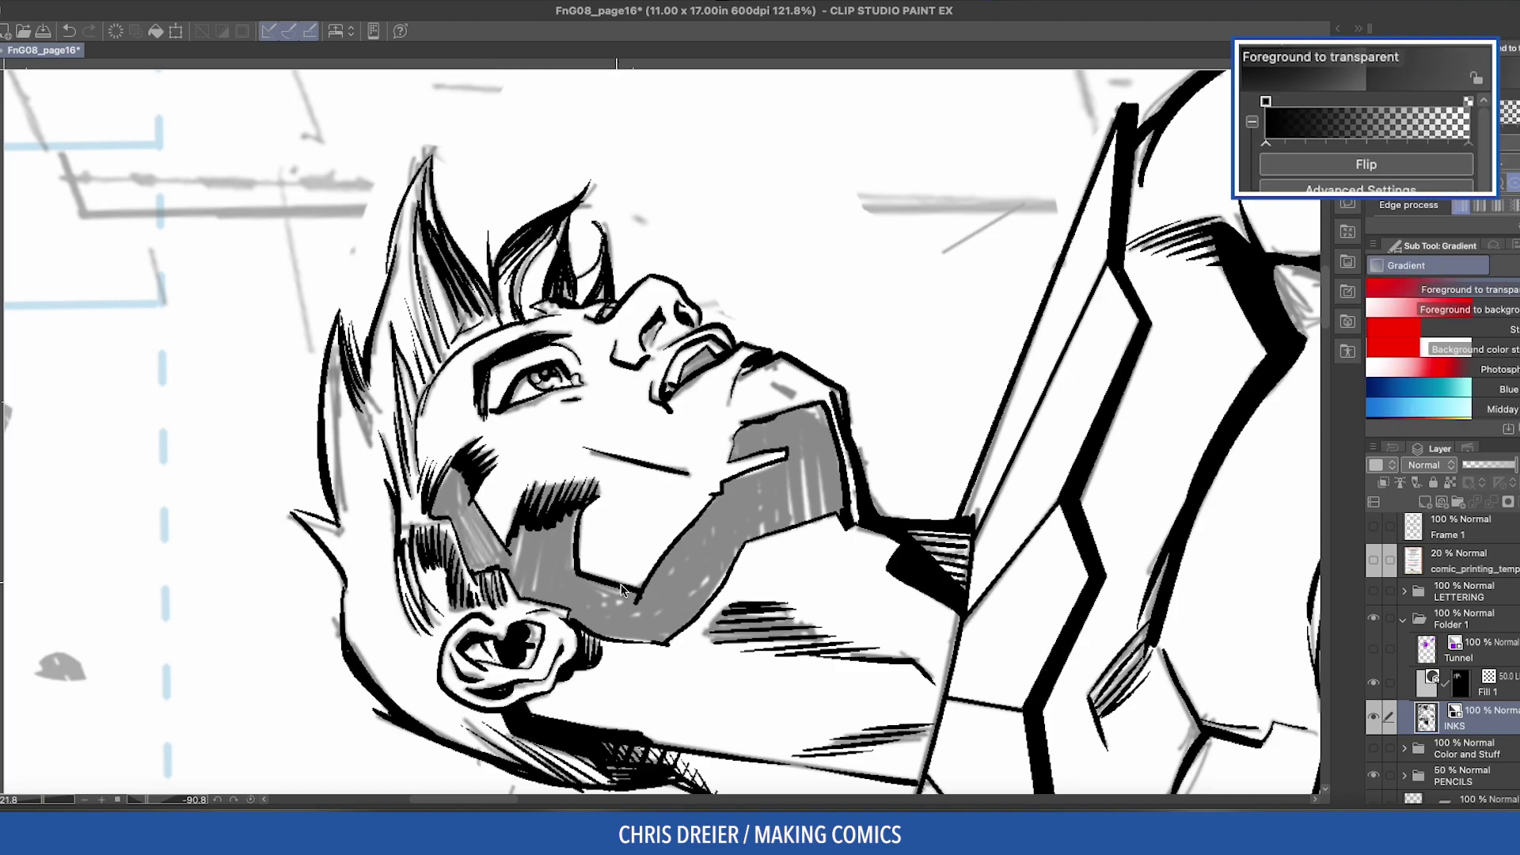
pyautogui.press('g')
pyautogui.click(522, 574)
# Step: Hide the PENCILS folder so only the finished inks show on the page
pyautogui.hotkey('ctrl', '@')
pyautogui.scroll(-4, 448, 584)
pyautogui.scroll(-2, 448, 583)
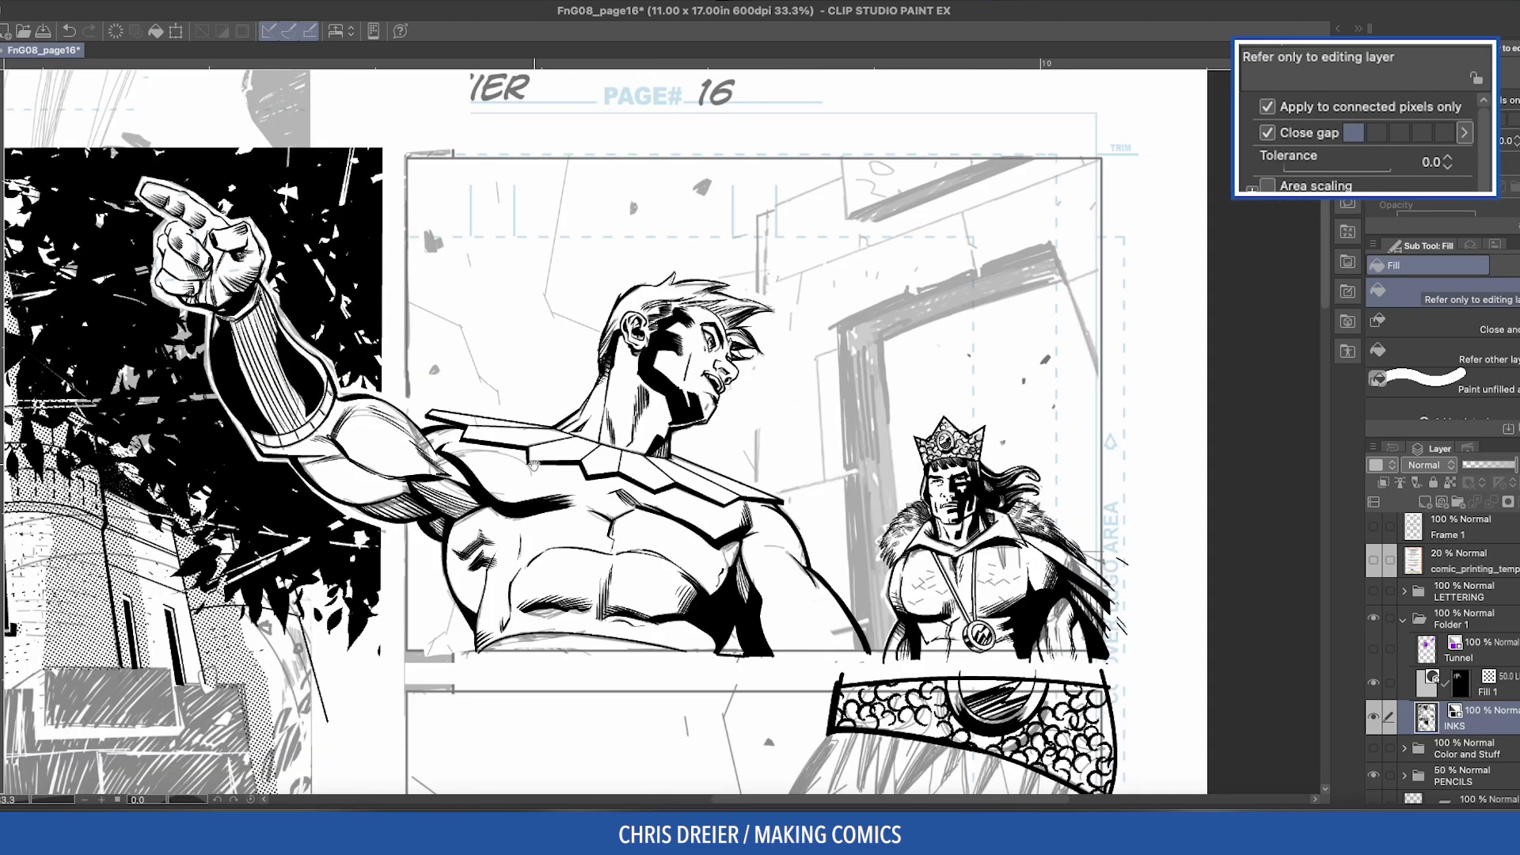
pyautogui.click(1372, 782)
pyautogui.press('p')
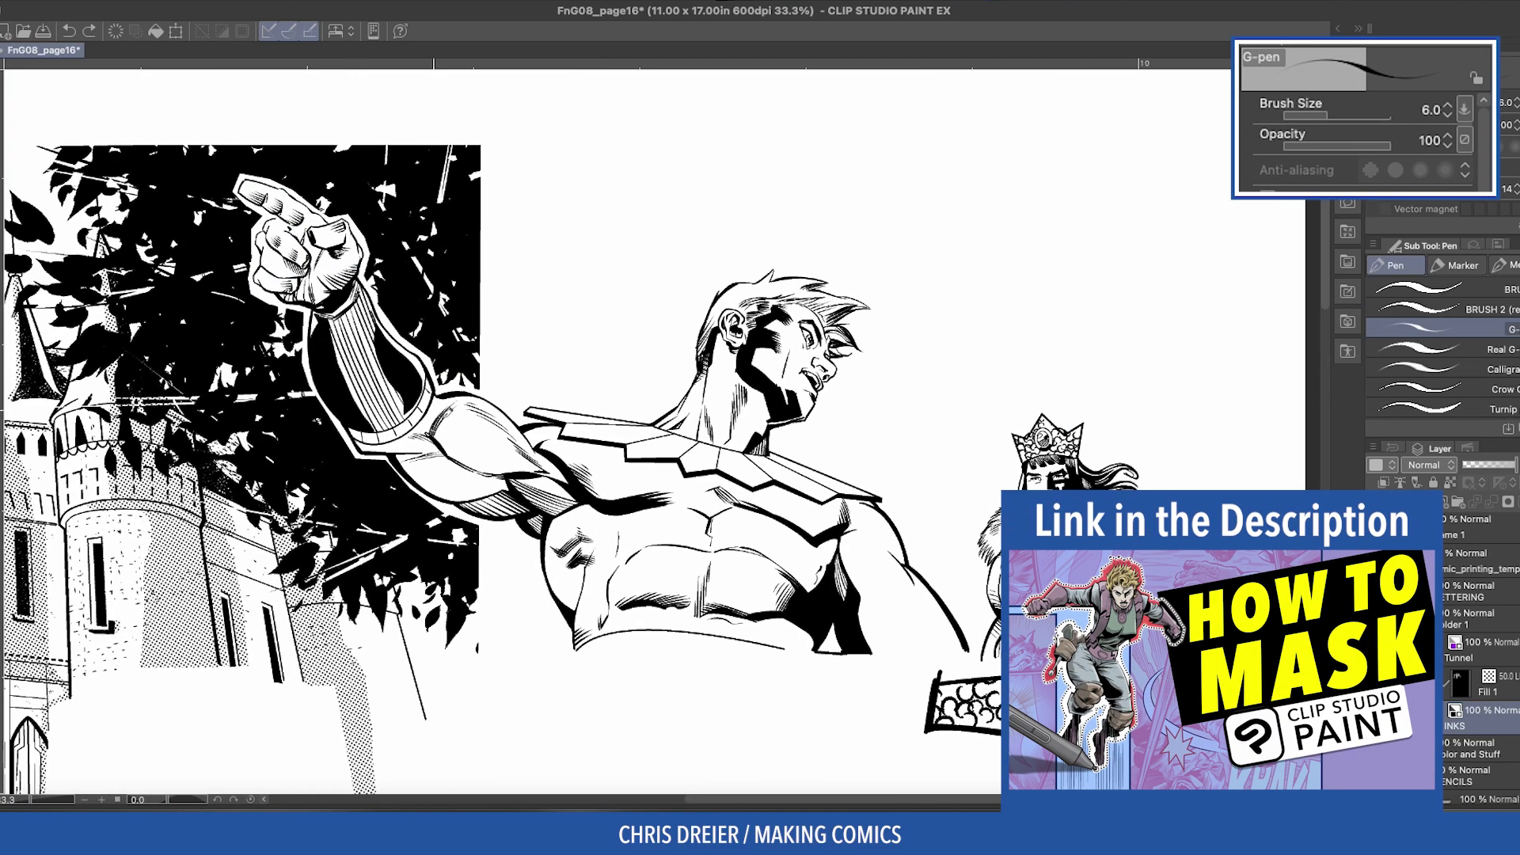
# Step: Show the Frame 1 panel borders and lasso the hero's pointing arm where it crosses the gutter between panels
pyautogui.press('m')
pyautogui.moveTo(432, 338)
pyautogui.mouseDown()
pyautogui.moveTo(394, 537)
pyautogui.moveTo(512, 463)
pyautogui.moveTo(487, 368)
pyautogui.mouseUp()
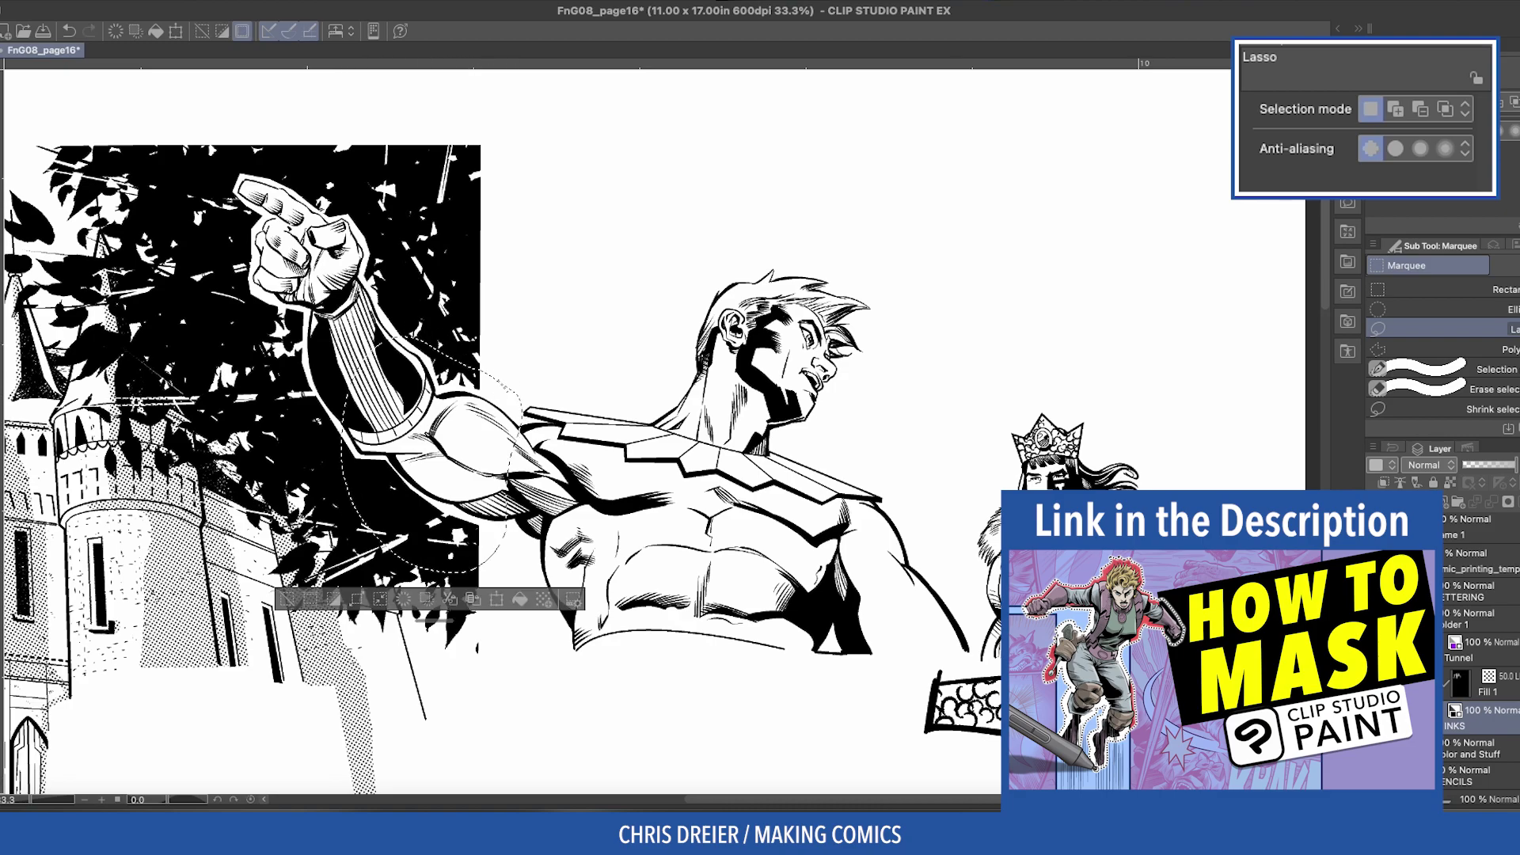
pyautogui.moveTo(398, 489); pyautogui.dragTo(446, 498)
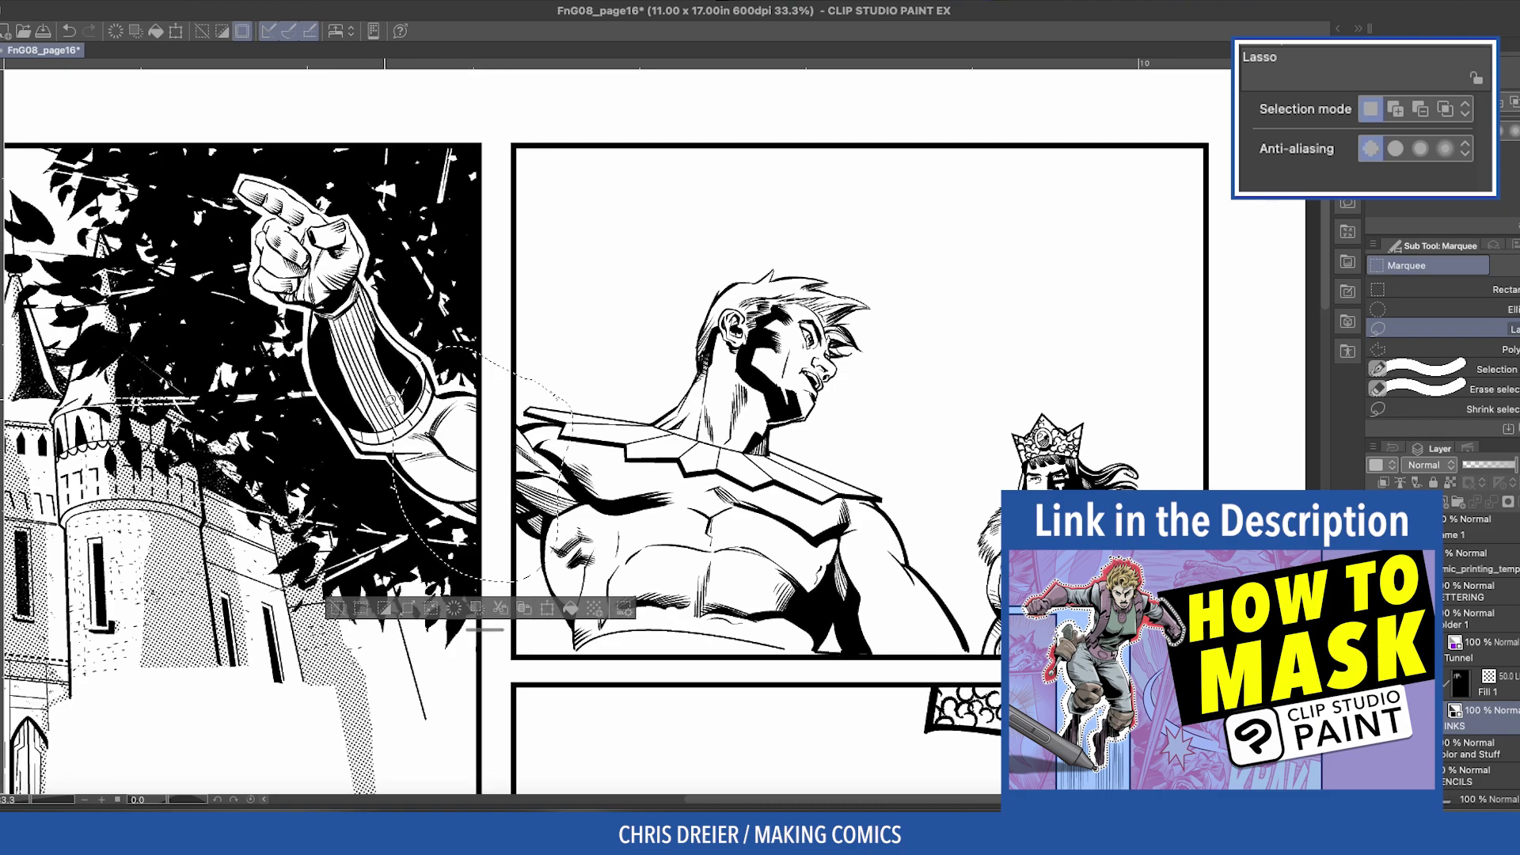
pyautogui.press('w')
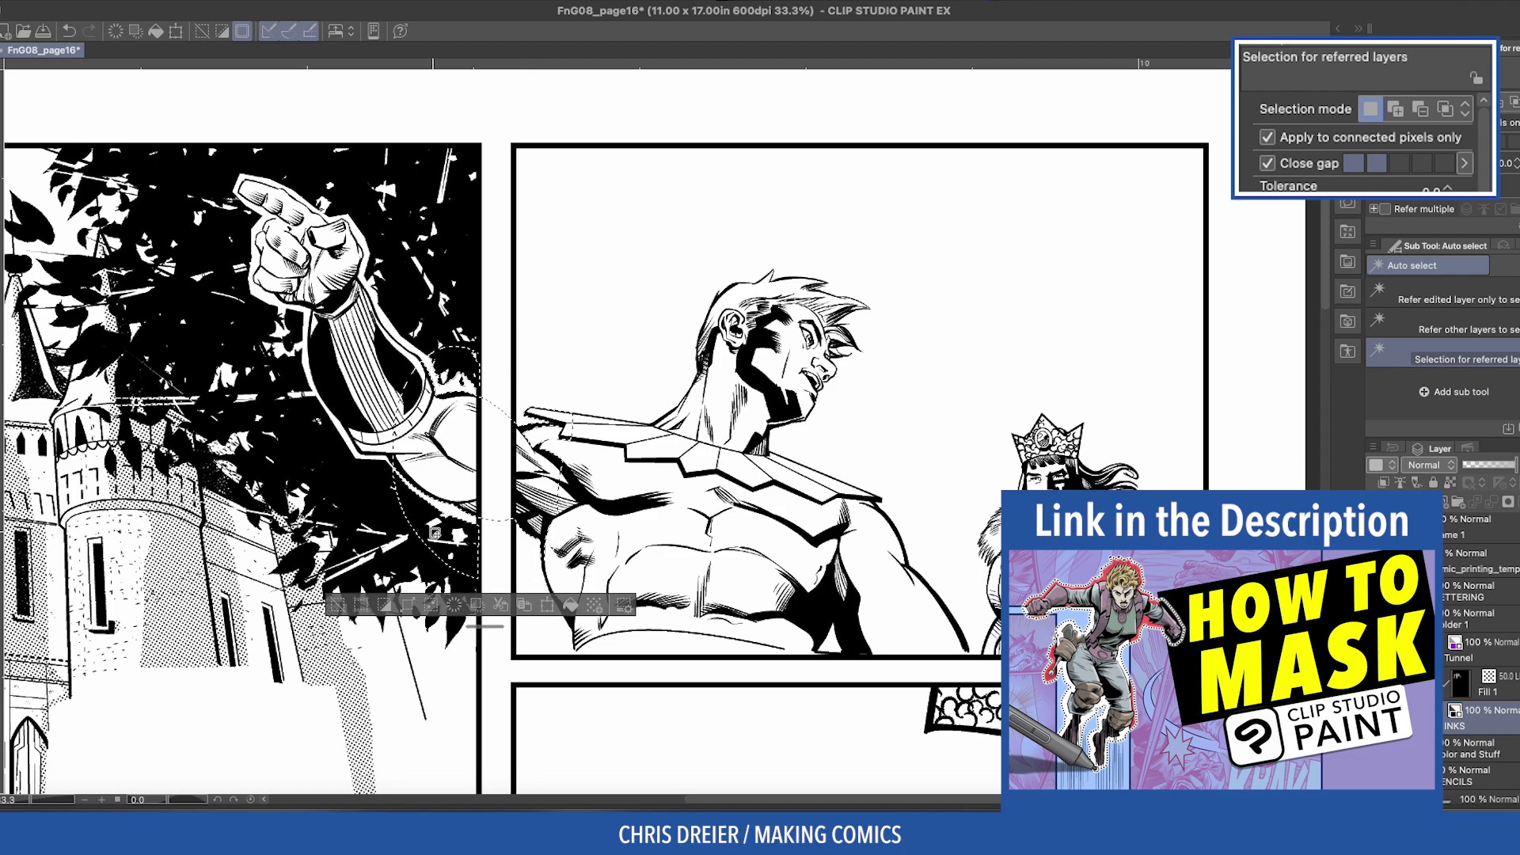
pyautogui.press('m')
pyautogui.moveTo(628, 675); pyautogui.dragTo(628, 675)
pyautogui.moveTo(586, 444)
pyautogui.mouseDown()
pyautogui.moveTo(696, 166)
pyautogui.moveTo(602, 340)
pyautogui.moveTo(712, 538)
pyautogui.mouseUp()
pyautogui.moveTo(878, 495)
pyautogui.mouseDown()
pyautogui.moveTo(839, 380)
pyautogui.moveTo(855, 278)
pyautogui.moveTo(953, 494)
pyautogui.mouseUp()
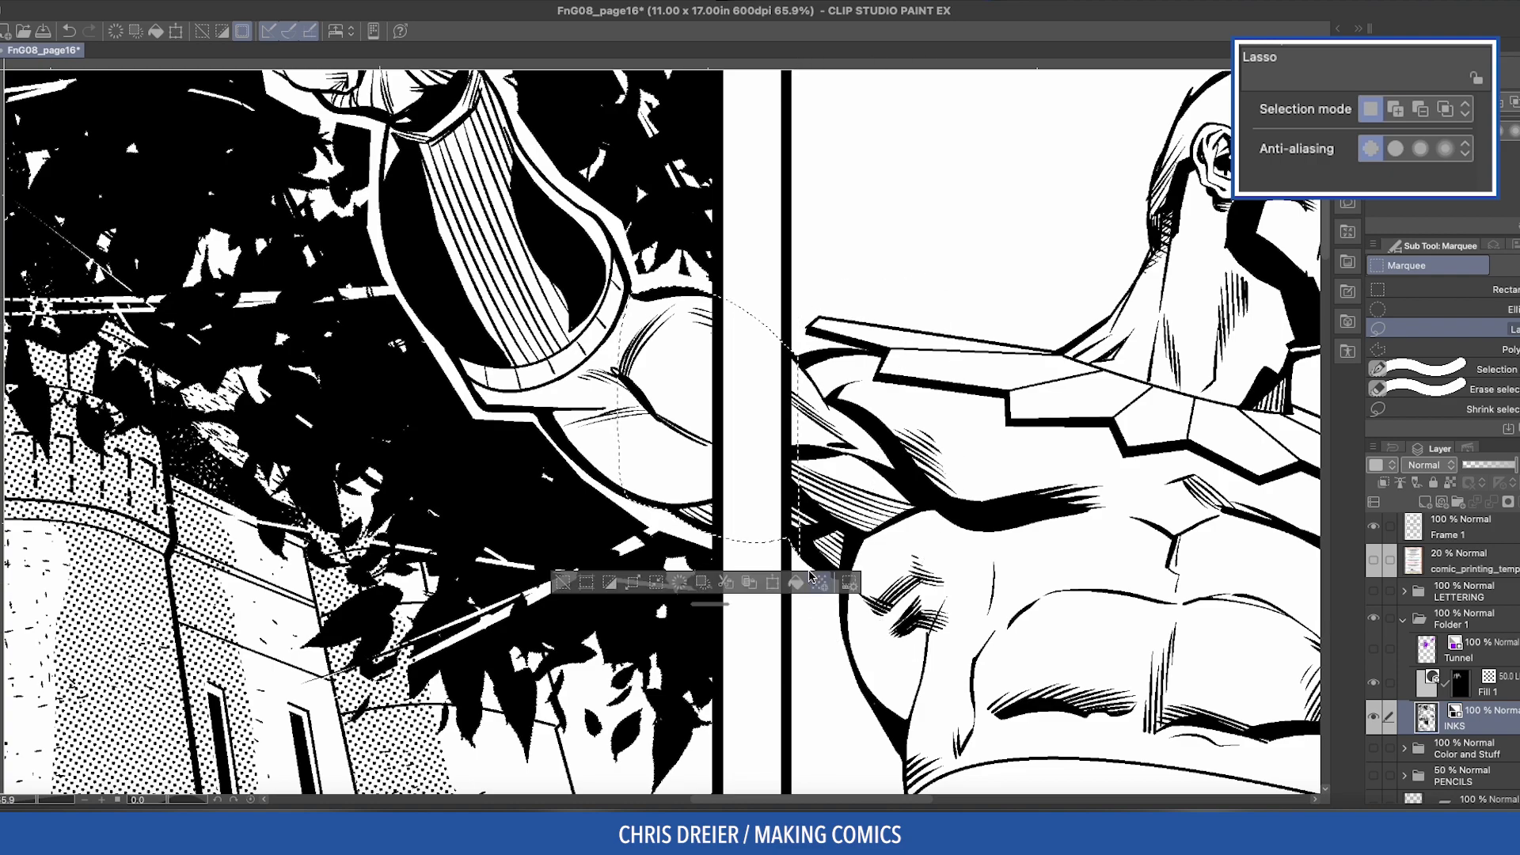
# Step: Add a layer mask to Frame 1 that hides the borders inside the lassoed arm area
pyautogui.click(1453, 529)
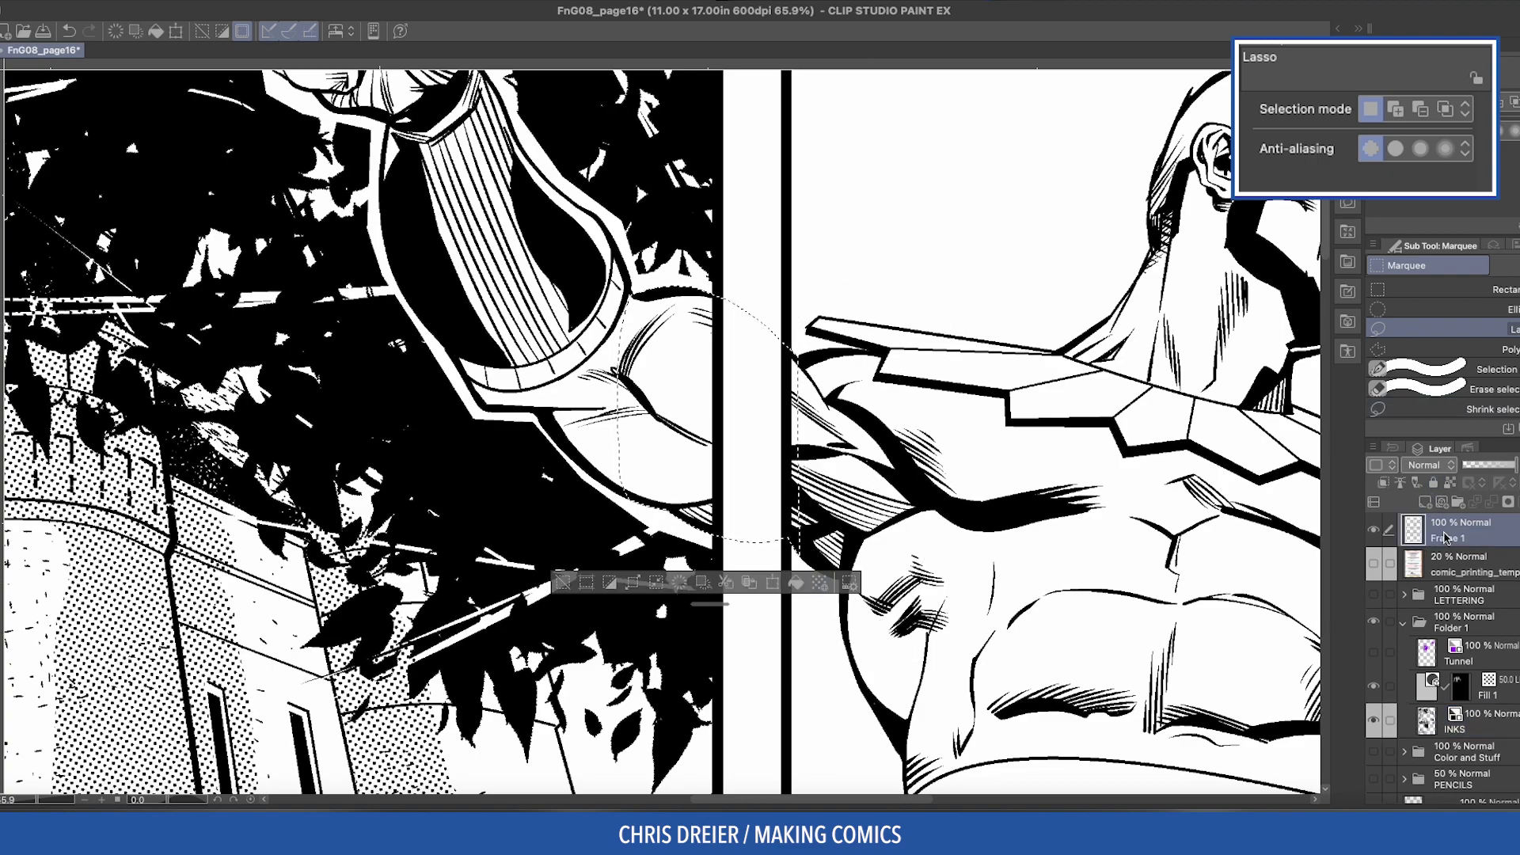
pyautogui.rightClick(1431, 510)
pyautogui.moveTo(1471, 292)
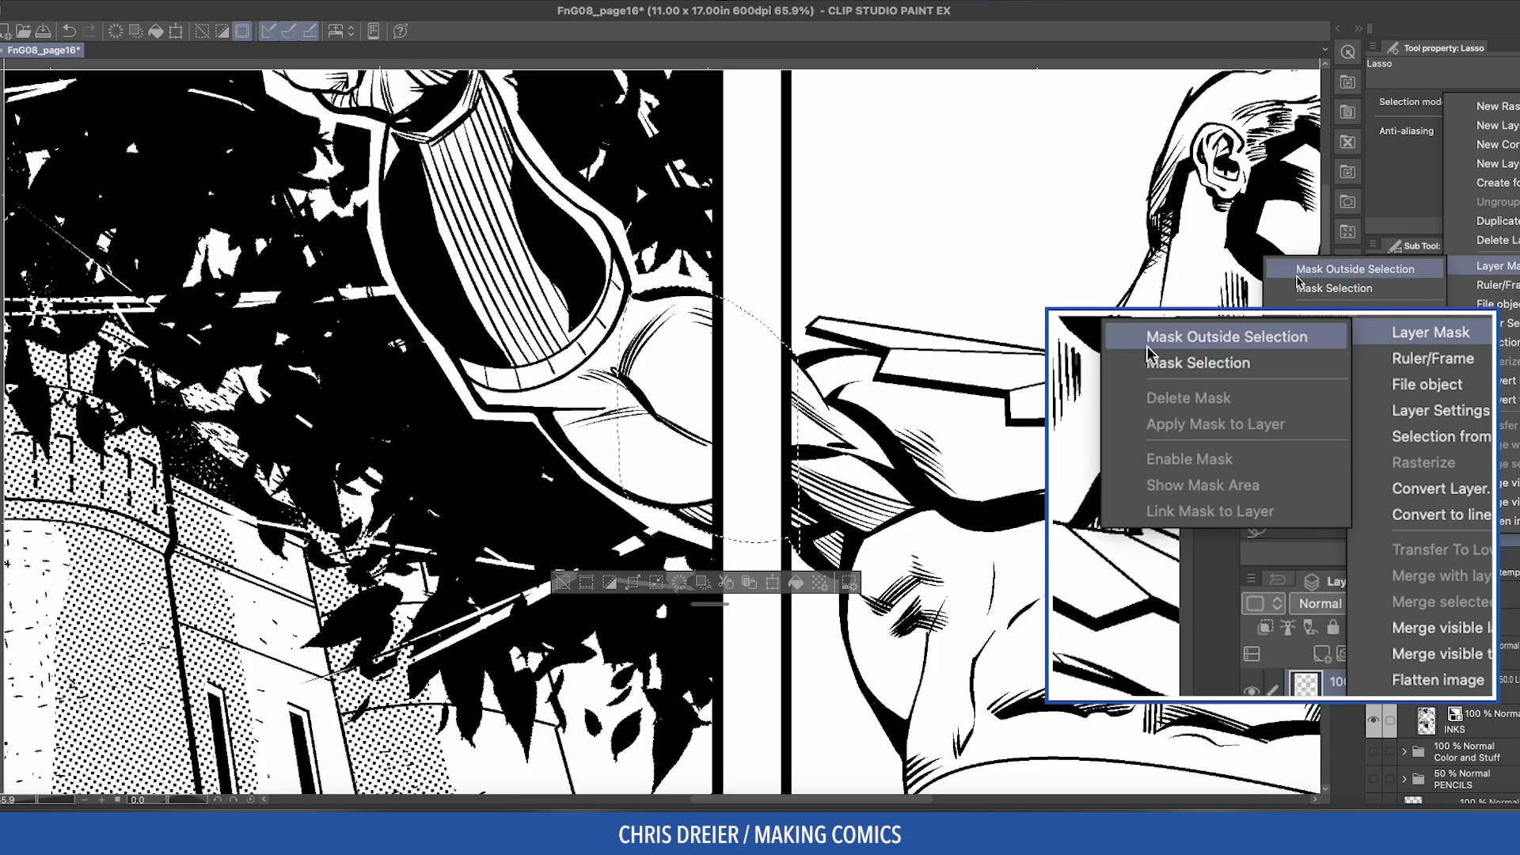
pyautogui.click(1307, 291)
pyautogui.scroll(-3, 1124, 422)
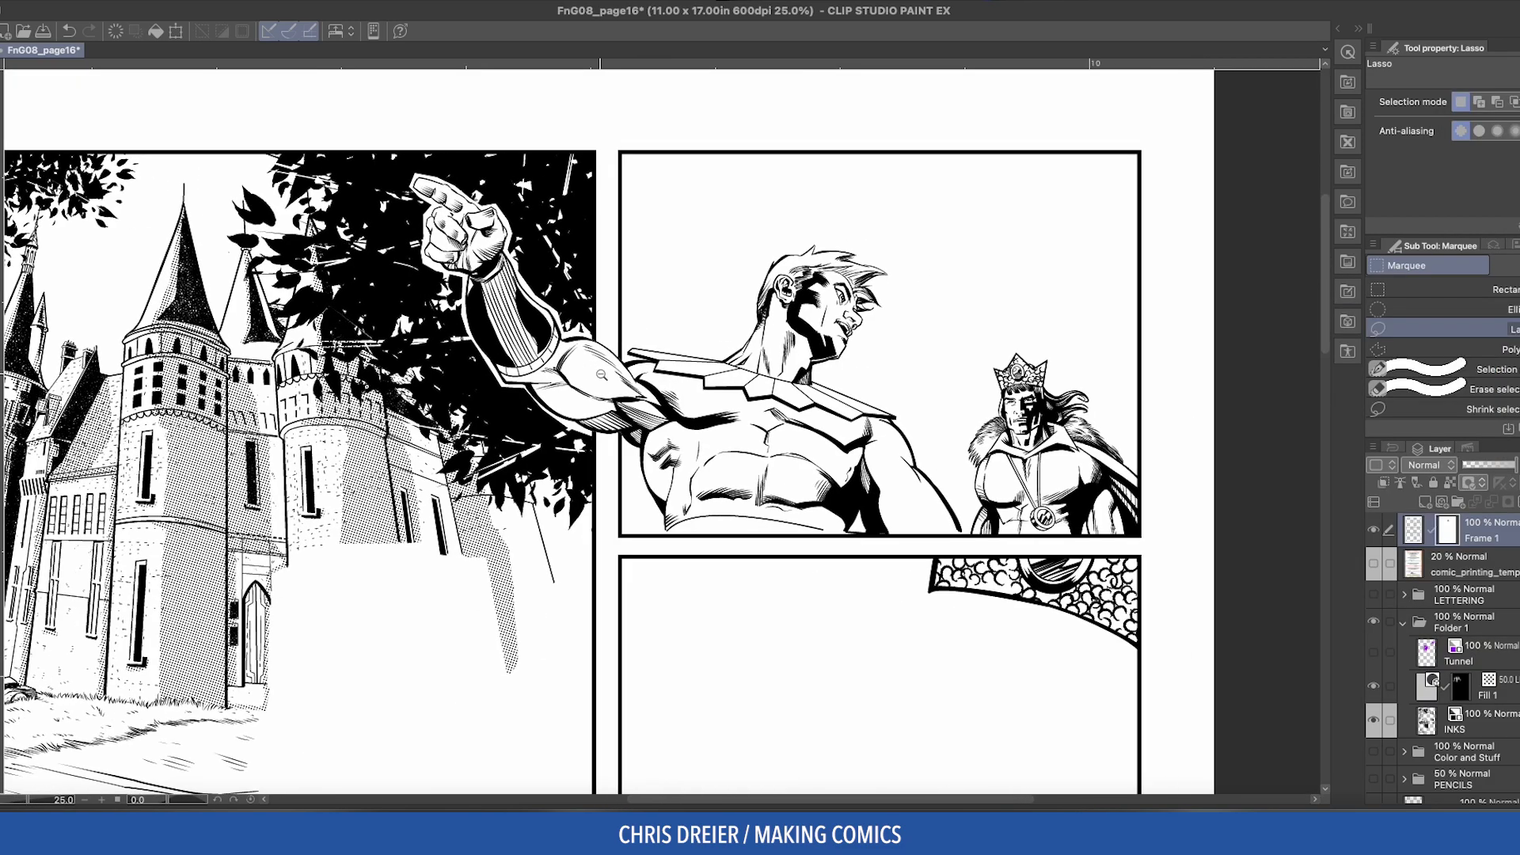